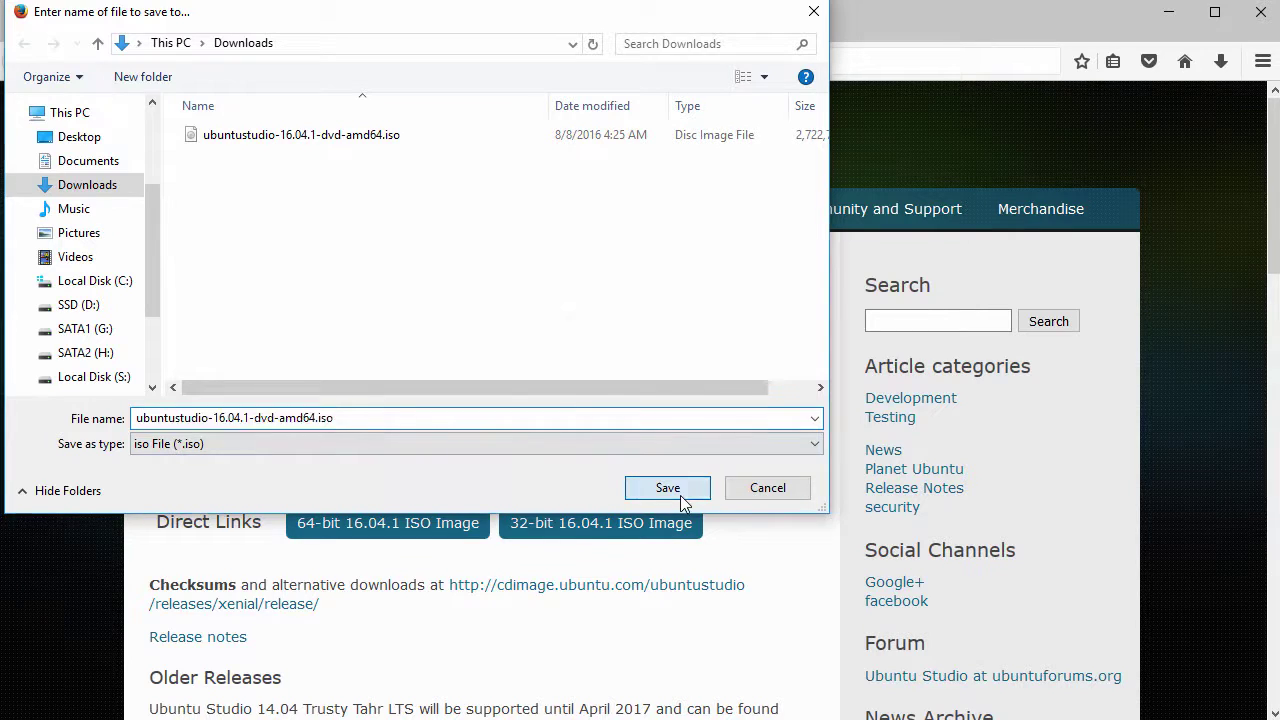
# Step: Cancel saving the Ubuntu Studio ISO download and switch to VMware Workstation
pyautogui.click(874, 432)
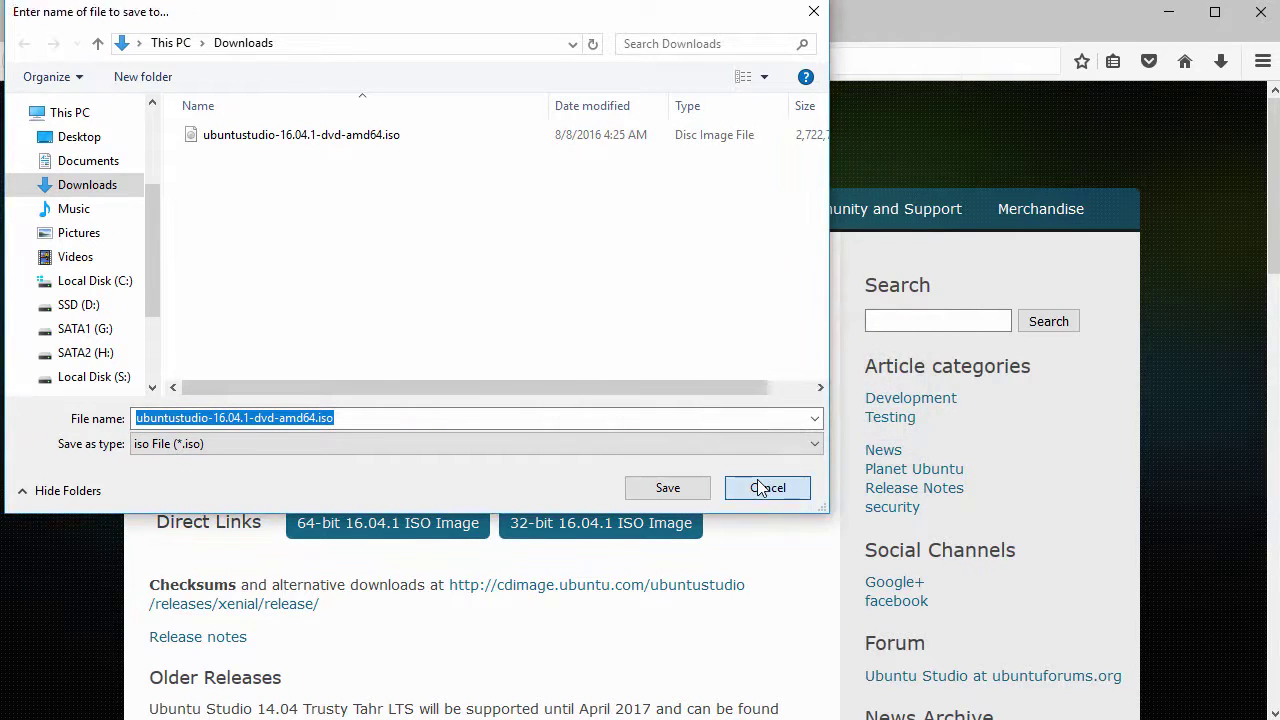
pyautogui.click(764, 487)
pyautogui.hotkey('alt', 'Tab')
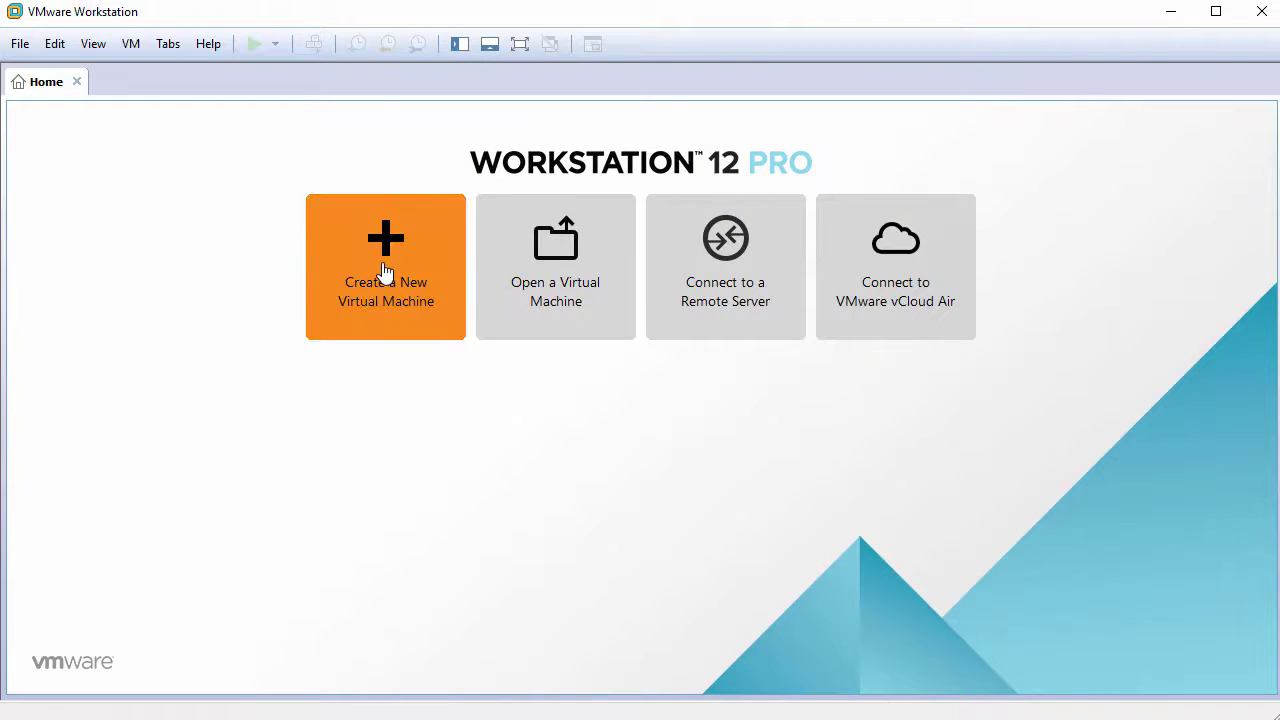
# Step: Start a new virtual machine with the Typical configuration and choose to install the operating system later
pyautogui.click(385, 272)
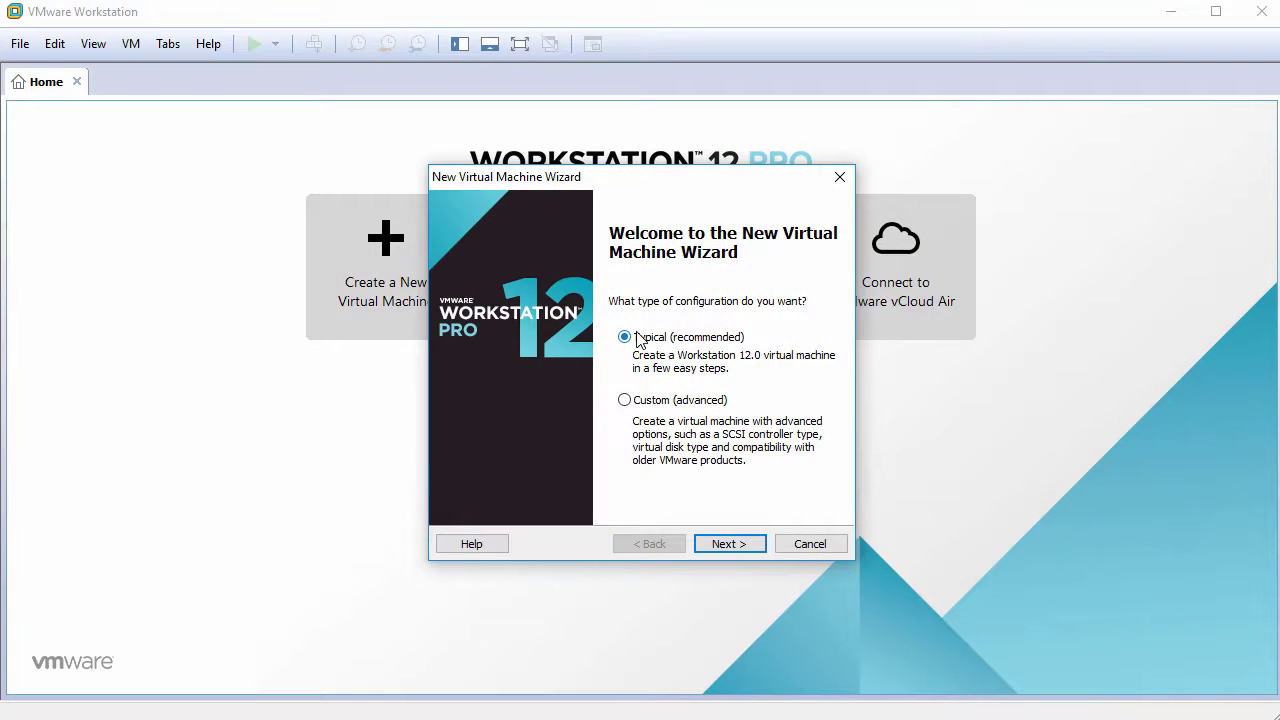
pyautogui.click(729, 544)
pyautogui.click(583, 466)
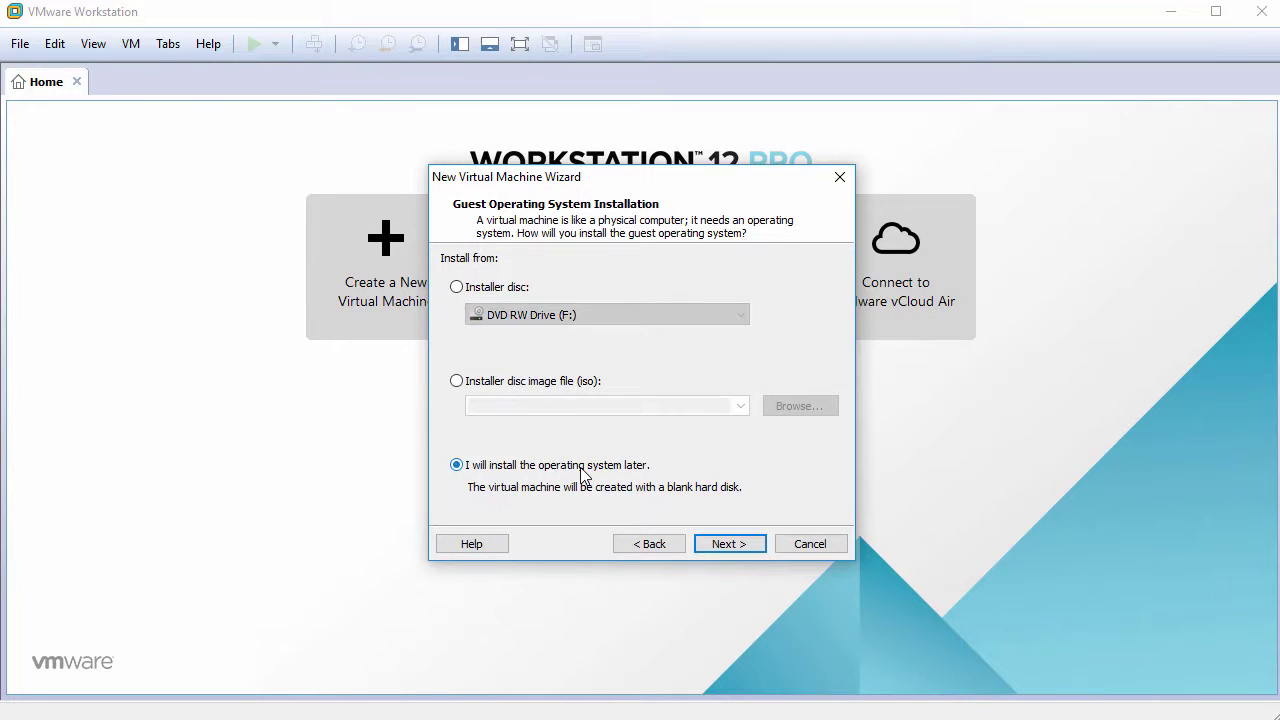
pyautogui.click(725, 544)
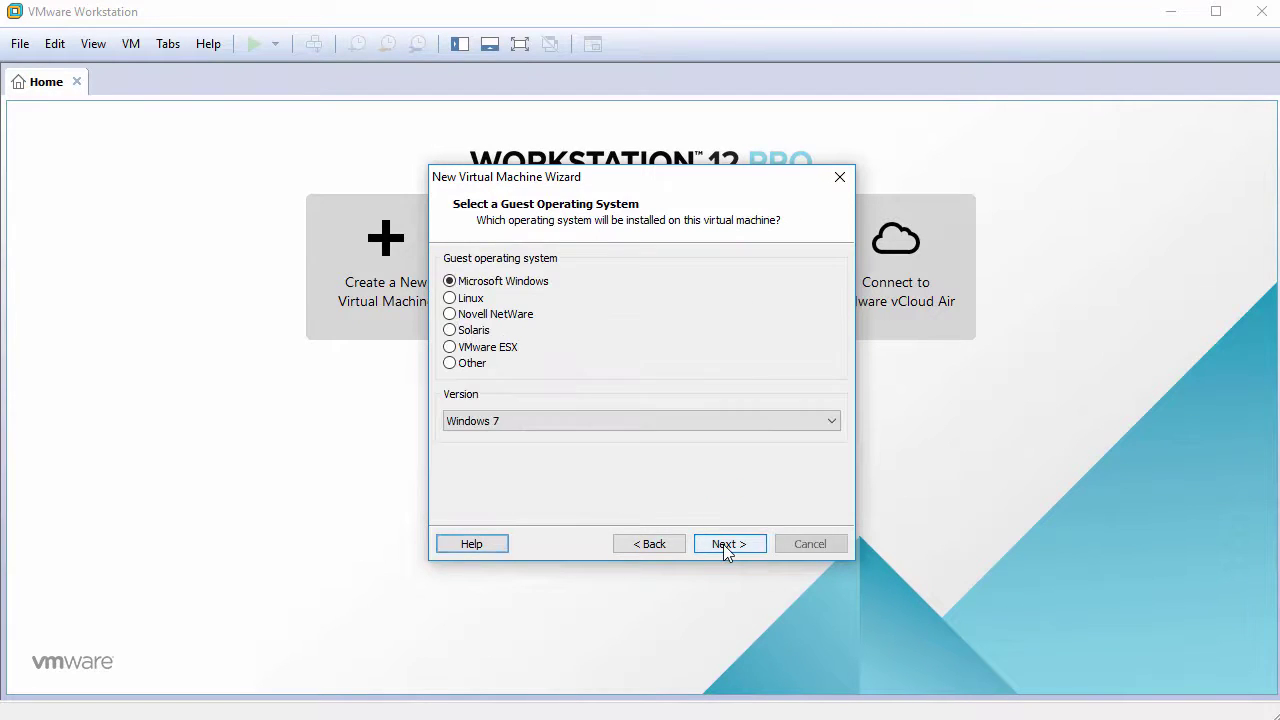
# Step: Set the guest operating system to Linux with version Ubuntu 64-bit
pyautogui.click(470, 300)
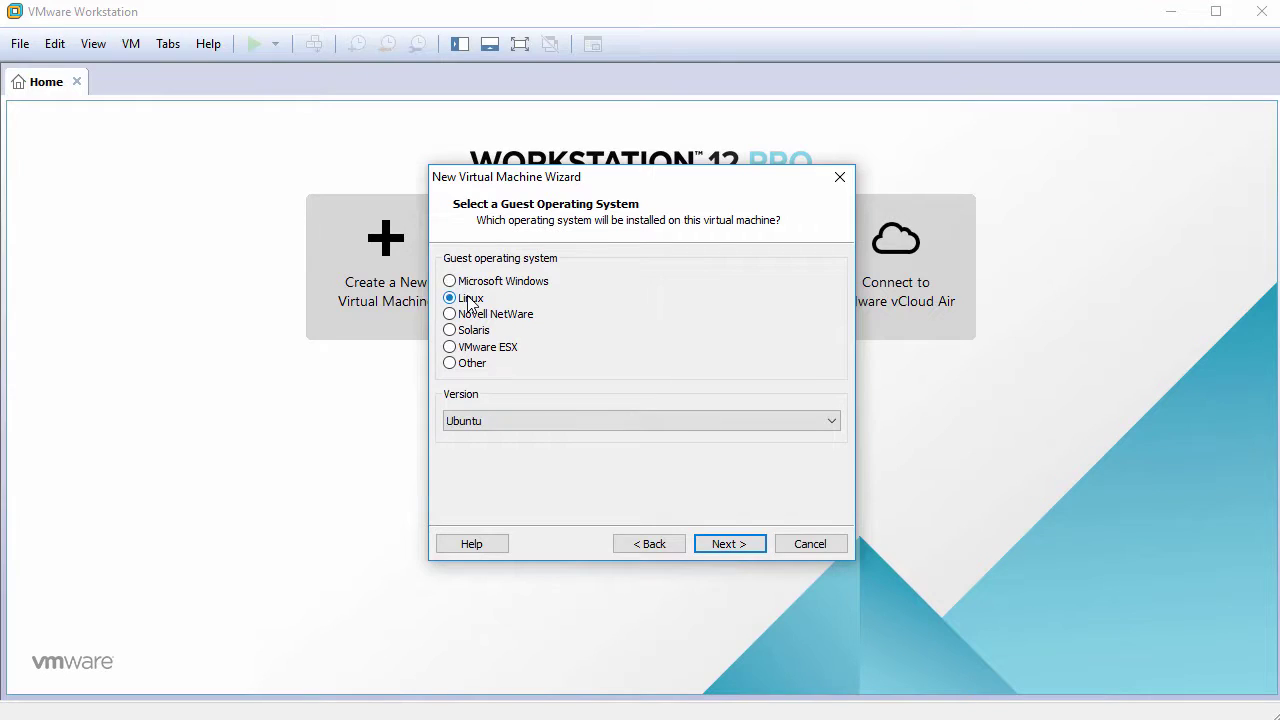
pyautogui.click(508, 420)
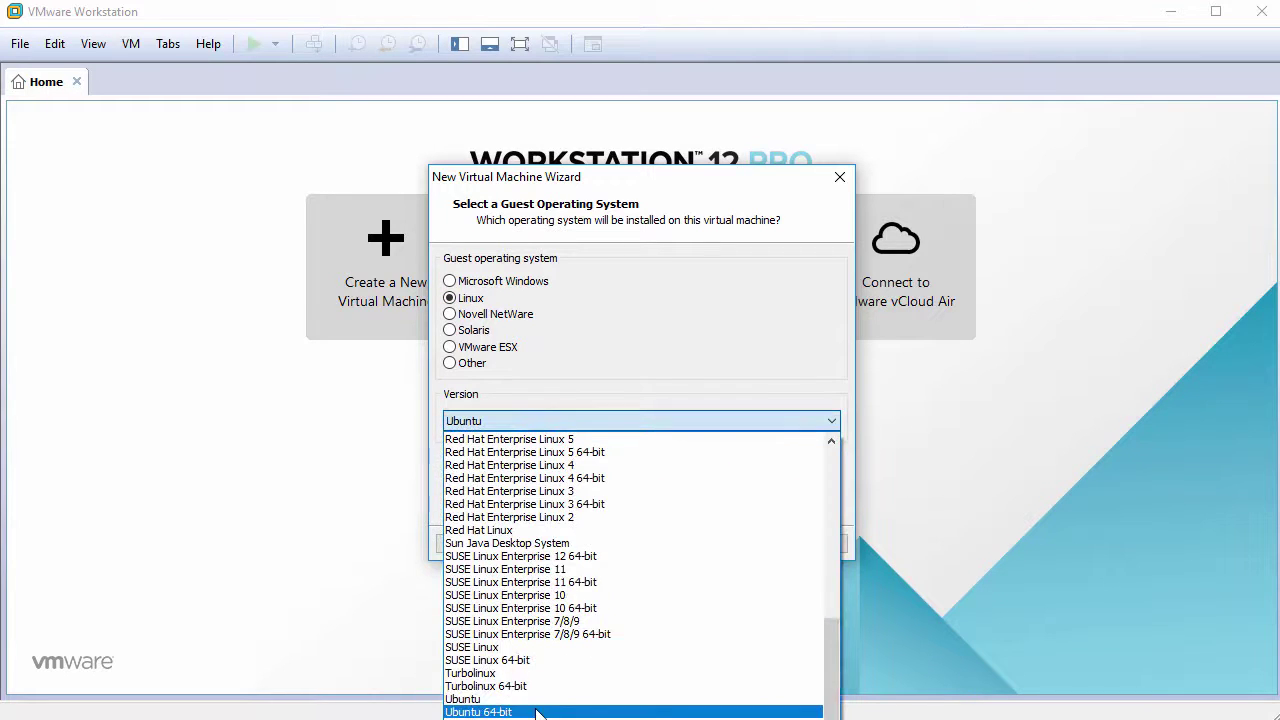
pyautogui.click(490, 711)
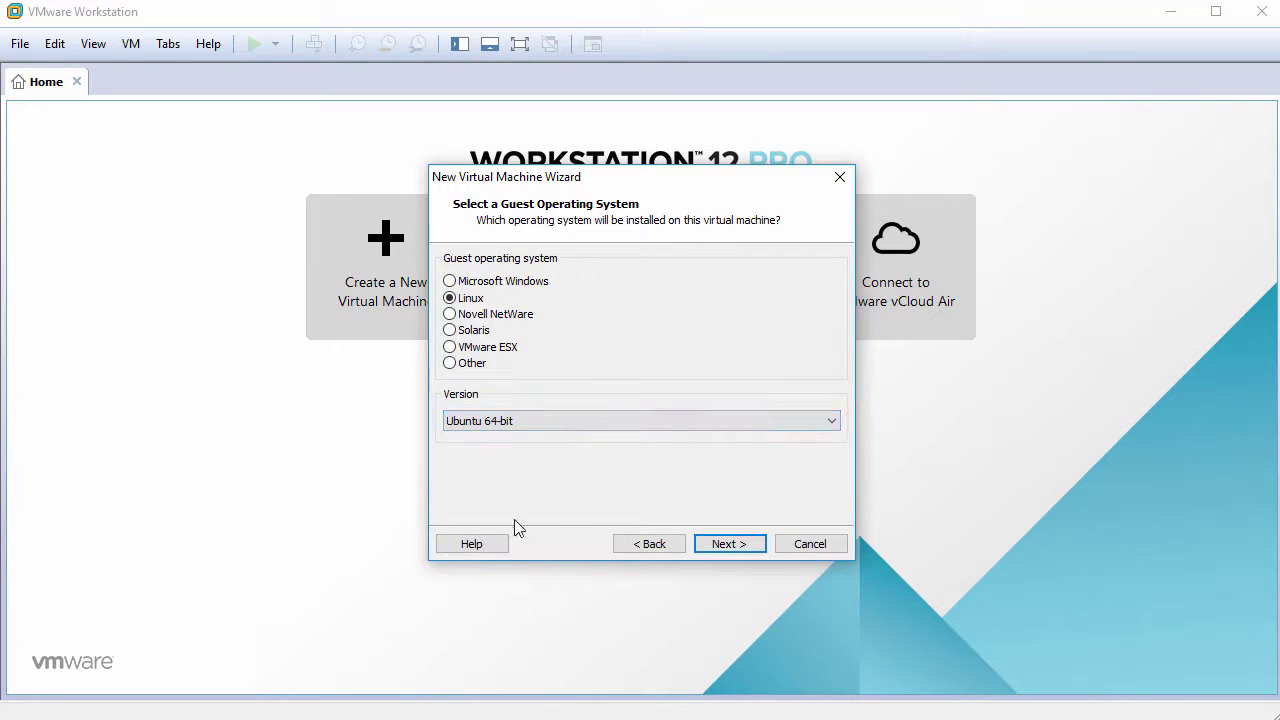
pyautogui.click(712, 544)
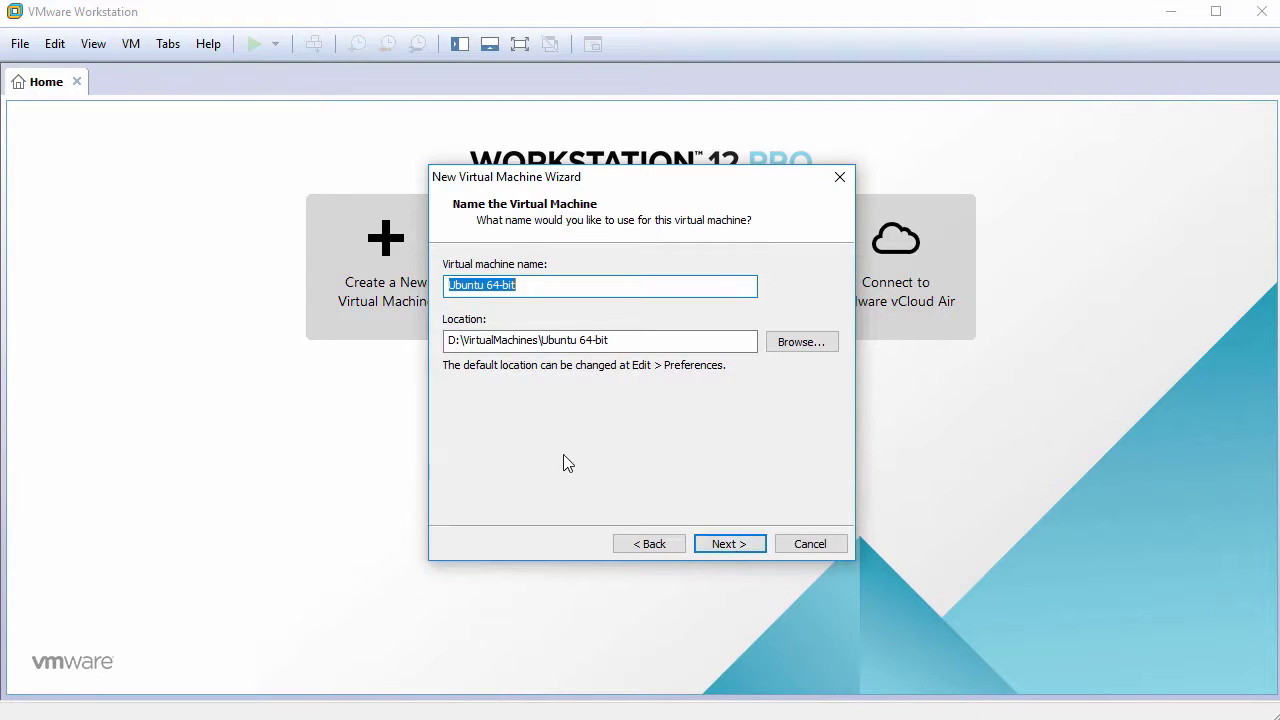
# Step: Name the virtual machine UbuntuStudio and proceed to the disk capacity settings
pyautogui.write('UbuntuStu')
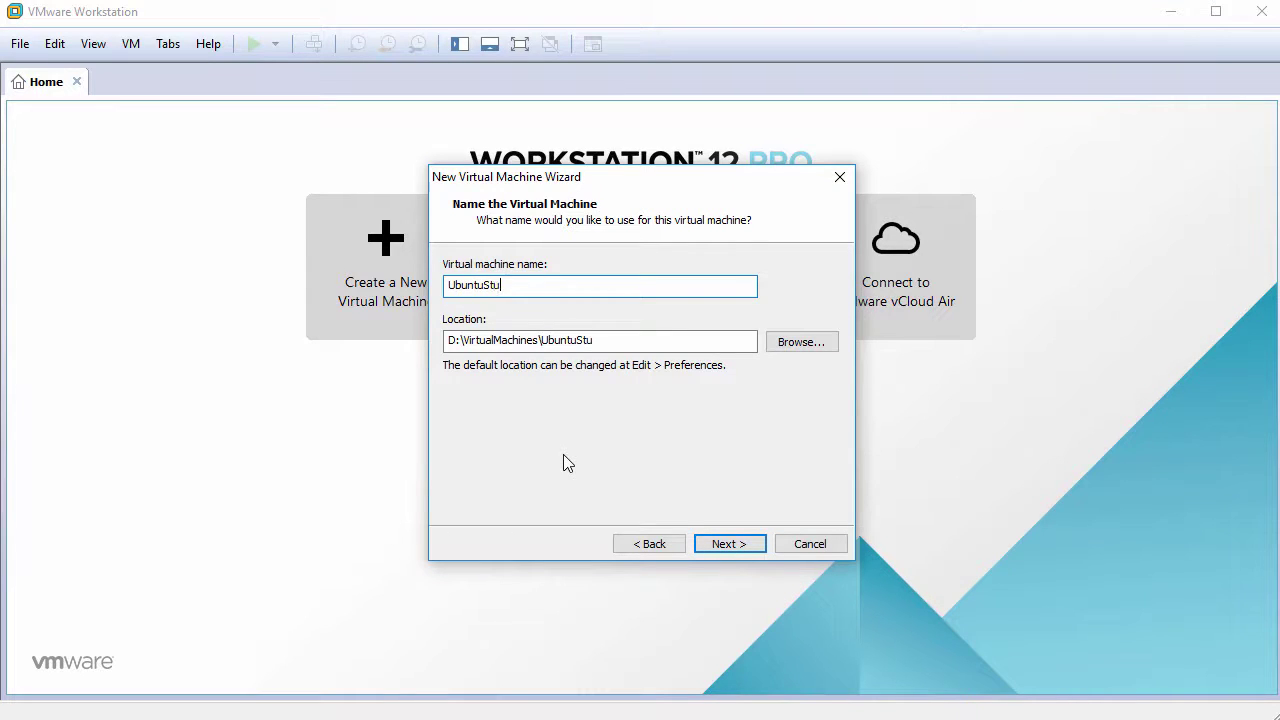
pyautogui.write('dio')
pyautogui.click(729, 546)
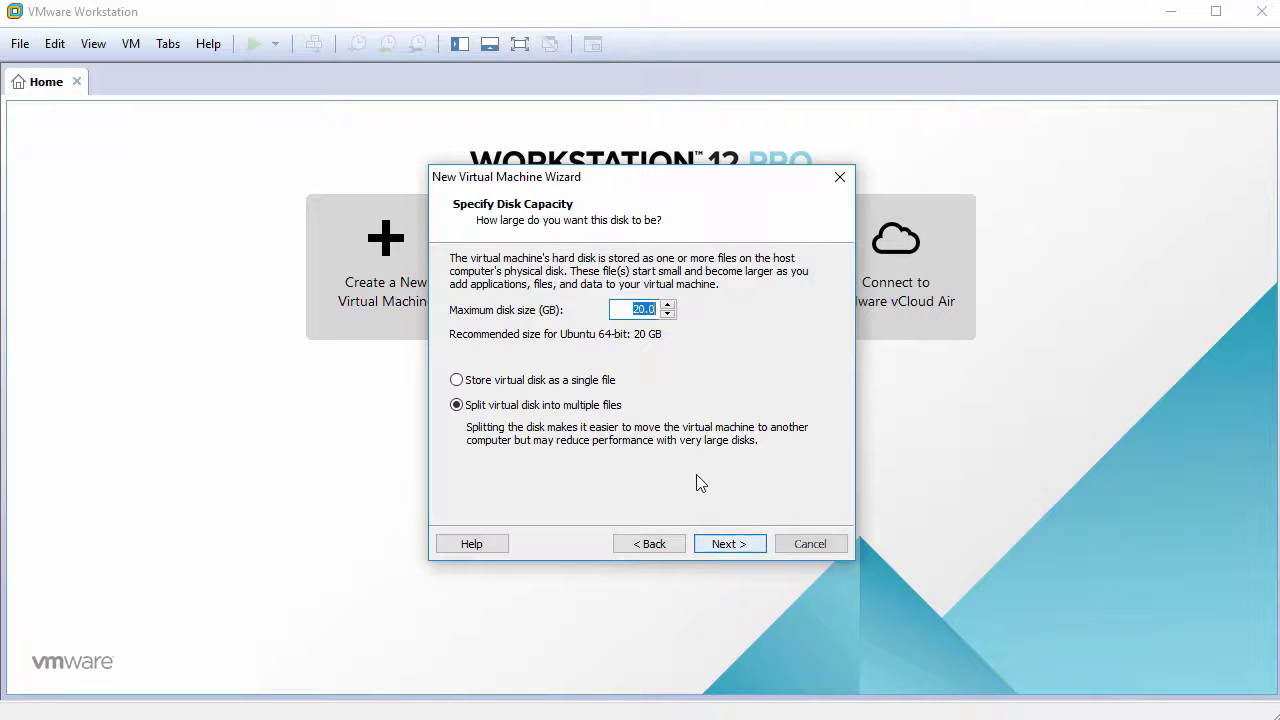
# Step: Set the maximum disk size to 80 GB and store the virtual disk as a single file
pyautogui.write('80')
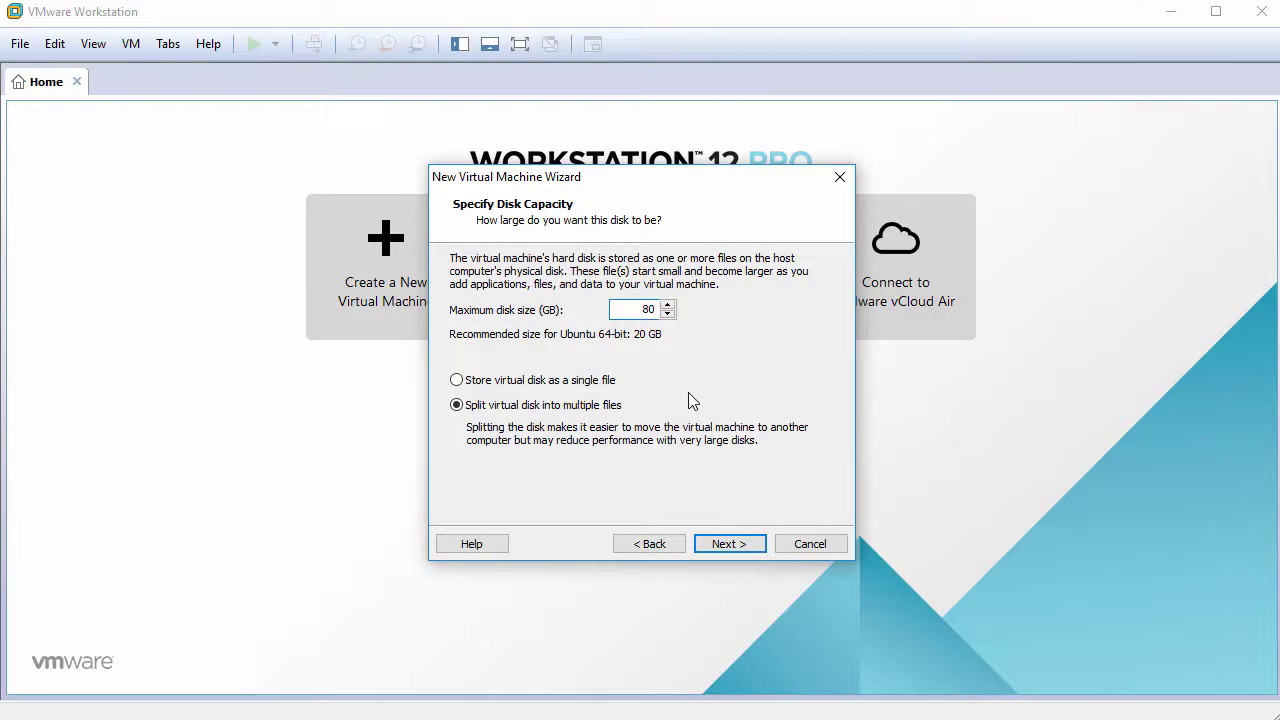
pyautogui.click(577, 385)
pyautogui.click(733, 546)
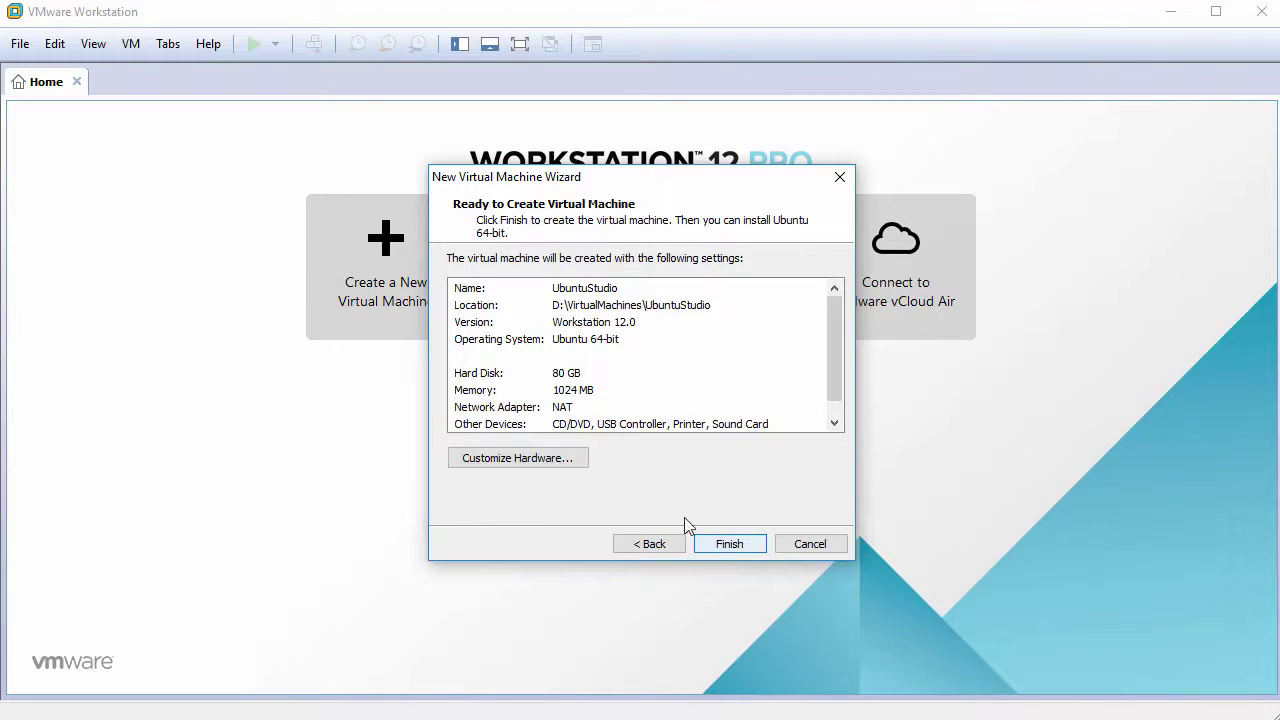
# Step: Customize the virtual machine's hardware to use 2 cores per processor
pyautogui.click(510, 459)
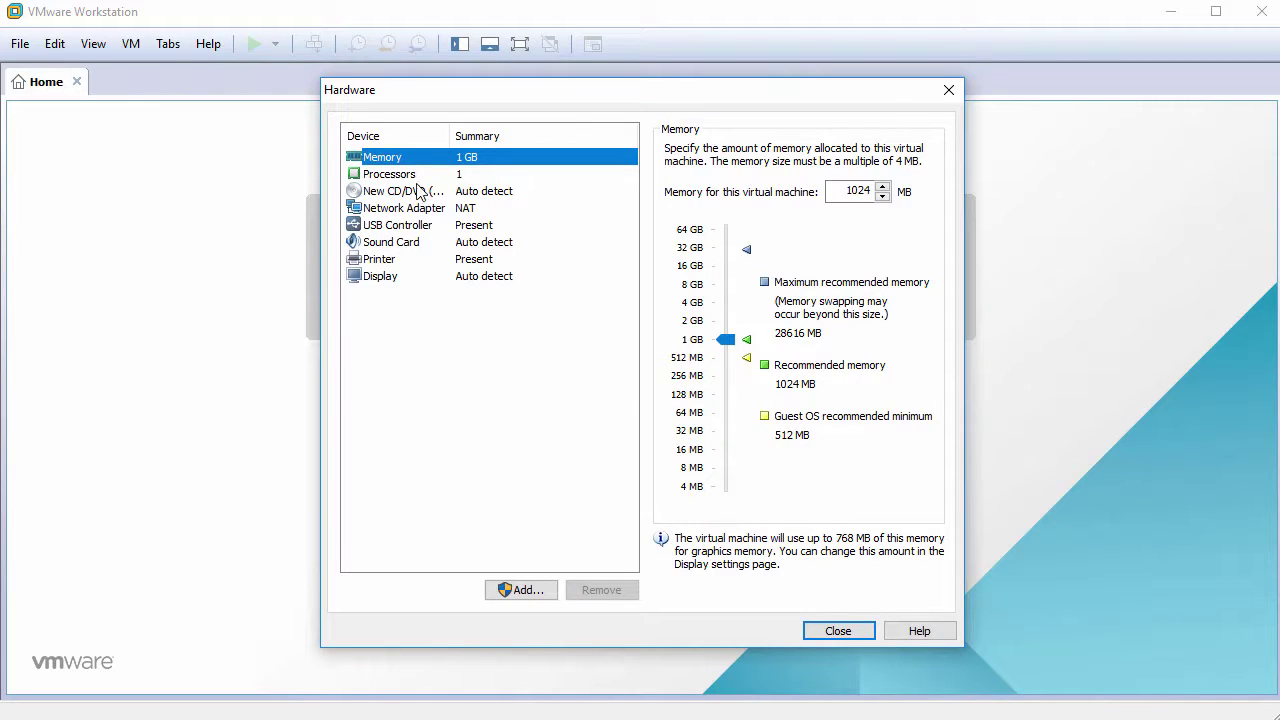
pyautogui.click(399, 176)
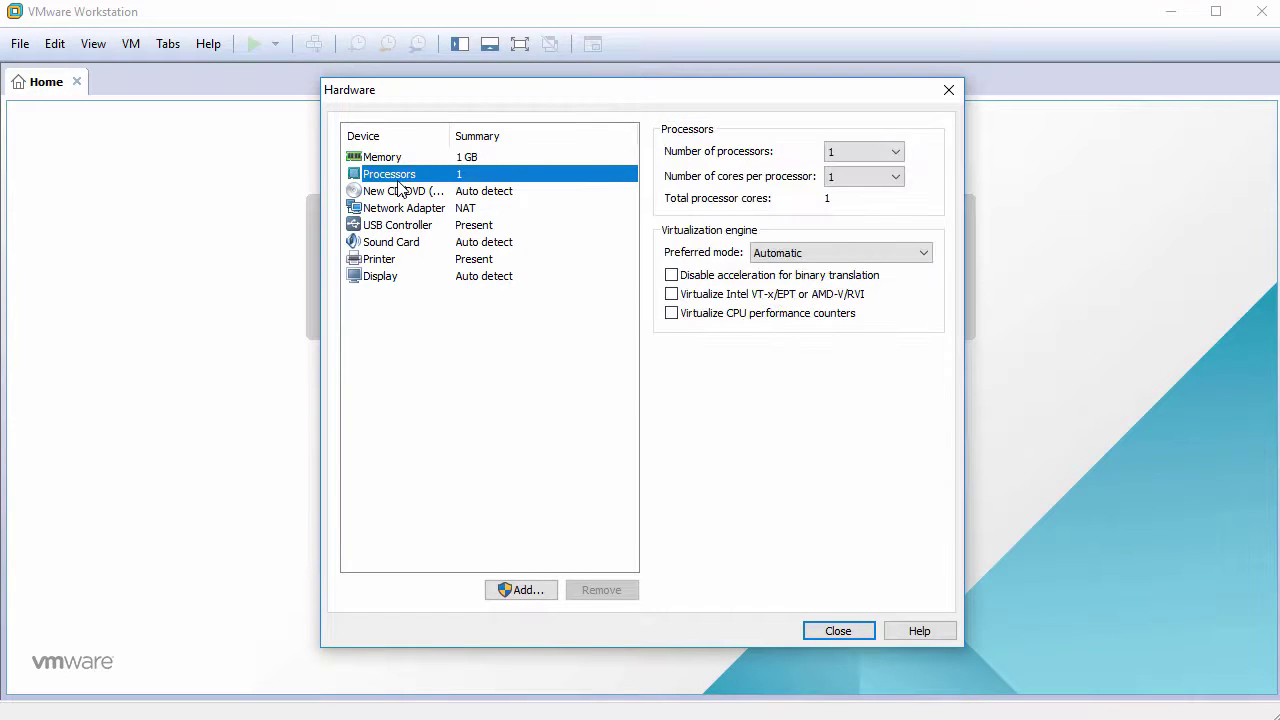
pyautogui.click(849, 180)
pyautogui.click(846, 208)
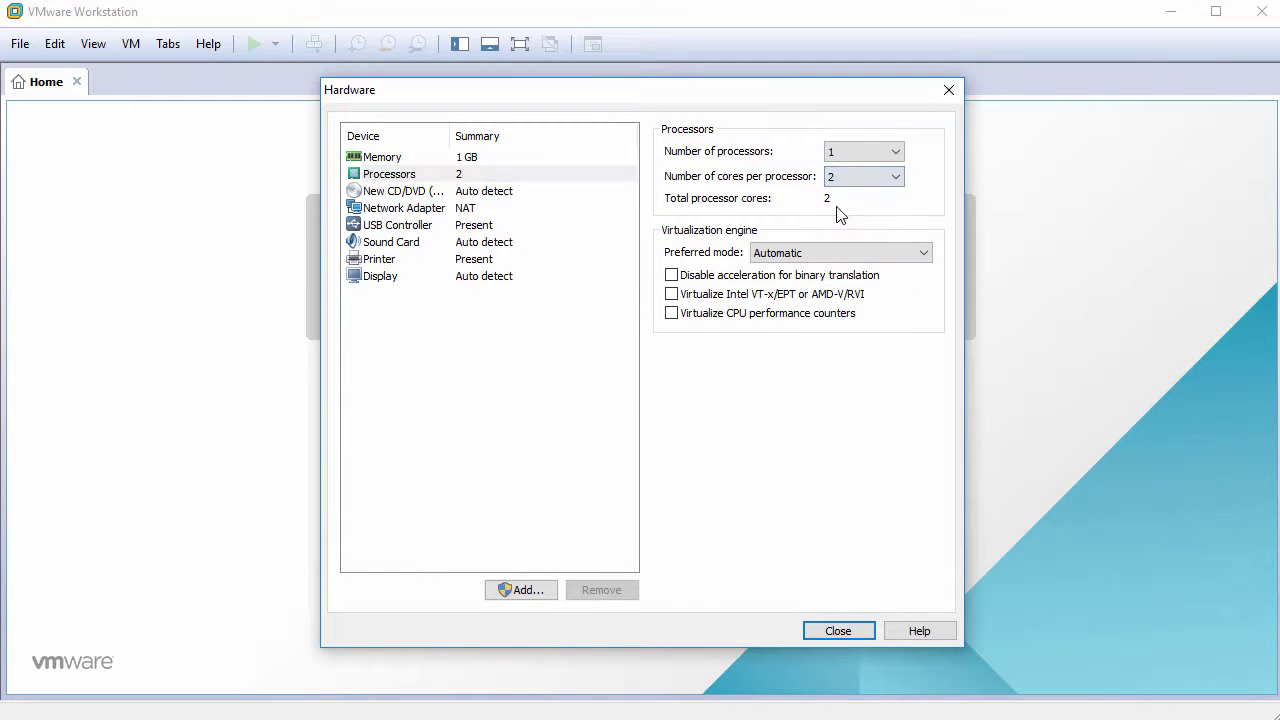
# Step: Set the virtual CD/DVD drive to use the ISO image ubuntustudio-16.04.1-dvd-amd64.iso from Downloads
pyautogui.click(407, 193)
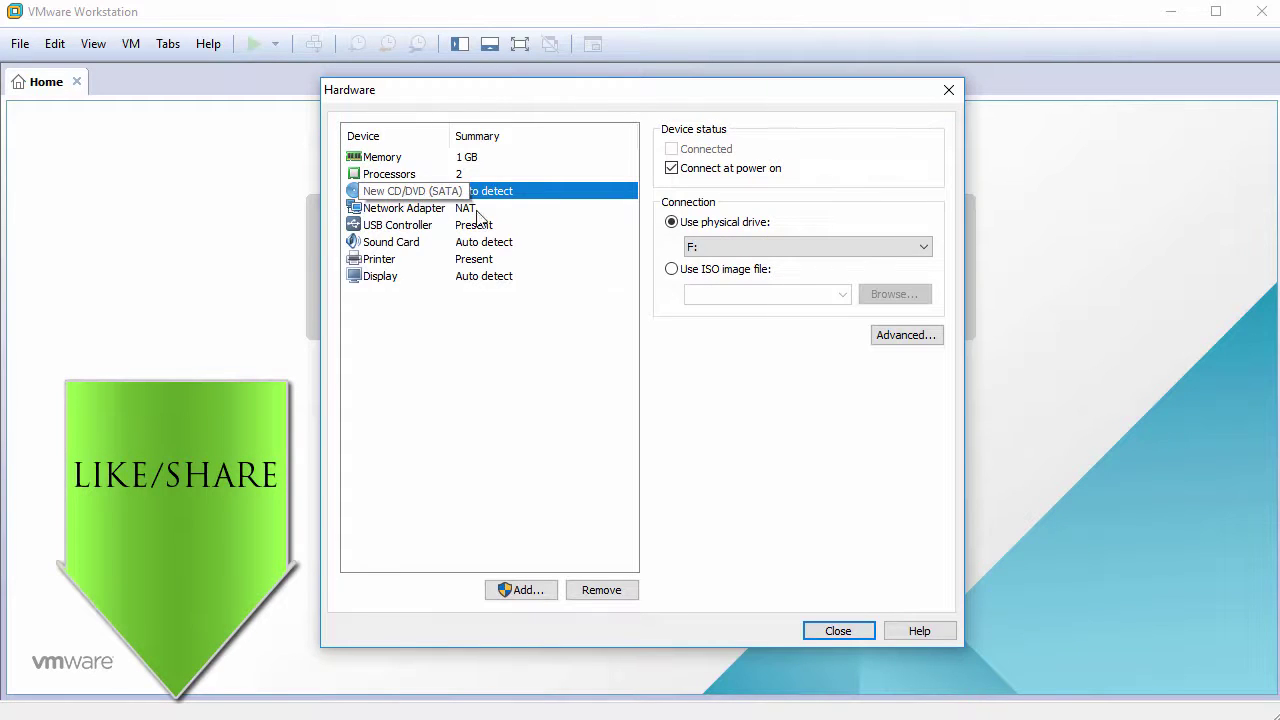
pyautogui.click(672, 269)
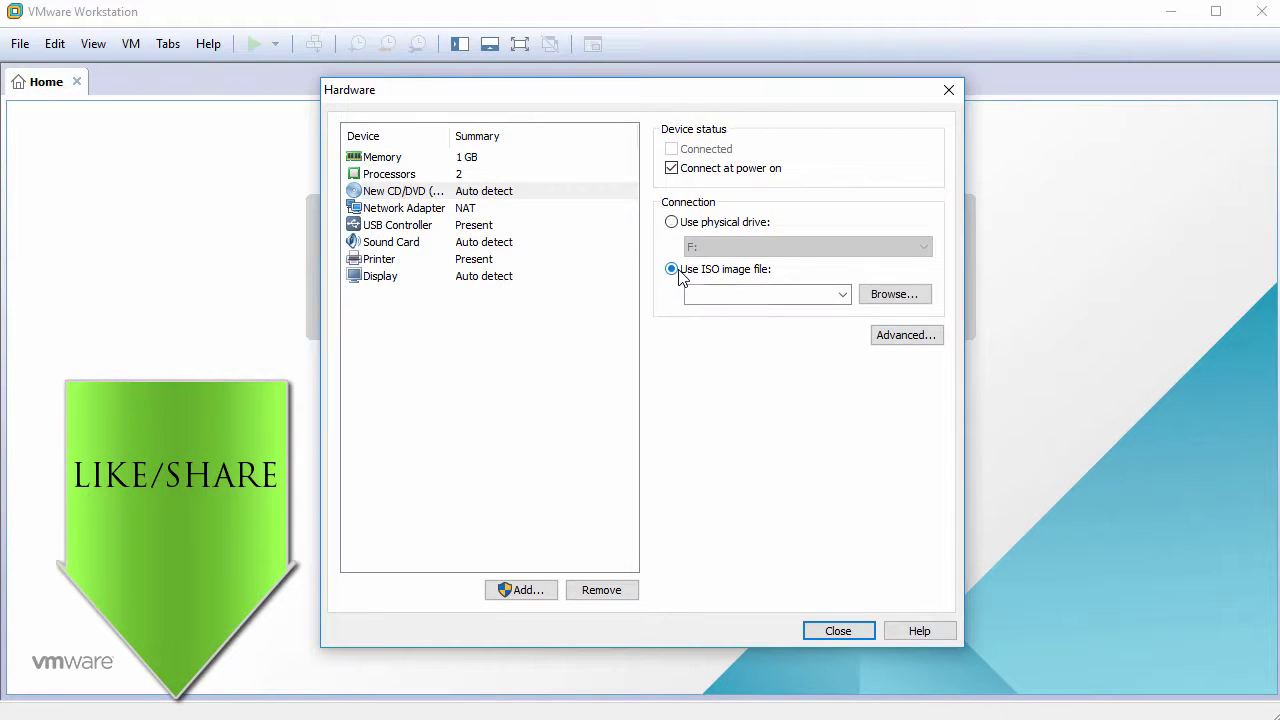
pyautogui.click(893, 296)
pyautogui.click(629, 244)
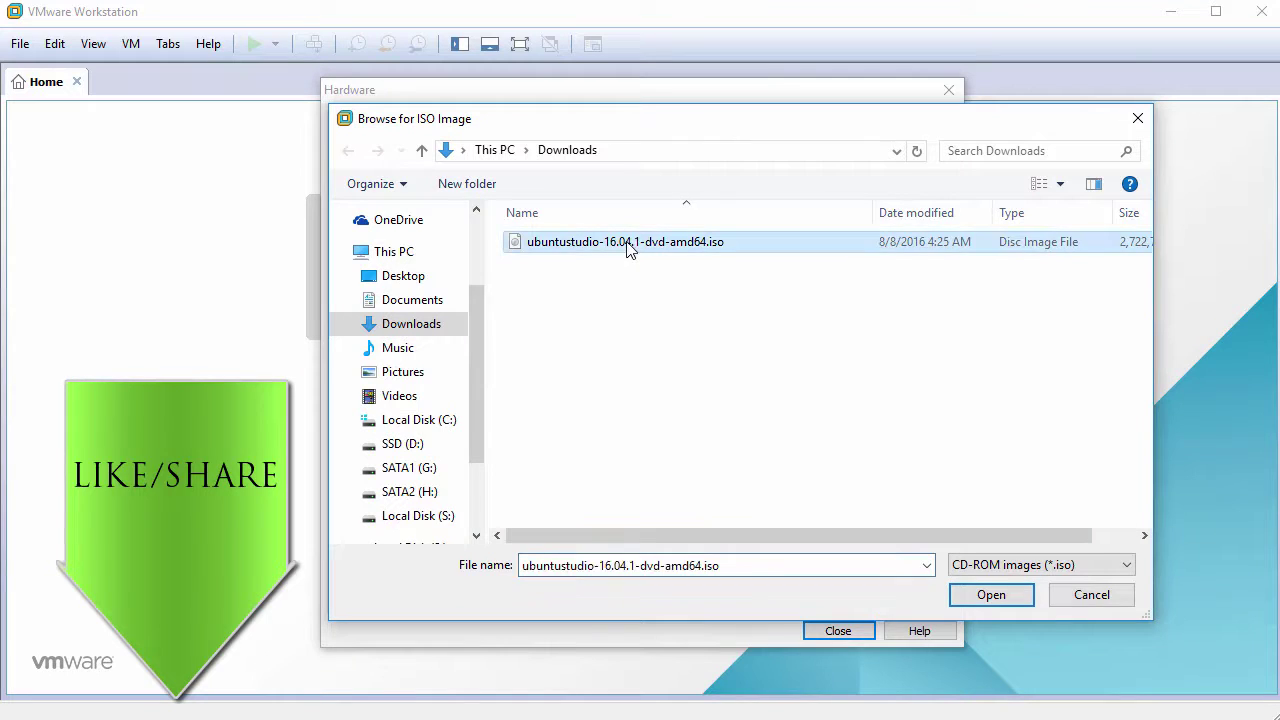
pyautogui.click(991, 594)
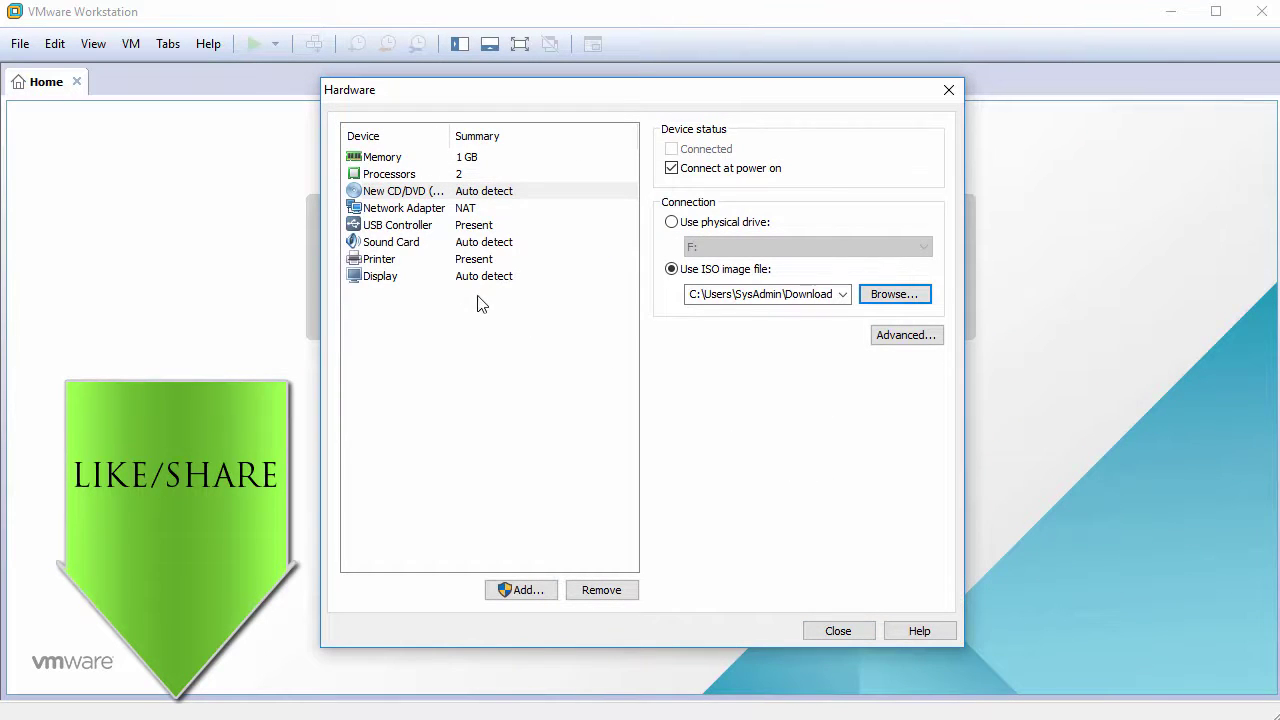
# Step: Remove the printer and USB controller from the hardware, and finish creating the virtual machine
pyautogui.click(414, 264)
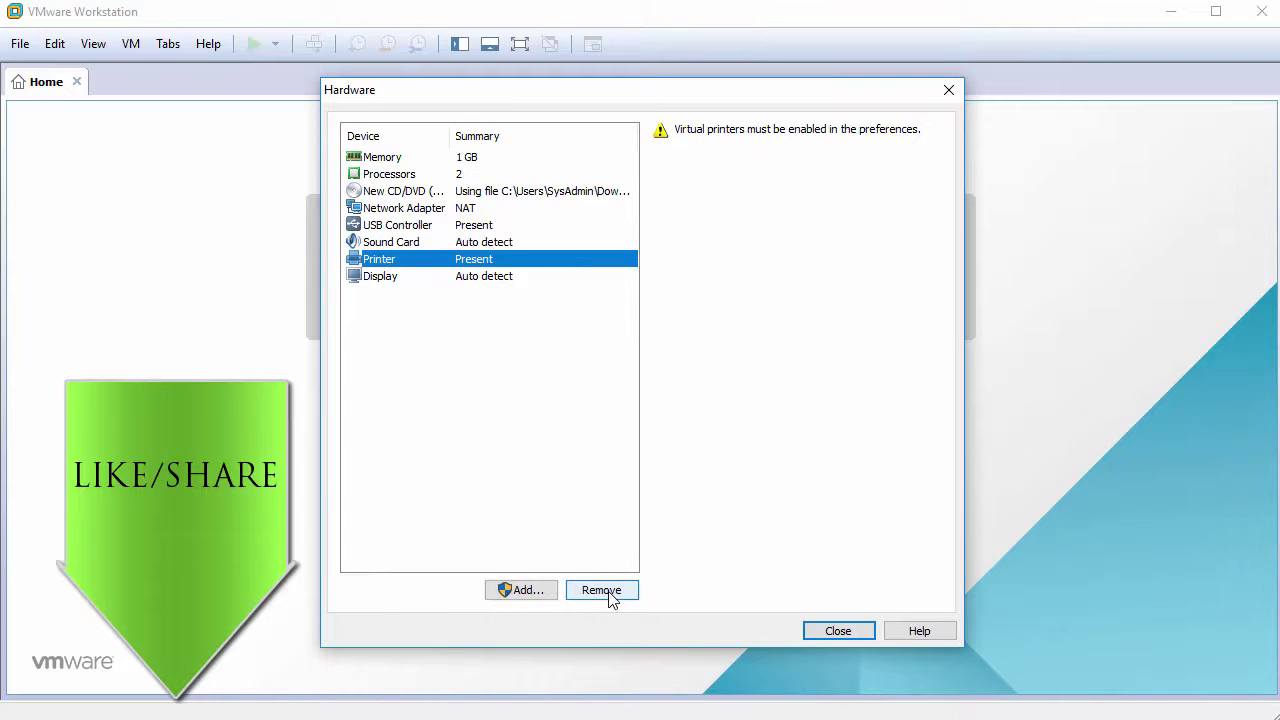
pyautogui.click(603, 588)
pyautogui.click(398, 226)
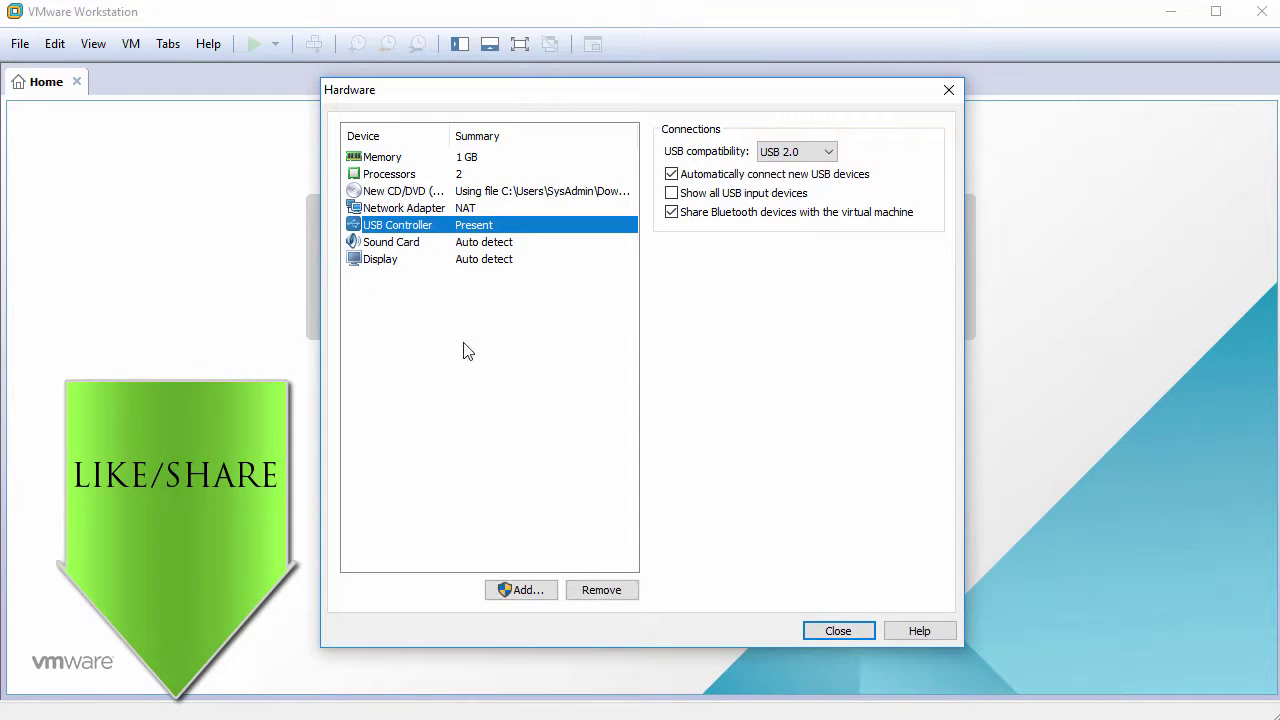
pyautogui.click(590, 589)
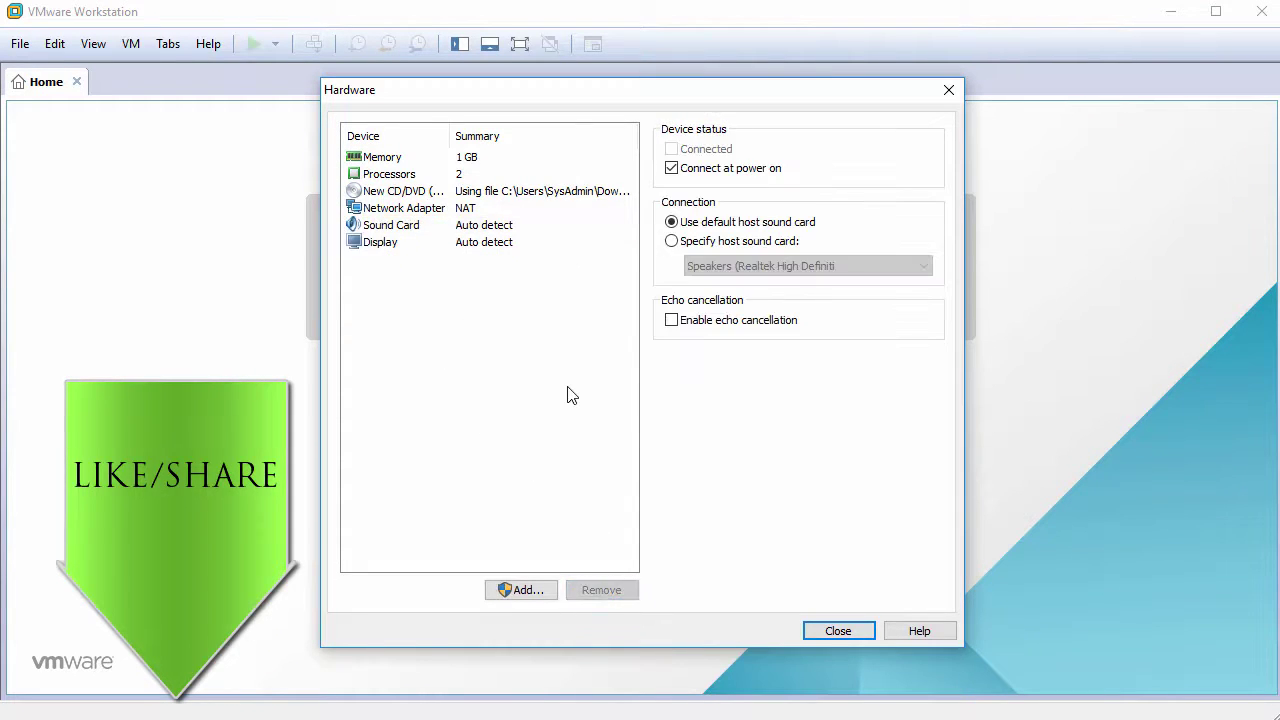
pyautogui.click(846, 631)
pyautogui.click(730, 544)
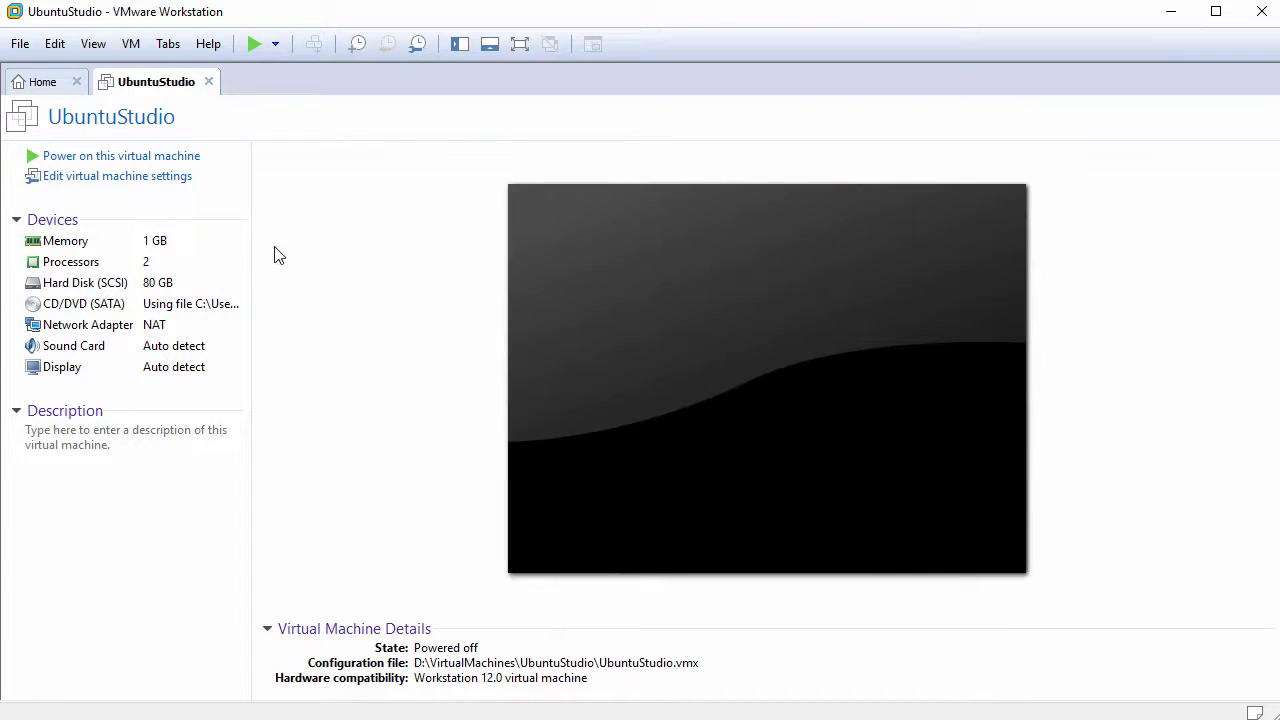
# Step: Power on the UbuntuStudio virtual machine and dismiss the Ubuntu installation hint
pyautogui.click(155, 160)
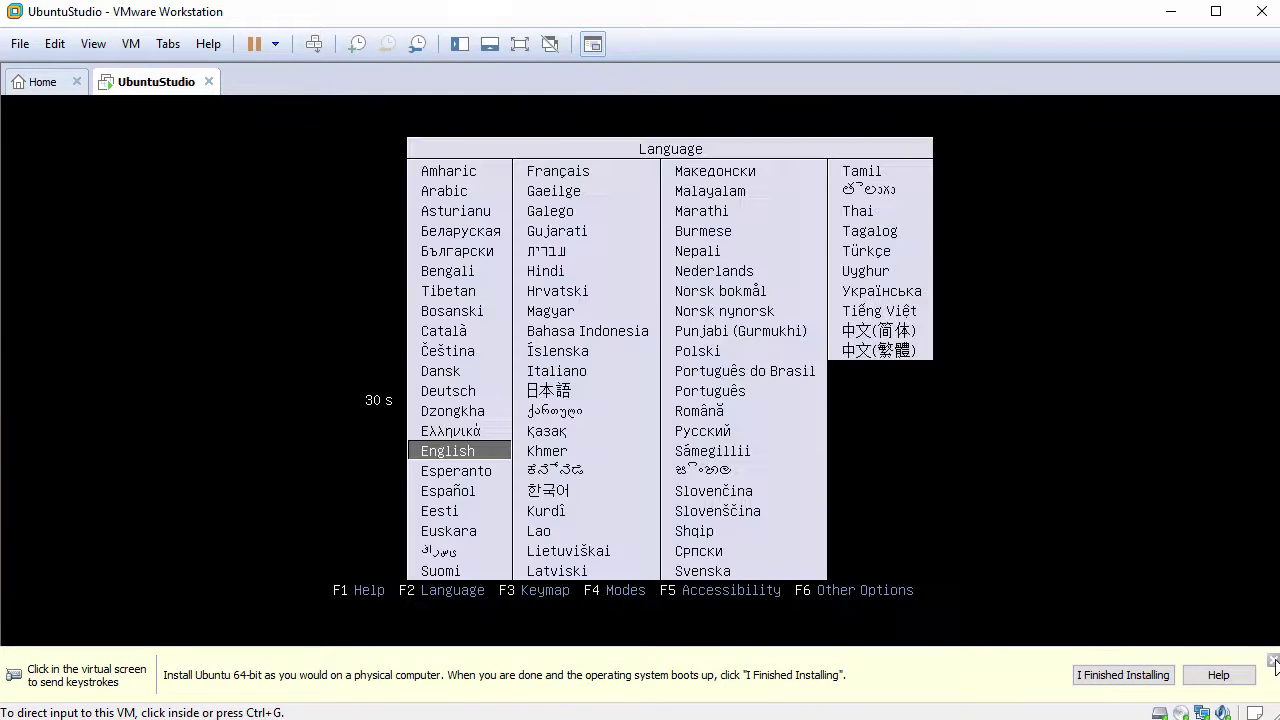
pyautogui.click(1273, 661)
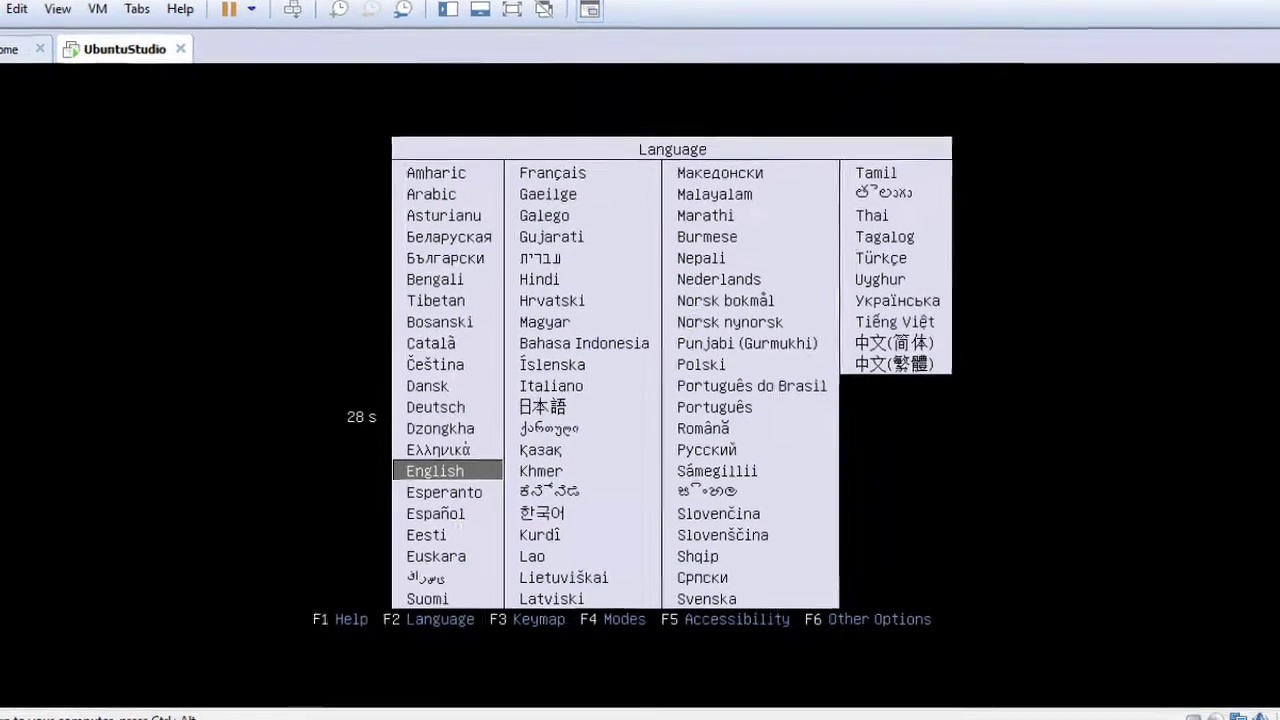
# Step: Choose English as the boot menu language of the Ubuntu Studio disc
pyautogui.press('Up')
pyautogui.press('Up')
pyautogui.press('Up')
pyautogui.press('Up')
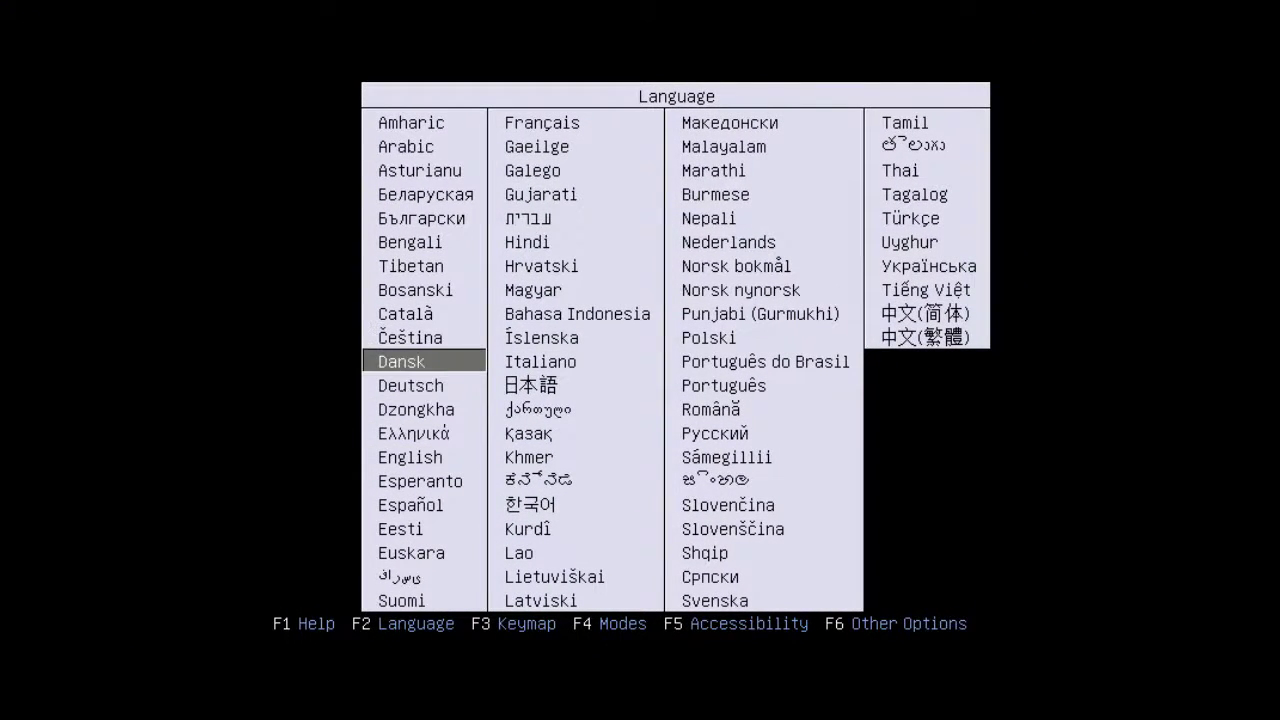
pyautogui.press('Down')
pyautogui.press('Down')
pyautogui.press('Down')
pyautogui.press('Down')
pyautogui.press('Down')
pyautogui.press('Up')
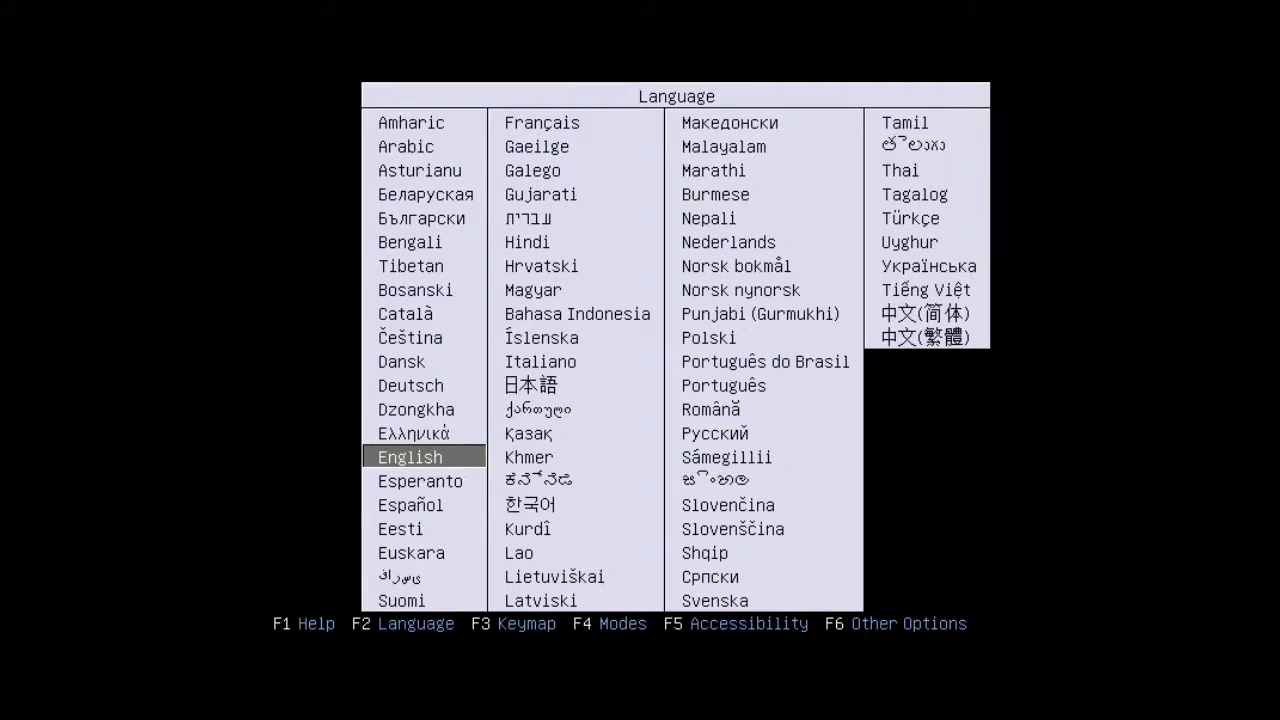
pyautogui.press('Return')
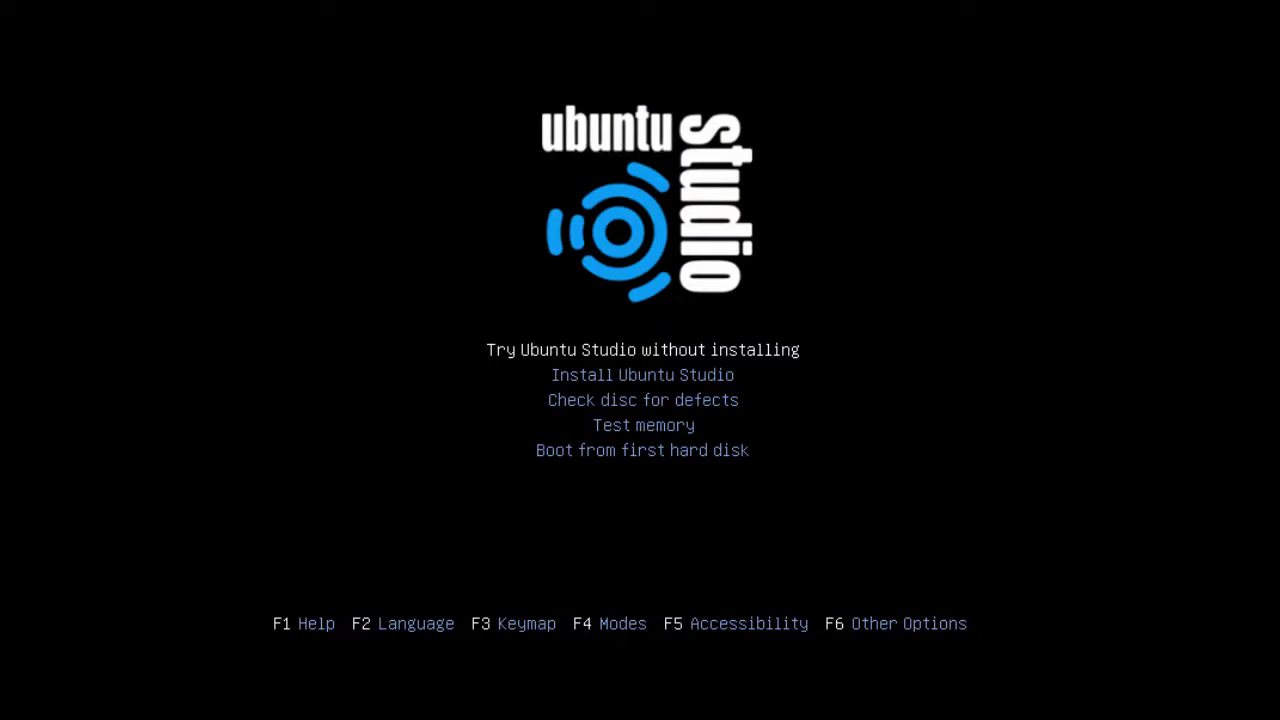
# Step: Launch Install Ubuntu Studio from the boot menu and continue past the installer's Welcome page with English
pyautogui.press('Down')
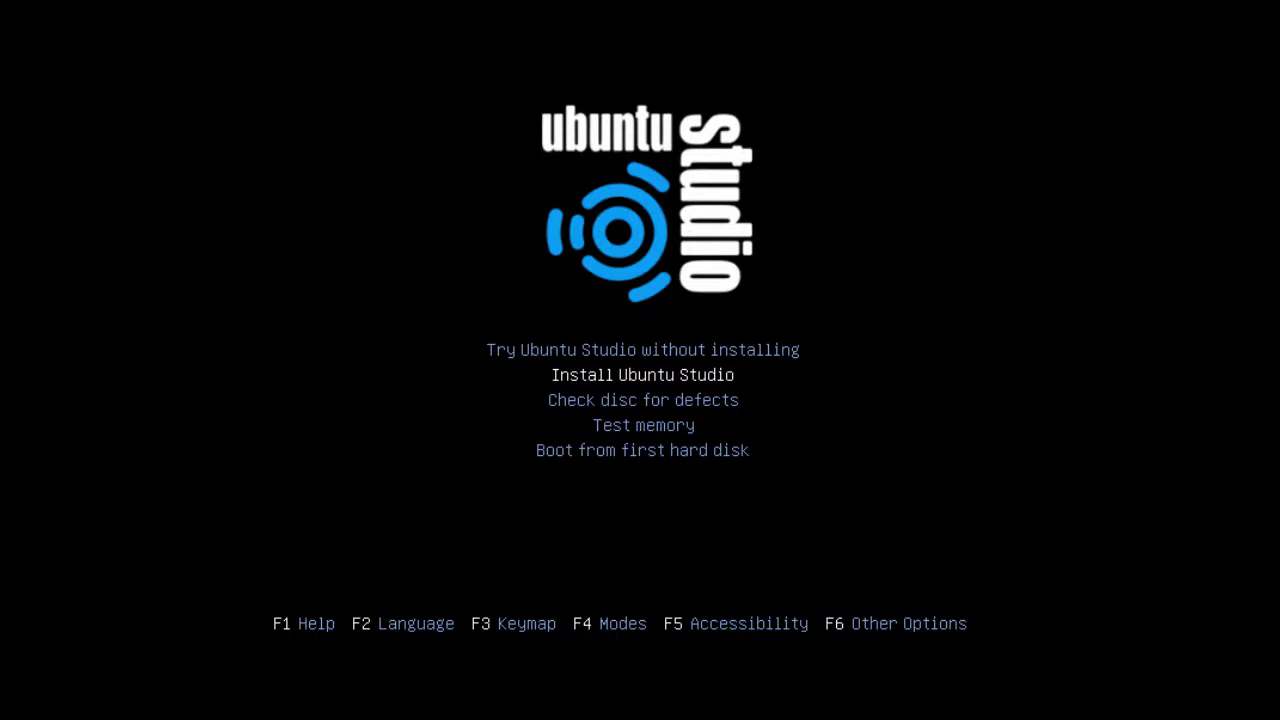
pyautogui.press('Return')
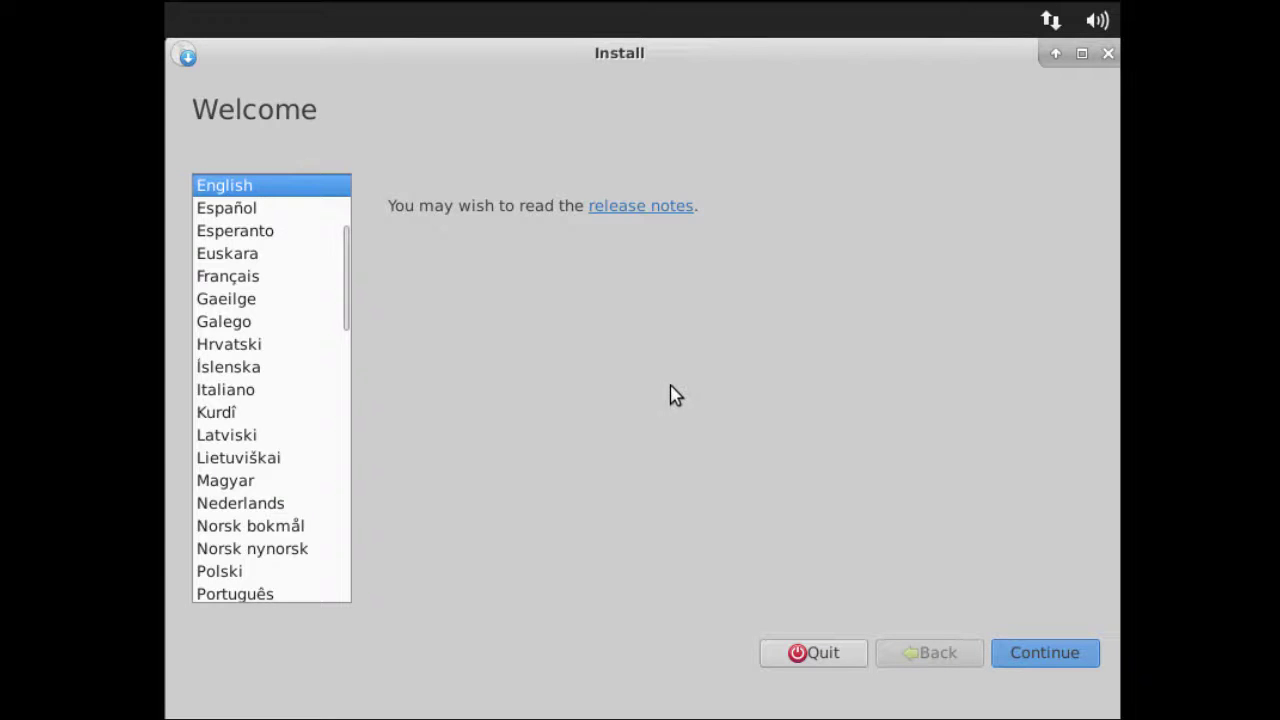
pyautogui.moveTo(197, 113); pyautogui.dragTo(340, 121)
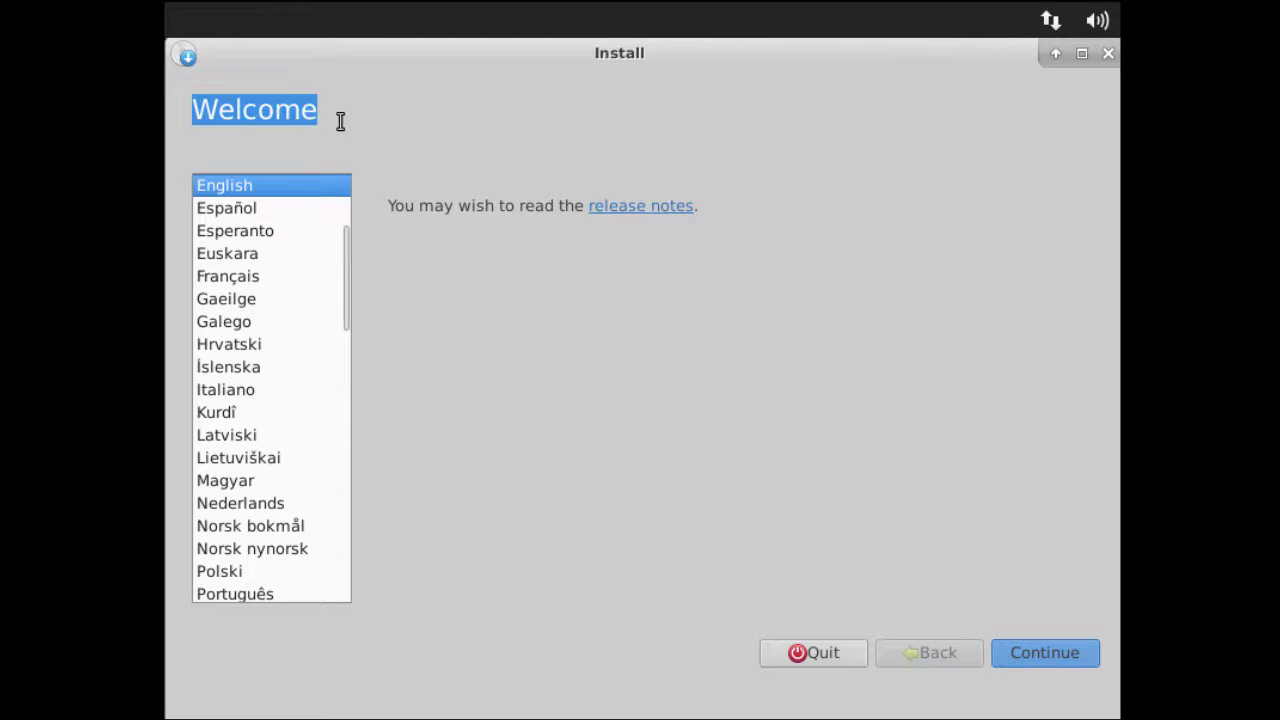
pyautogui.moveTo(340, 277); pyautogui.dragTo(343, 209)
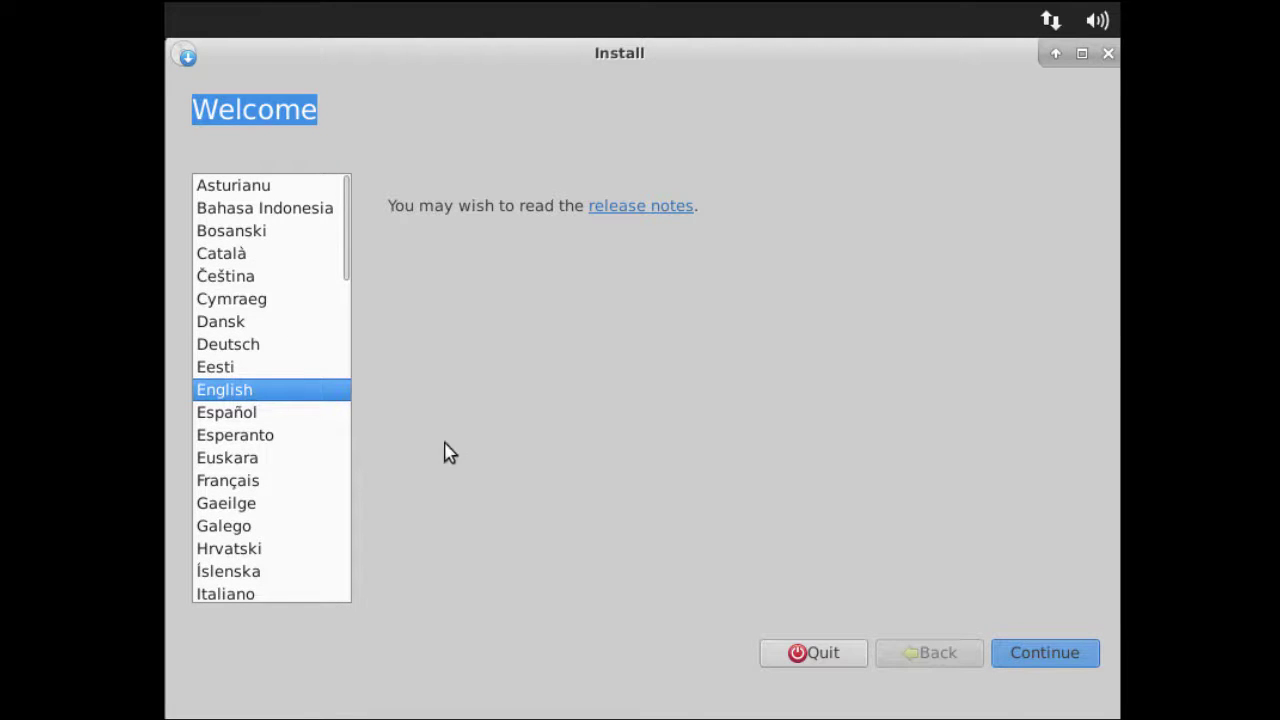
pyautogui.click(1020, 660)
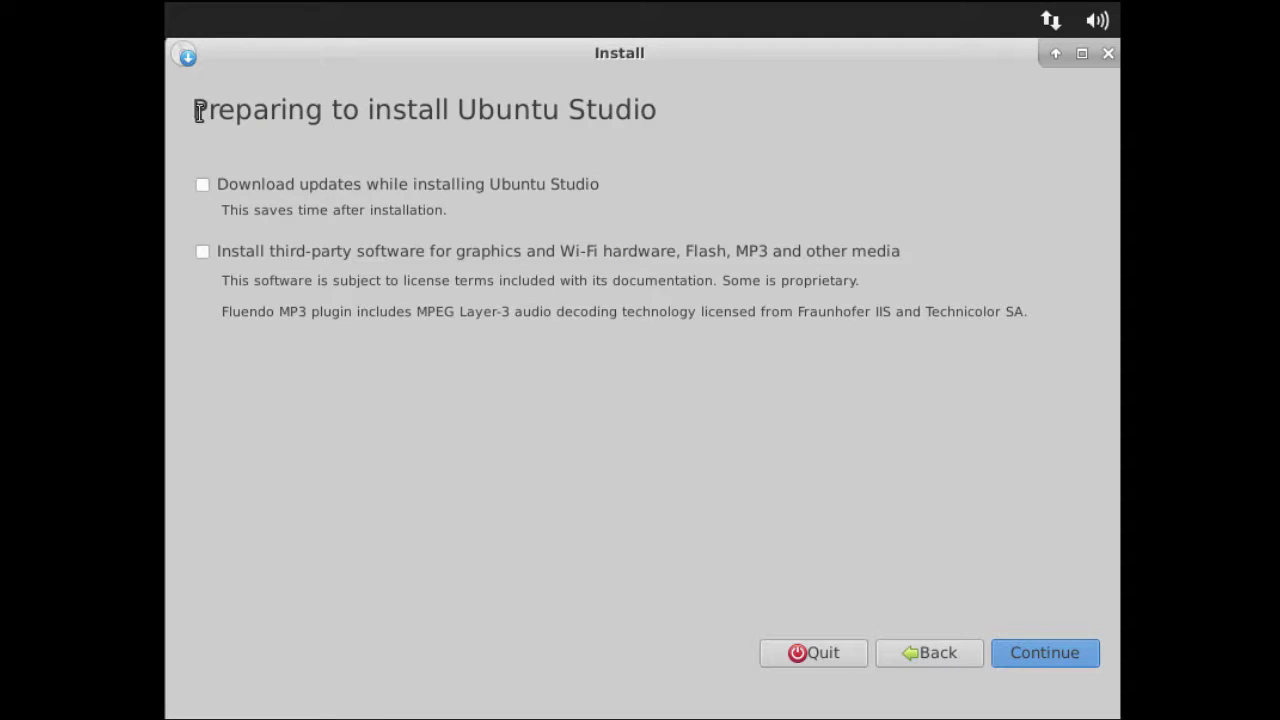
pyautogui.moveTo(199, 112); pyautogui.dragTo(666, 149)
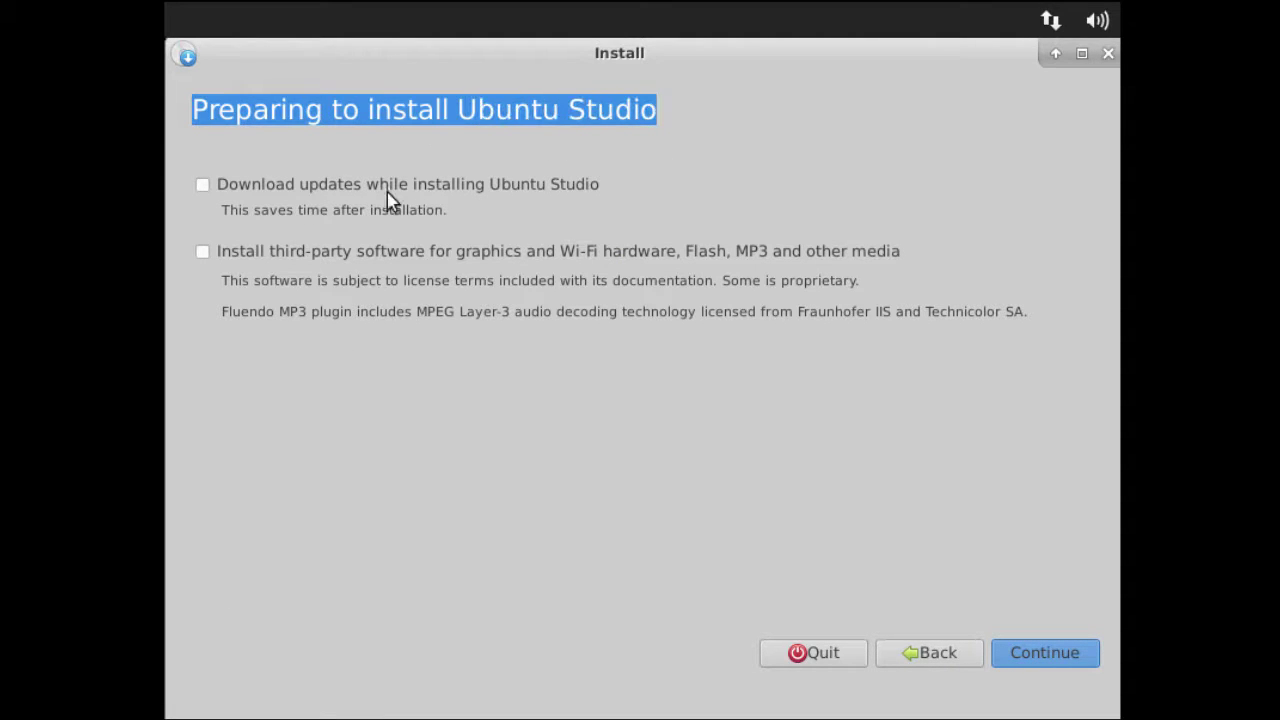
# Step: Opt in to installing third-party software for graphics, Wi-Fi, Flash and MP3, and continue to the installation options
pyautogui.click(203, 252)
pyautogui.click(1022, 654)
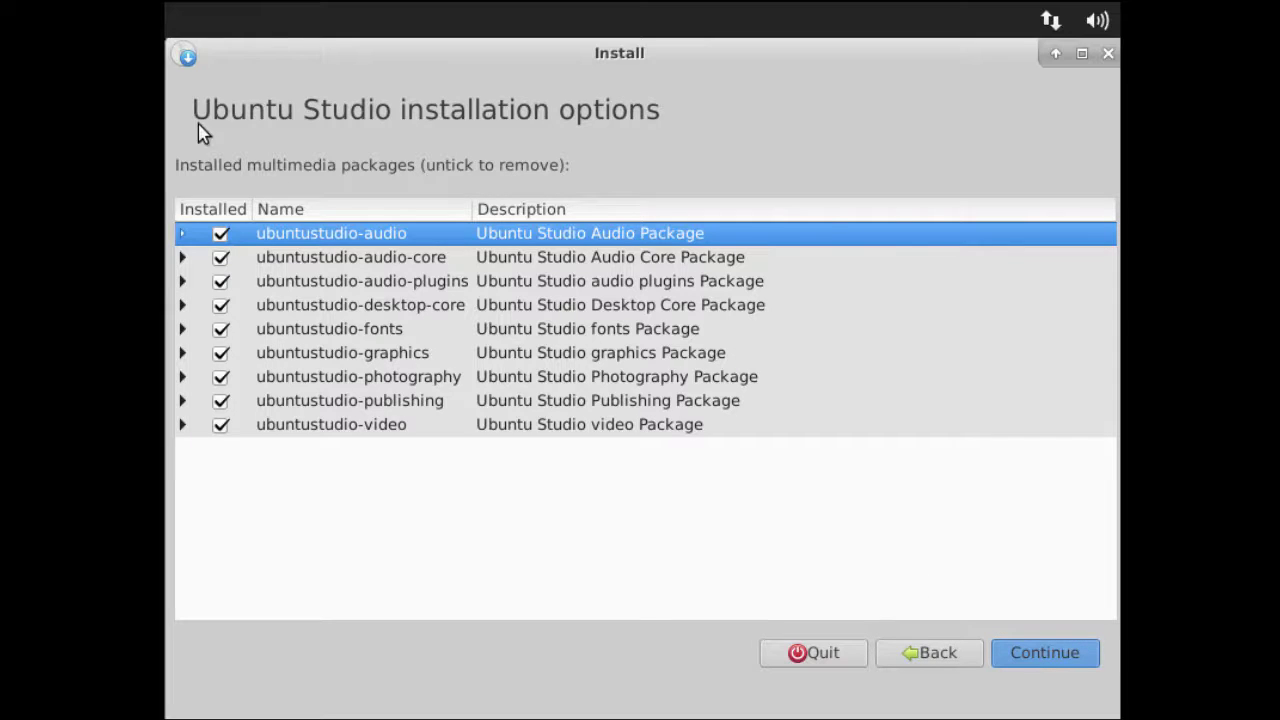
# Step: Review the contents of the audio-plugins and publishing package groups, and continue with all multimedia packages kept for installation
pyautogui.moveTo(199, 108); pyautogui.dragTo(667, 136)
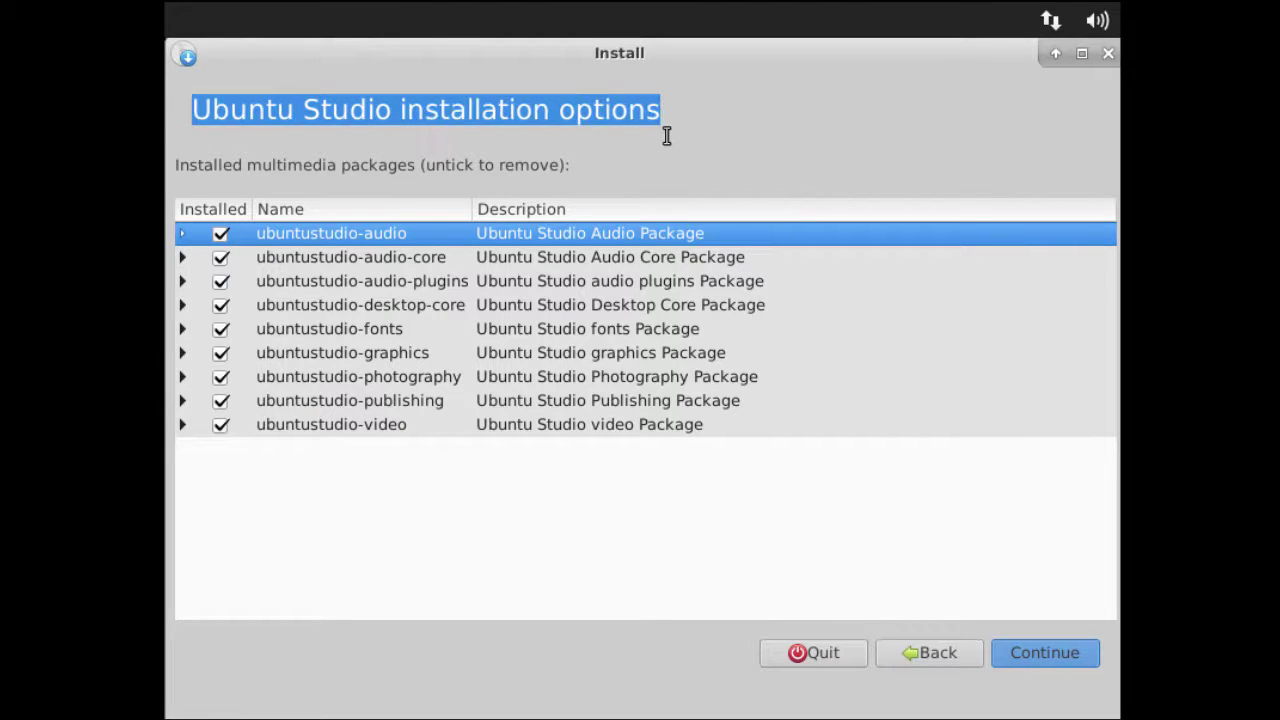
pyautogui.click(348, 258)
pyautogui.click(343, 281)
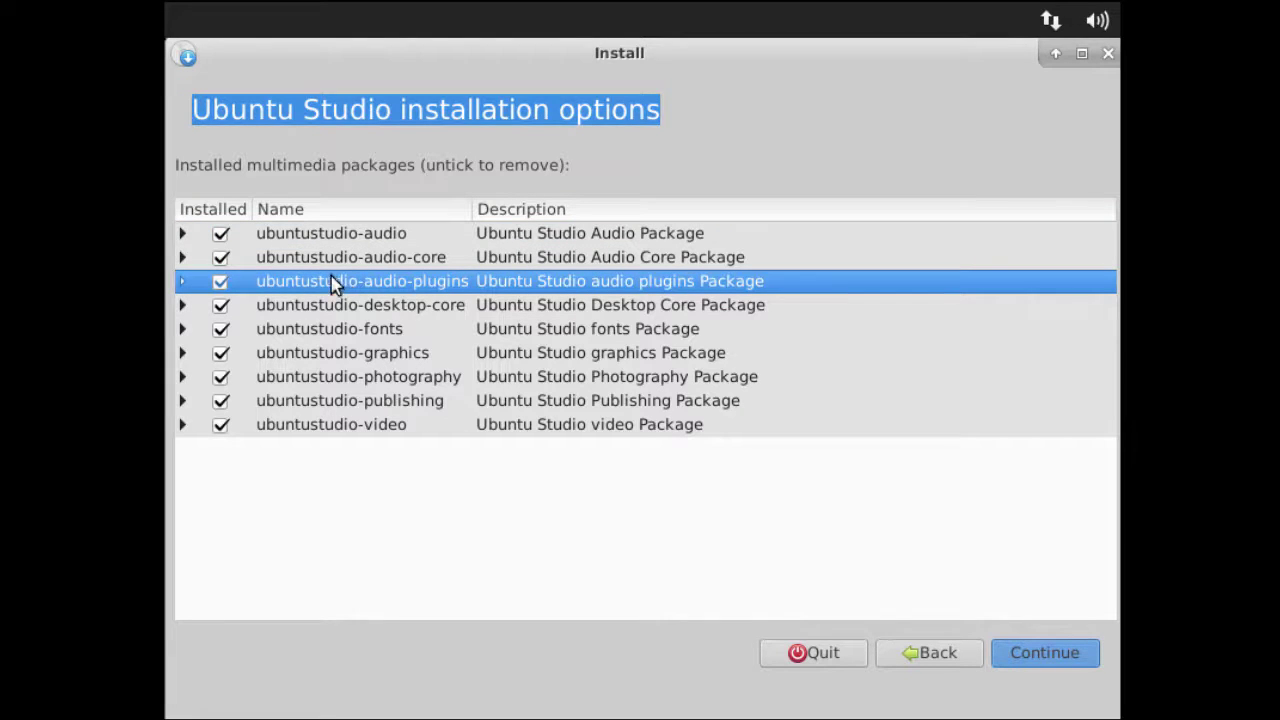
pyautogui.click(181, 285)
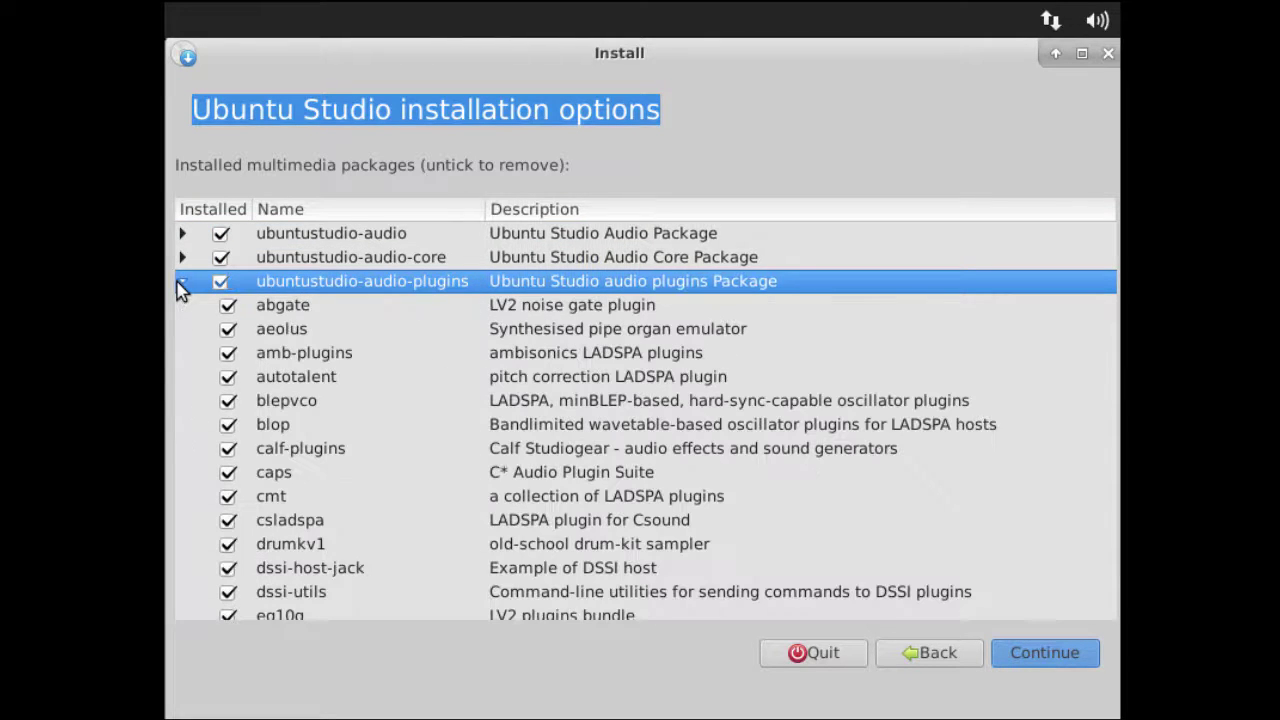
pyautogui.click(181, 285)
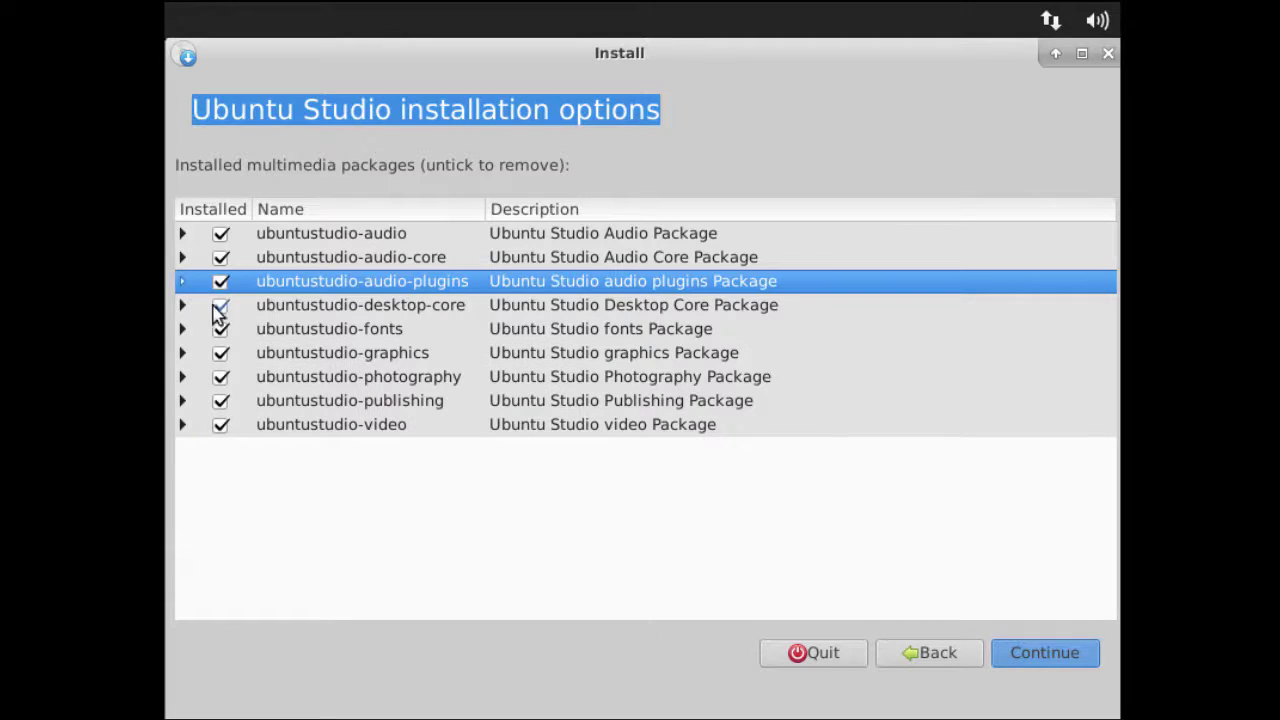
pyautogui.click(182, 401)
pyautogui.click(182, 401)
pyautogui.click(1020, 660)
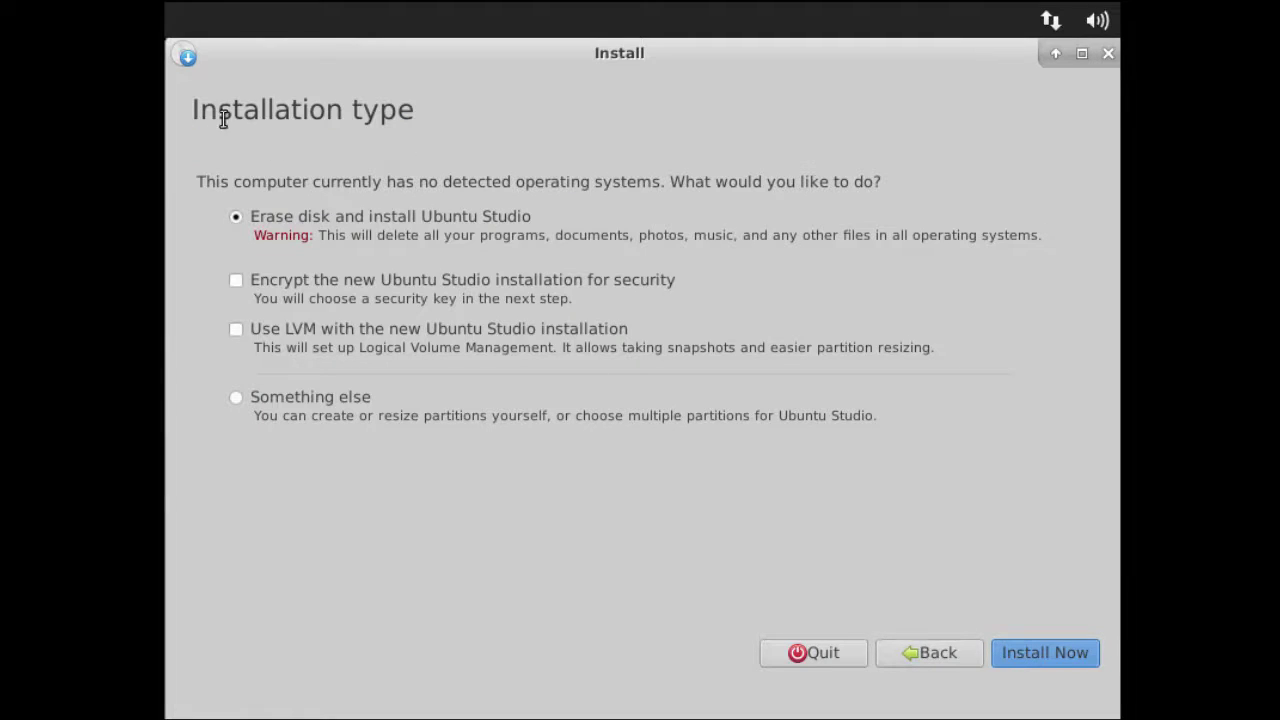
# Step: Start the installation with Erase disk and install Ubuntu Studio, and approve writing the partition changes to disk
pyautogui.moveTo(192, 110); pyautogui.dragTo(432, 137)
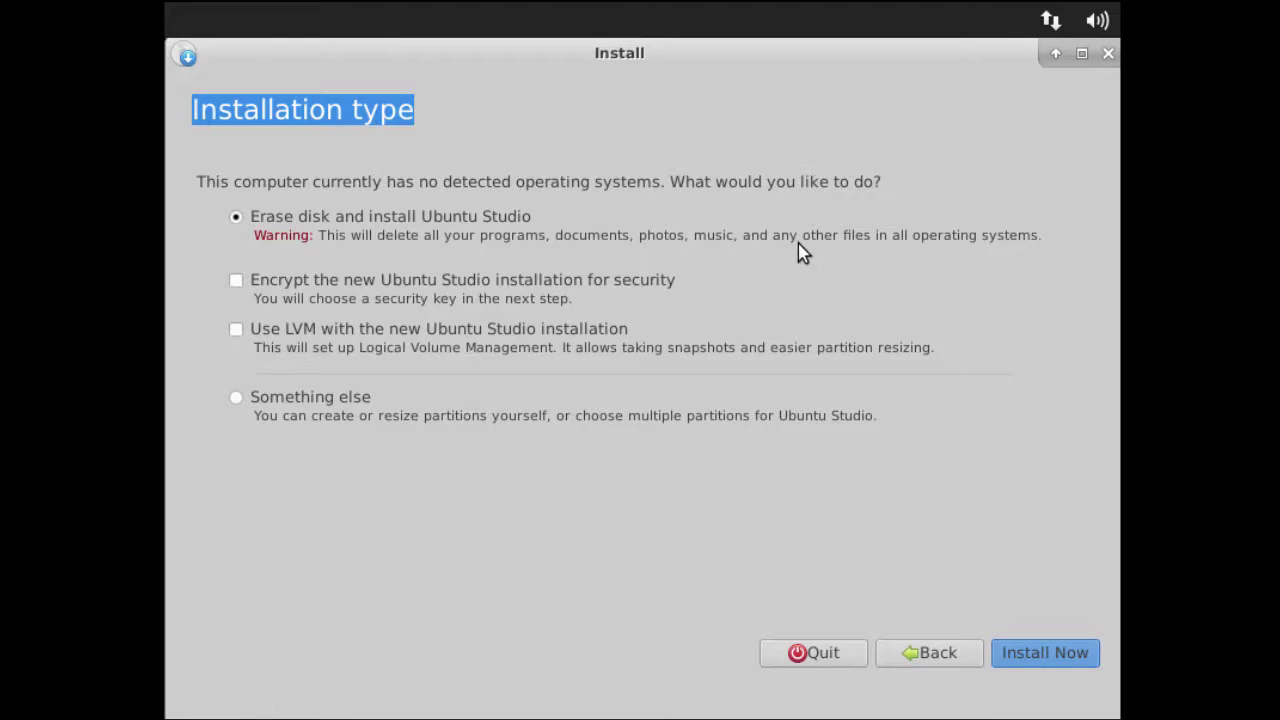
pyautogui.click(1039, 655)
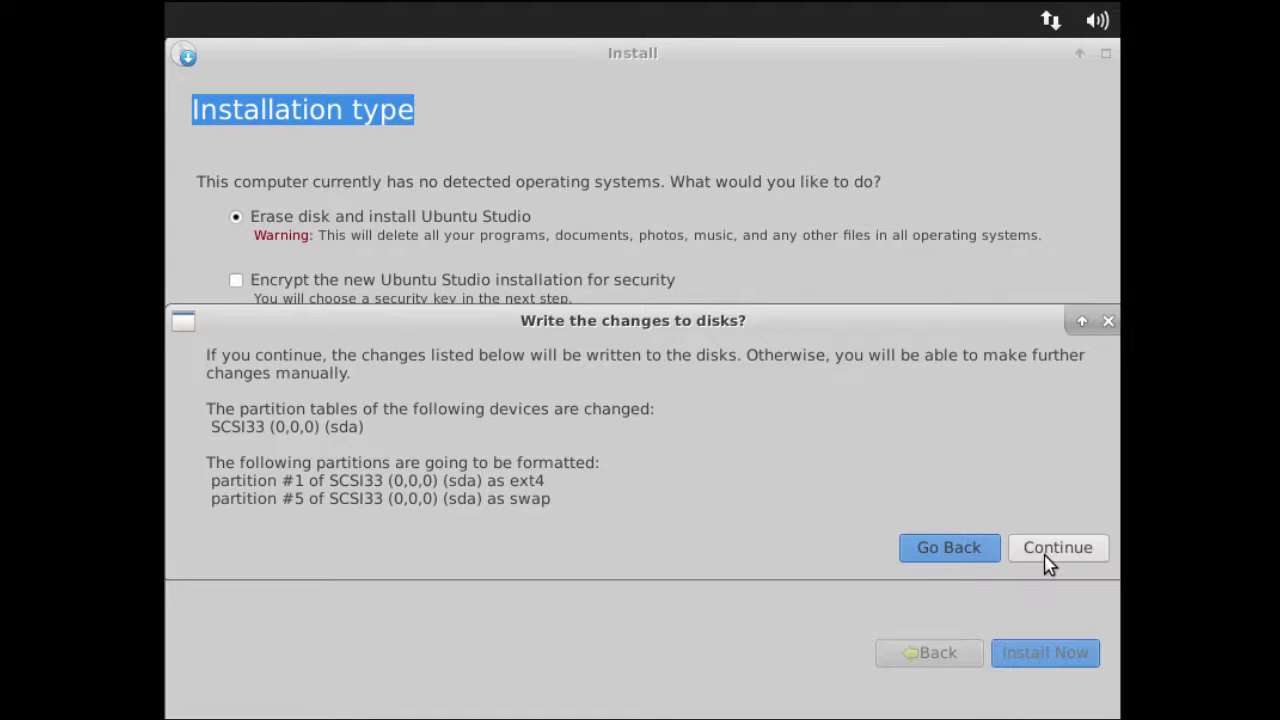
pyautogui.click(1047, 562)
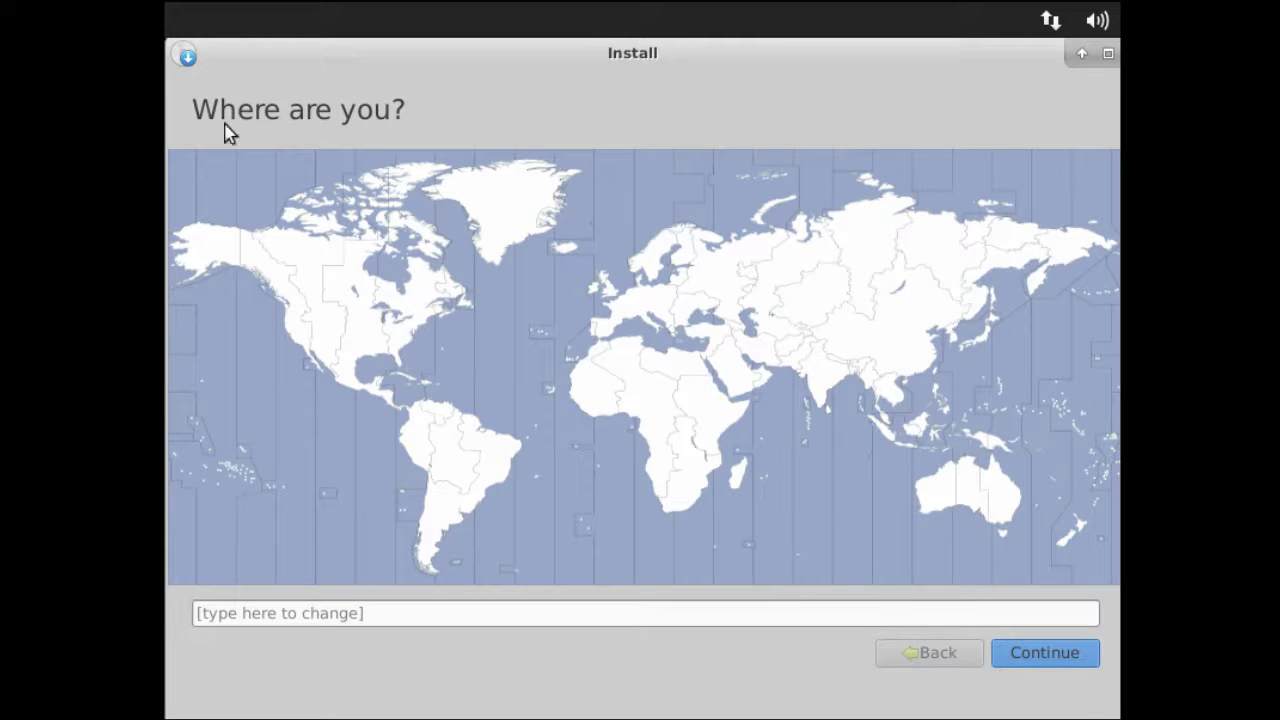
# Step: Choose Moscow as the location on the time zone map and continue
pyautogui.moveTo(199, 110); pyautogui.dragTo(426, 106)
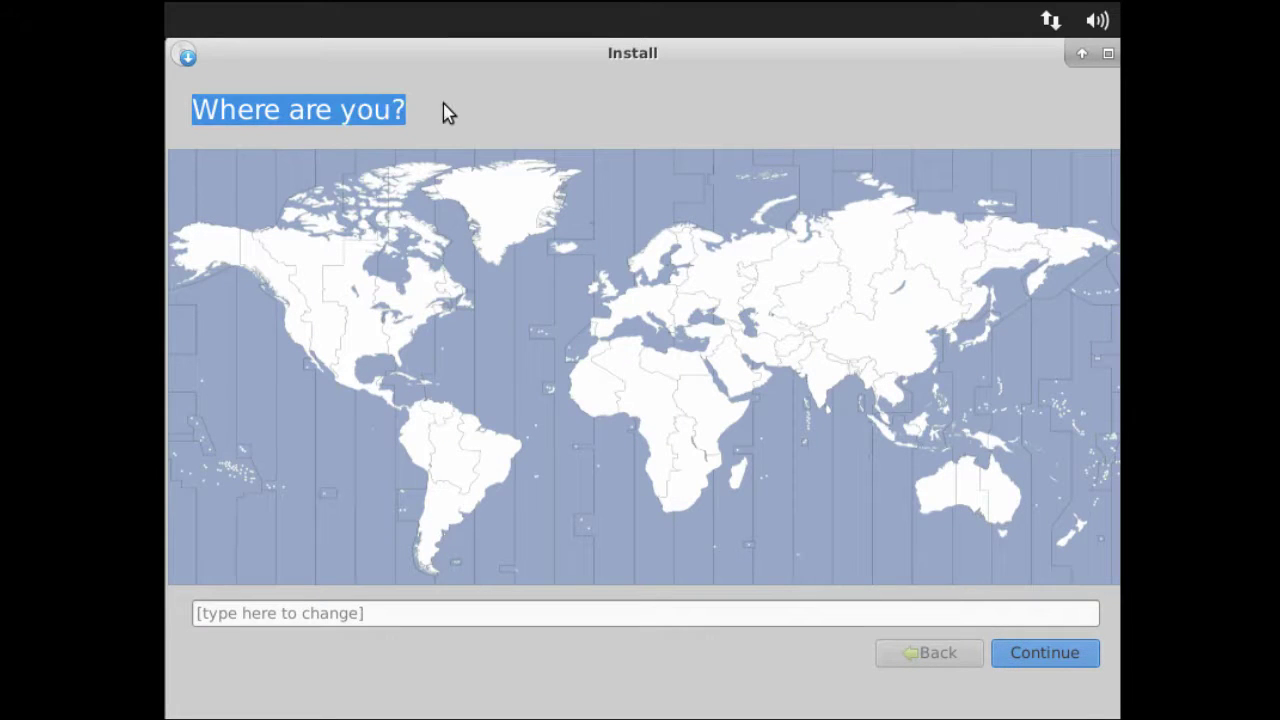
pyautogui.click(754, 256)
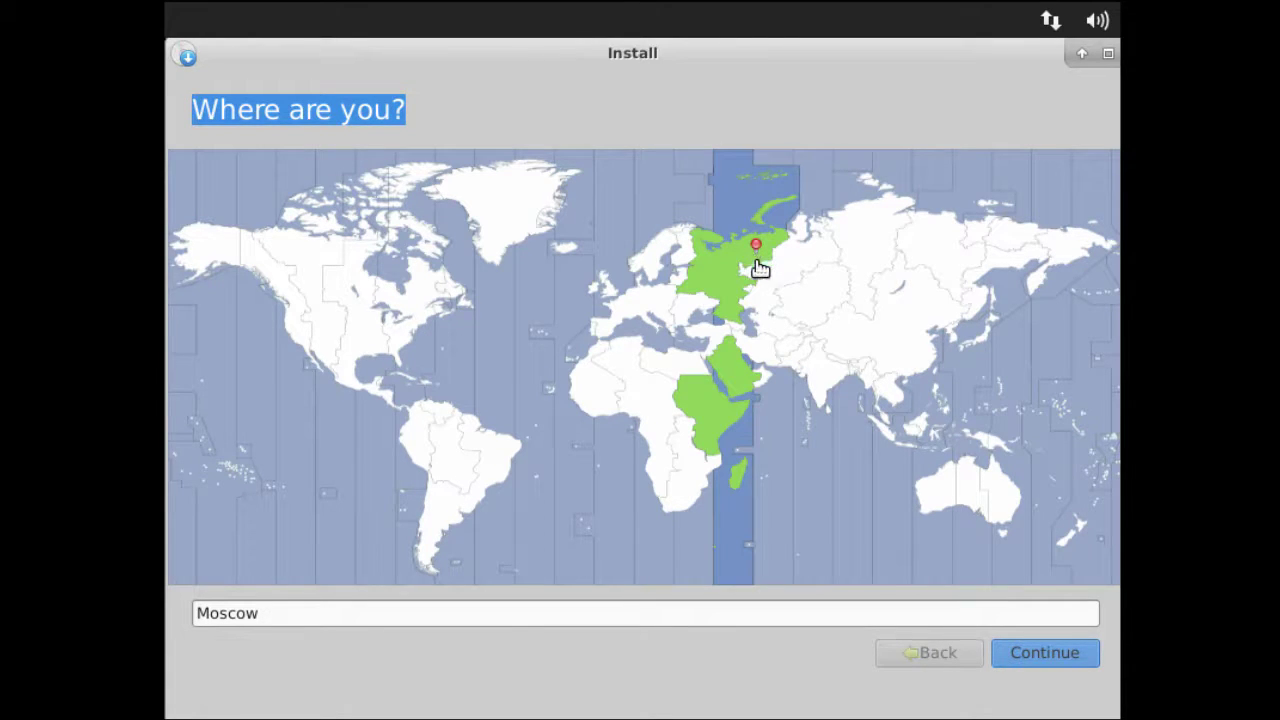
pyautogui.click(1057, 664)
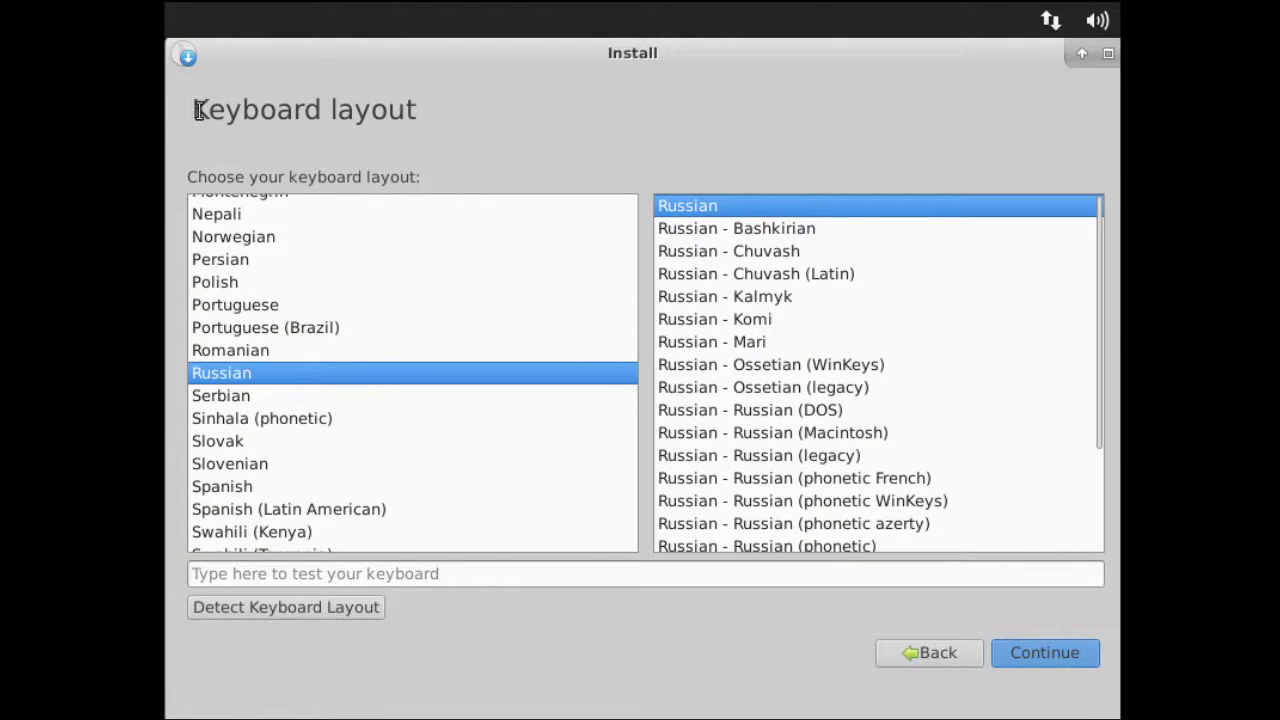
# Step: Set the keyboard layout to English (US) and continue to the user account page
pyautogui.moveTo(196, 110); pyautogui.dragTo(414, 124)
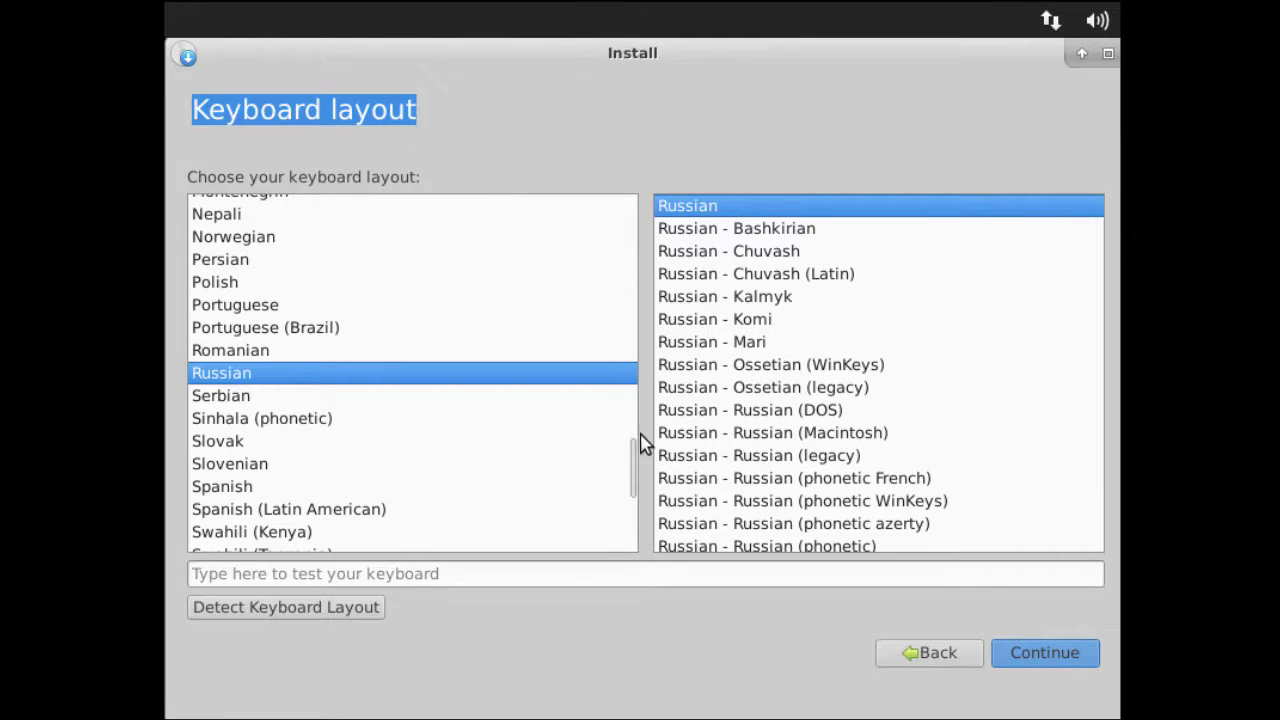
pyautogui.moveTo(634, 474); pyautogui.dragTo(614, 298)
pyautogui.click(230, 404)
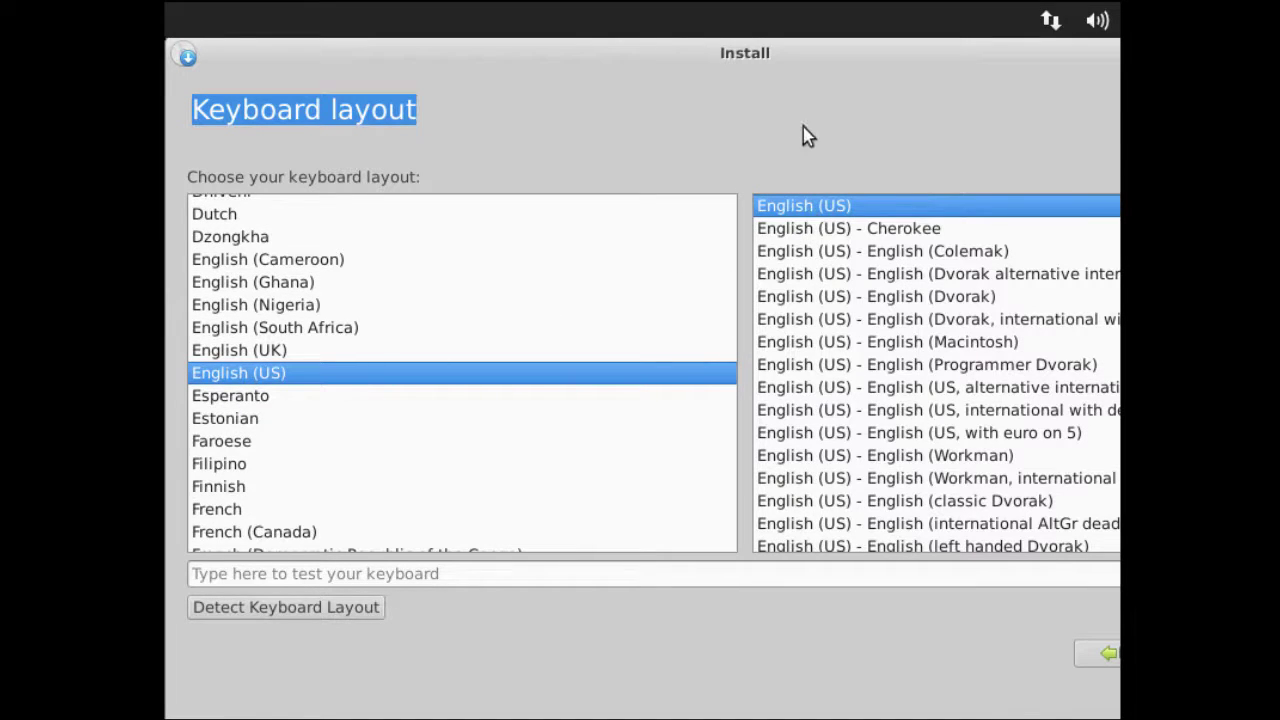
pyautogui.moveTo(820, 51); pyautogui.dragTo(673, 34)
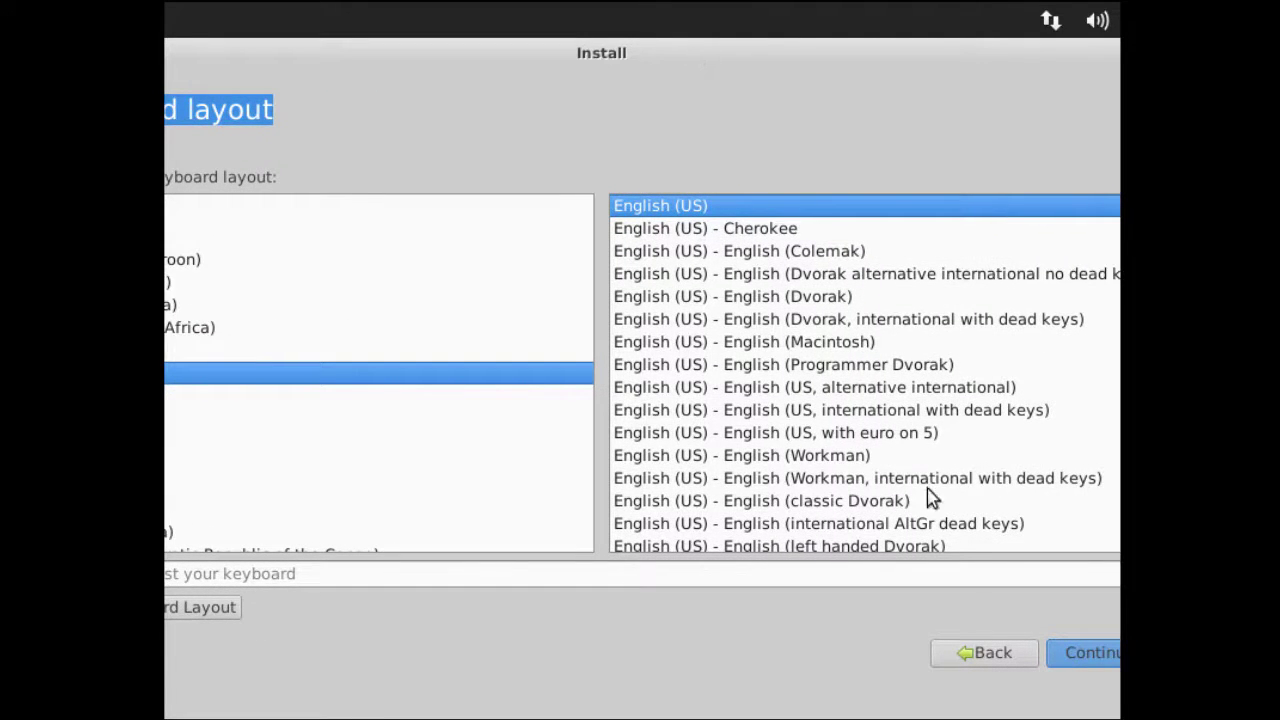
pyautogui.click(1073, 657)
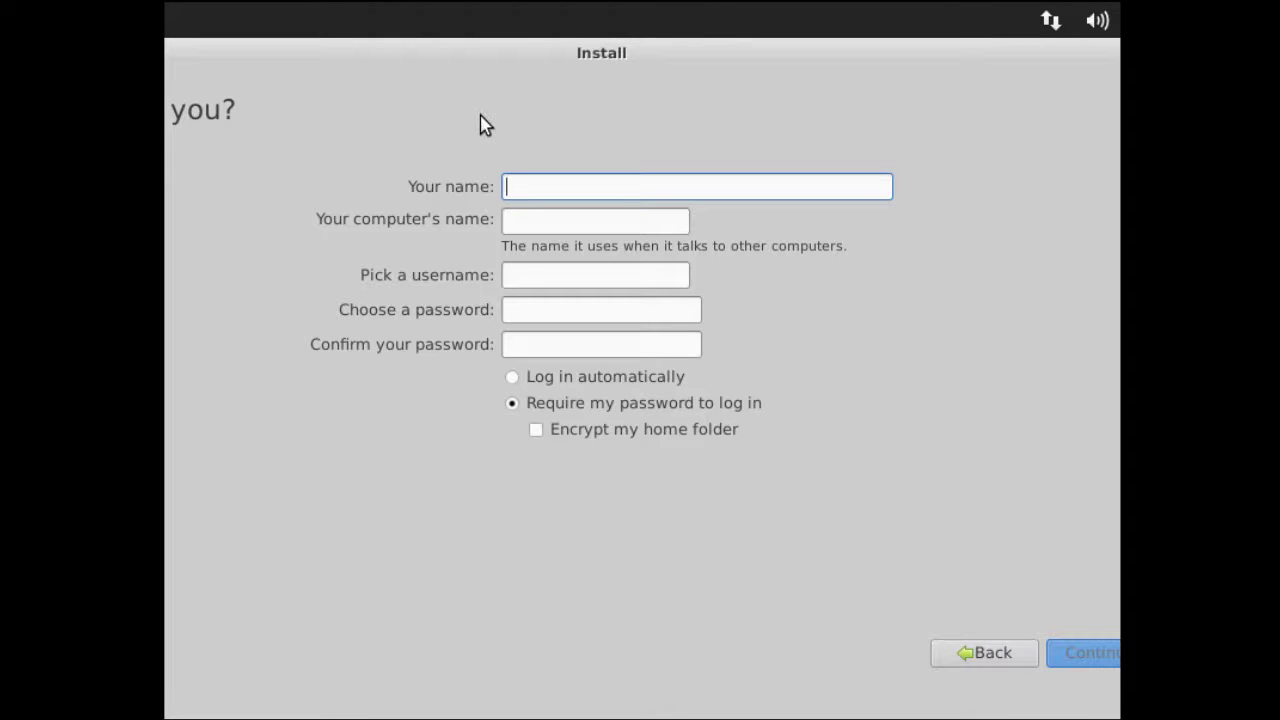
# Step: Enter the user's full name and set the computer's name to ubuntustudio, keeping the suggested username
pyautogui.write('John ')
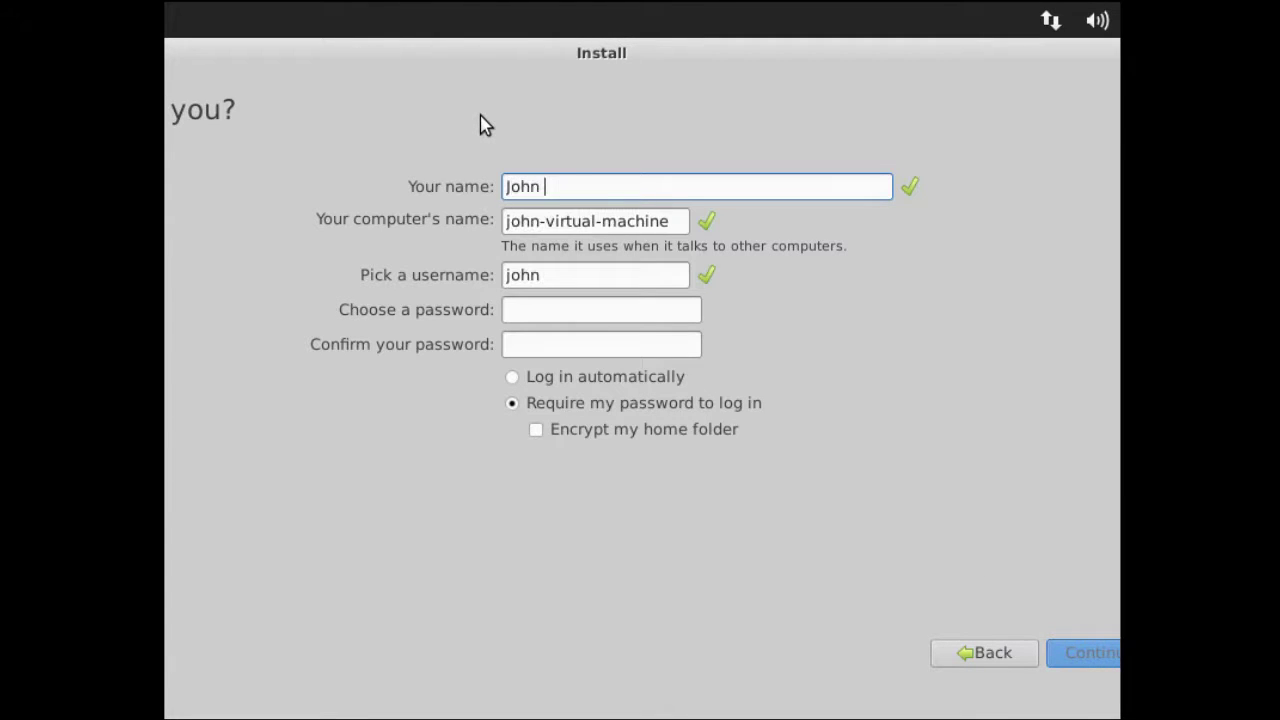
pyautogui.write('Smith')
pyautogui.press('Tab')
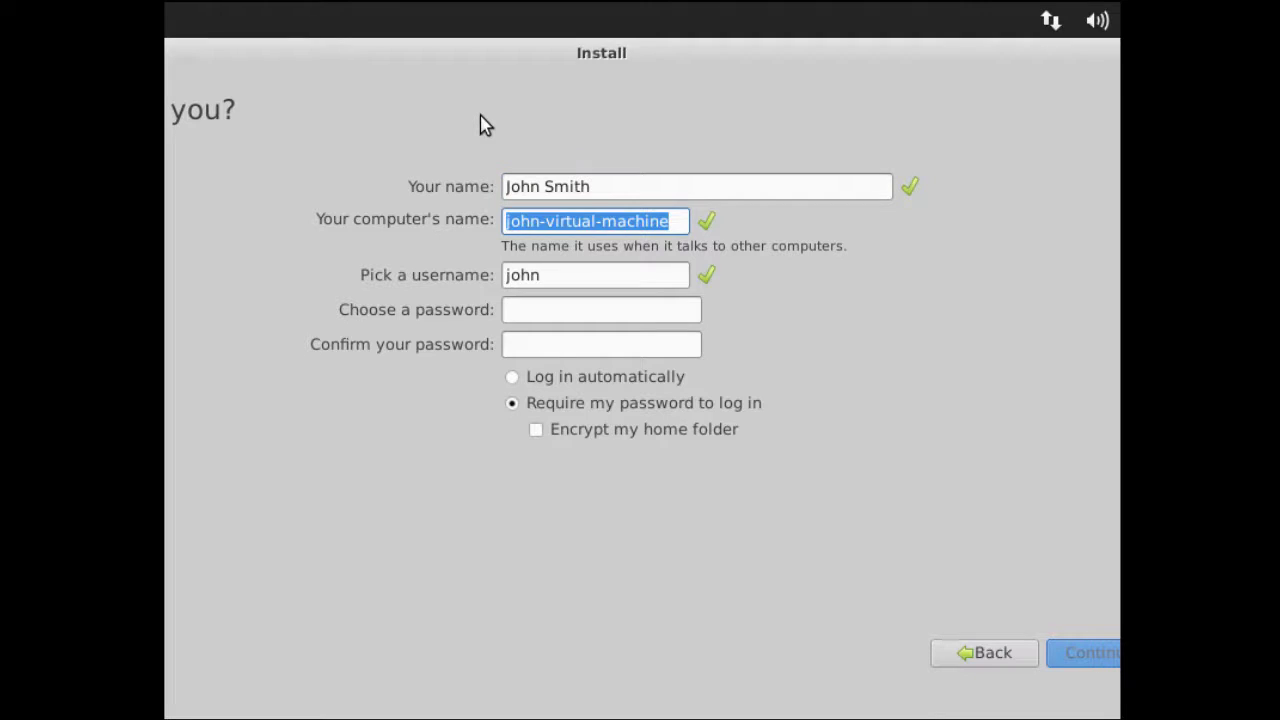
pyautogui.write('ubuntustu')
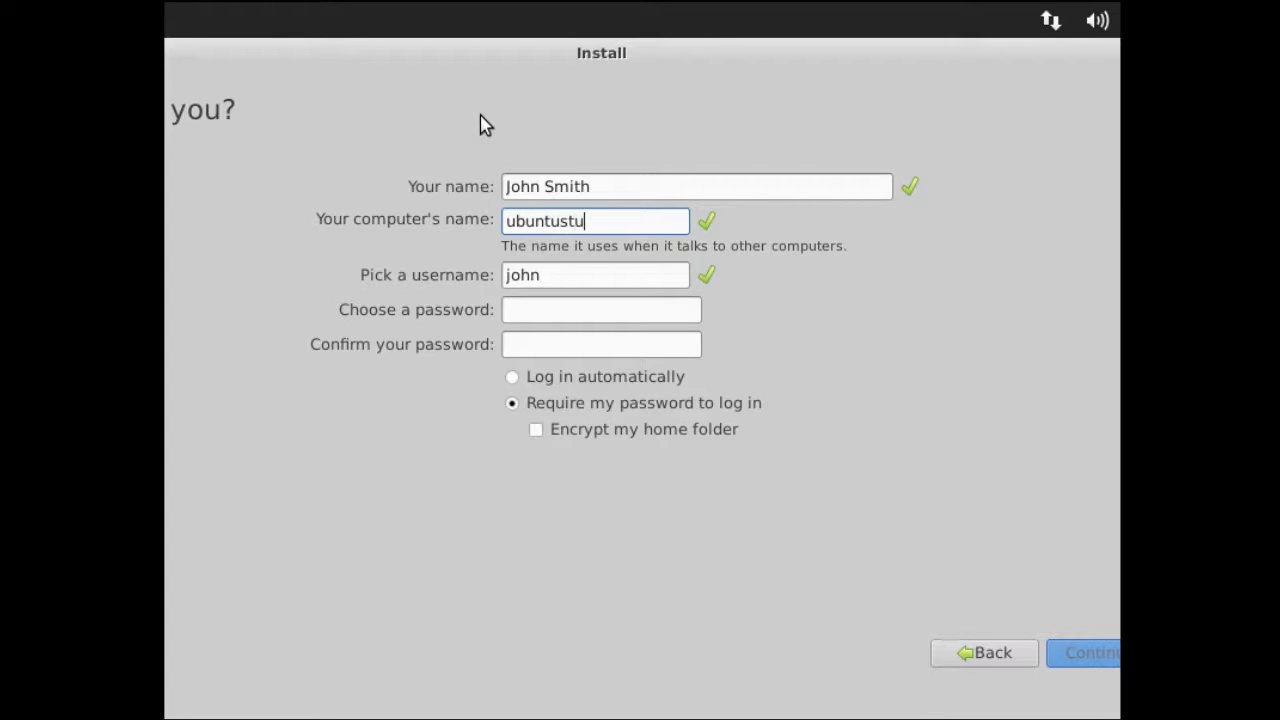
pyautogui.write('dio')
pyautogui.press('Tab')
pyautogui.press('Tab')
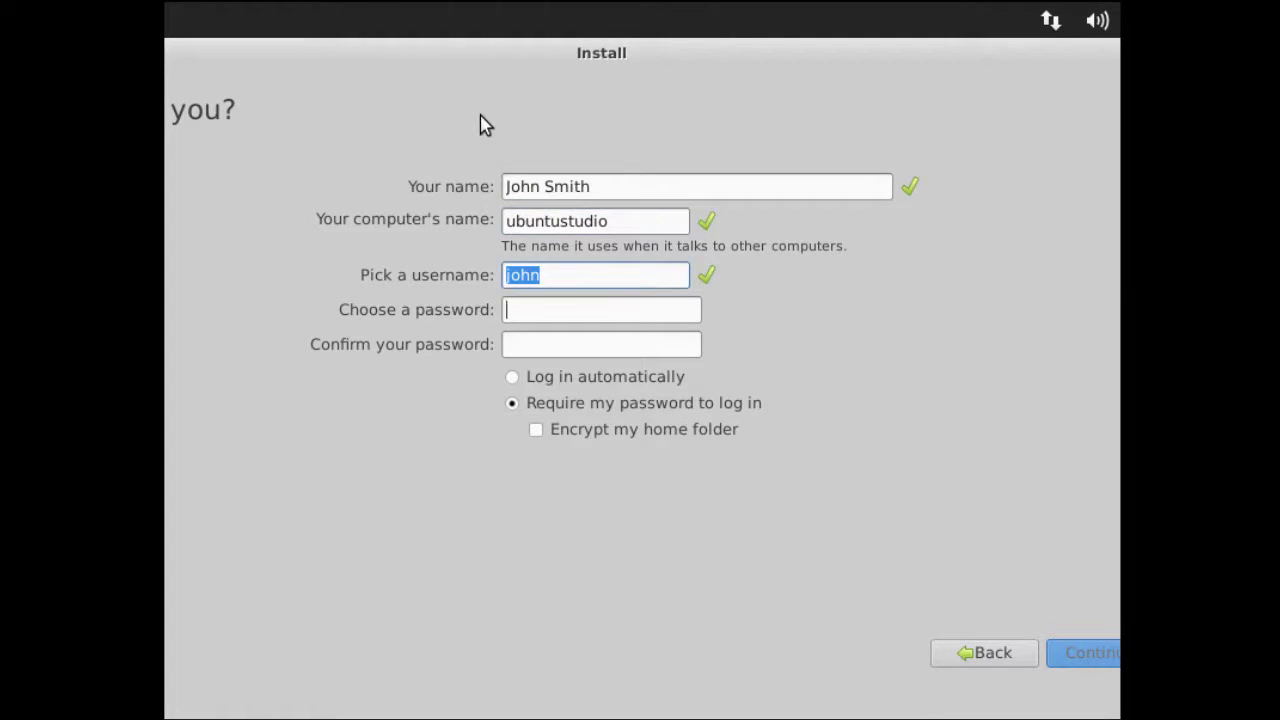
# Step: Enter and confirm the account password, keep the password required for login, and continue the installation
pyautogui.write('******')
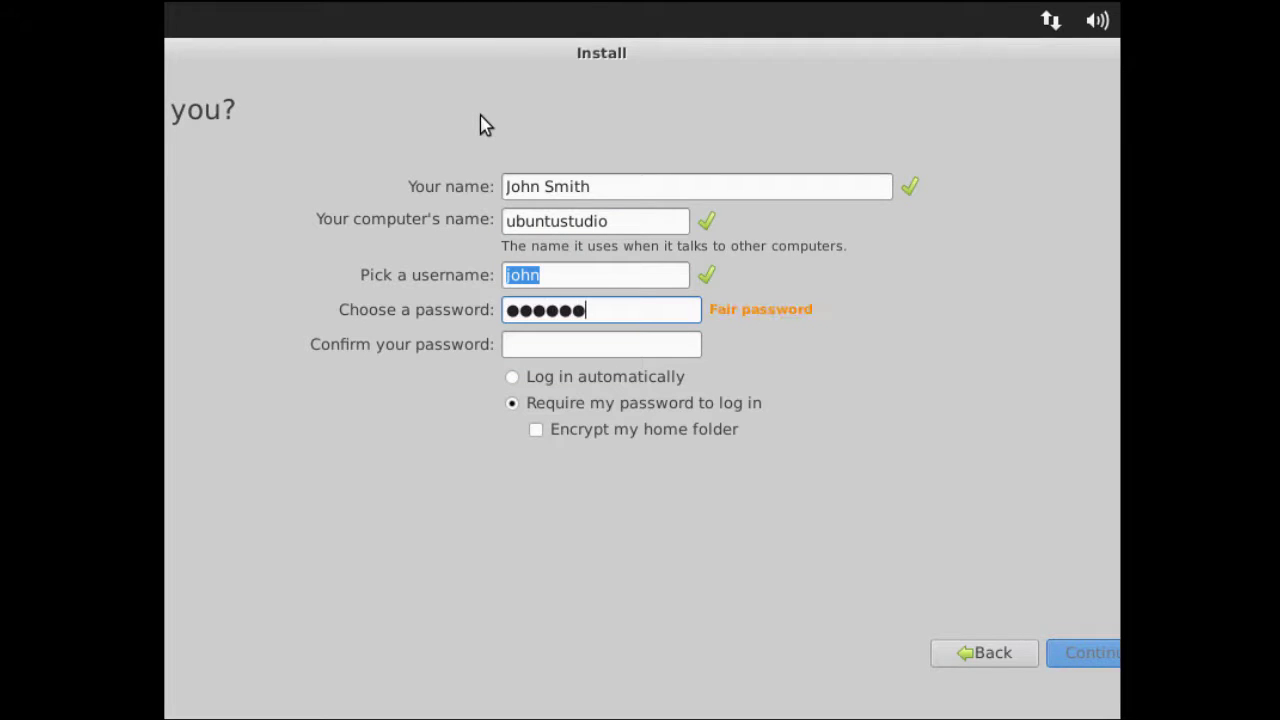
pyautogui.write('****')
pyautogui.press('Tab')
pyautogui.write('●●●●●●●●●●')
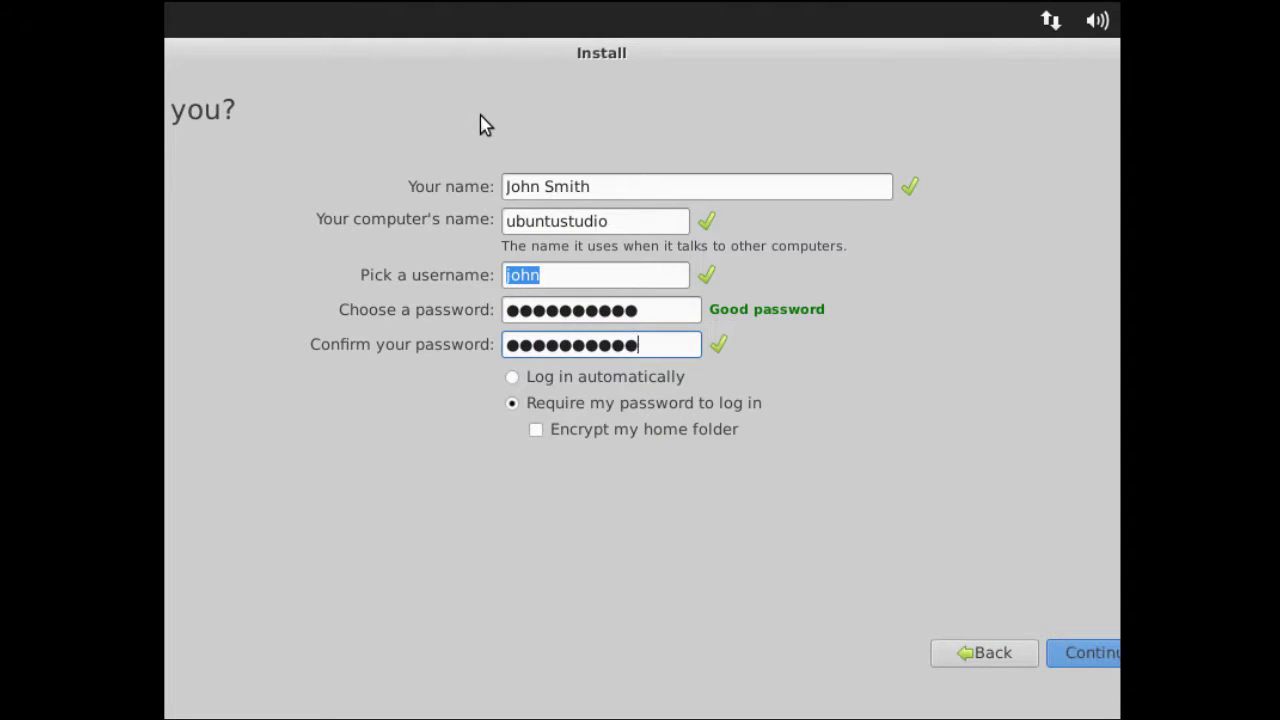
pyautogui.click(1075, 652)
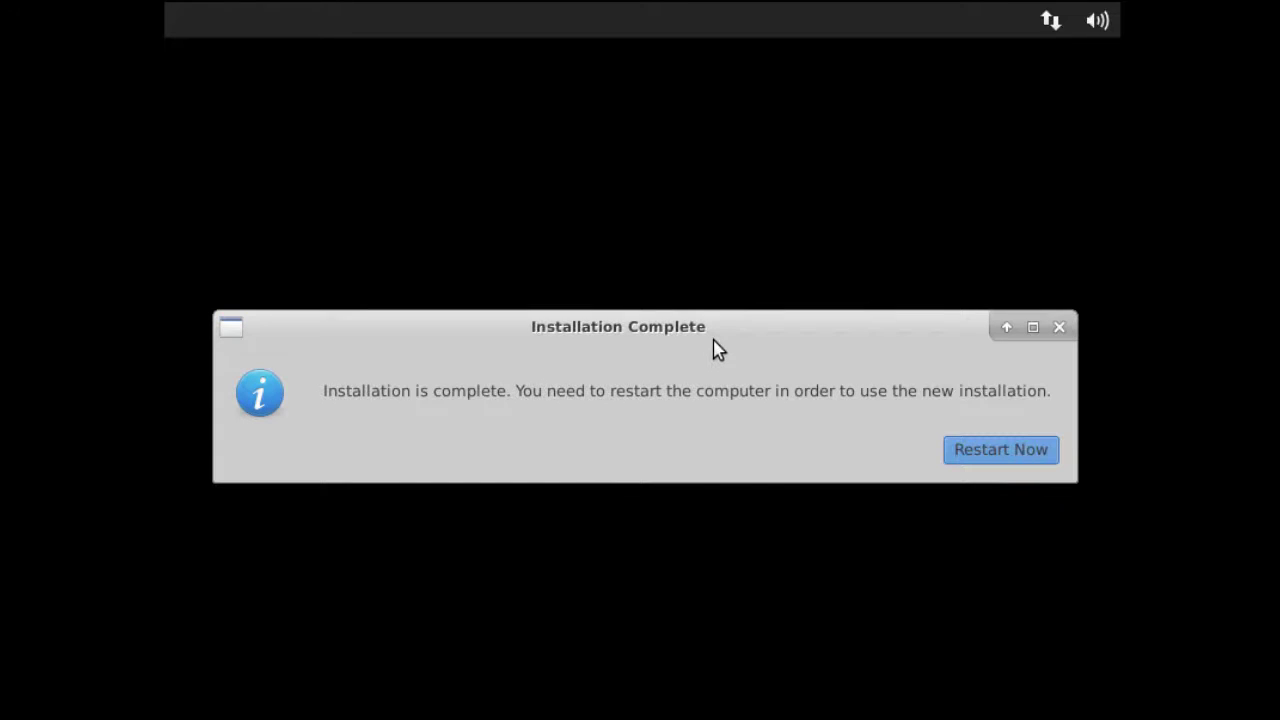
# Step: Restart into the new Ubuntu Studio installation and log in with the account password
pyautogui.click(977, 450)
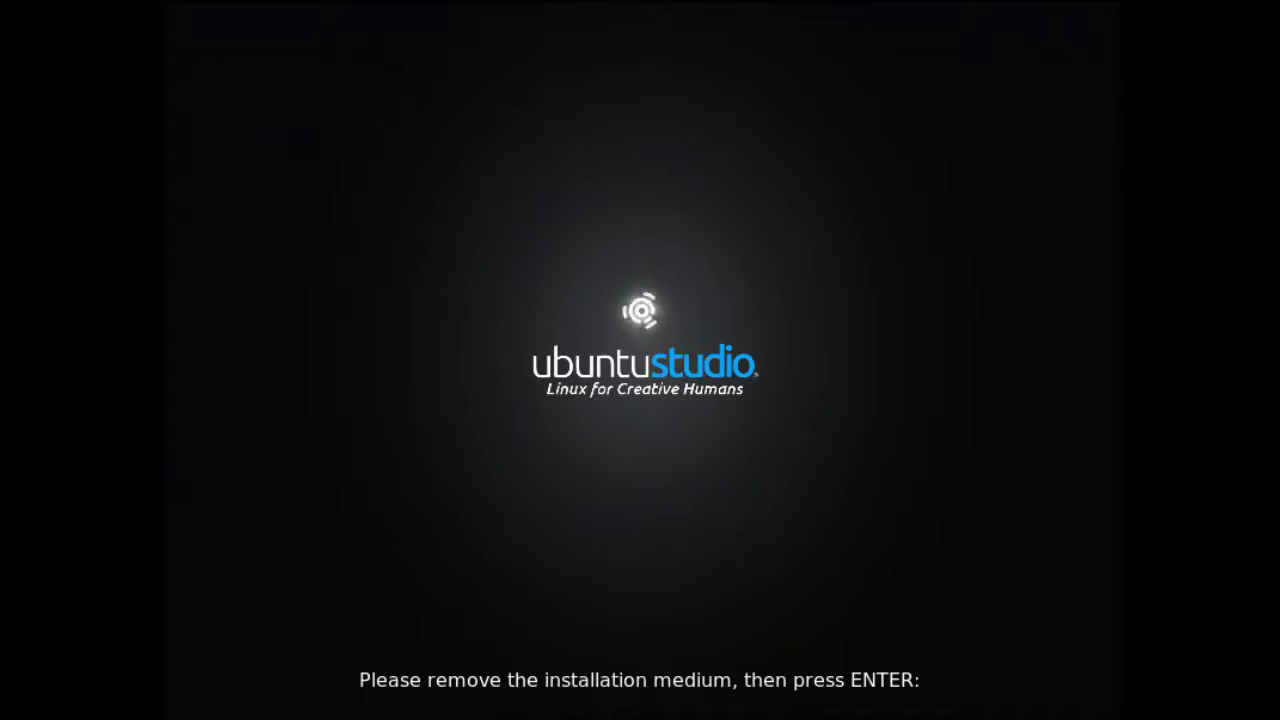
pyautogui.press('Return')
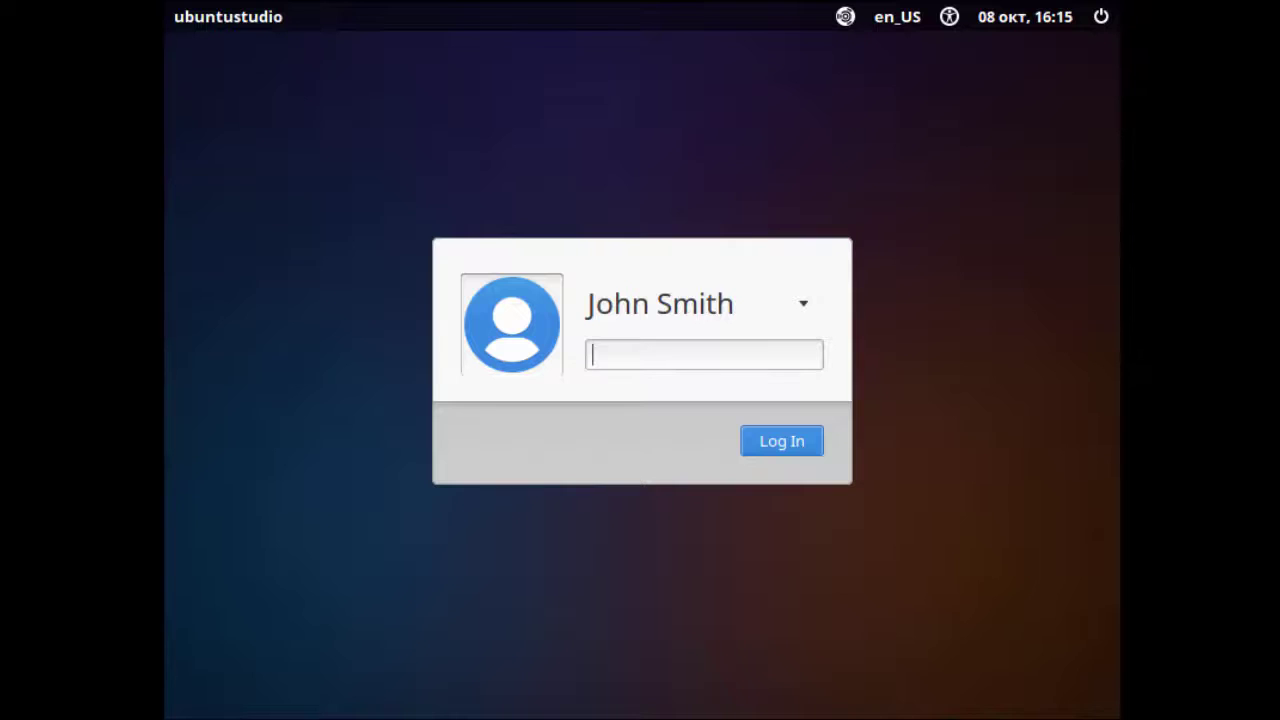
pyautogui.write('••••••••••')
pyautogui.click(800, 444)
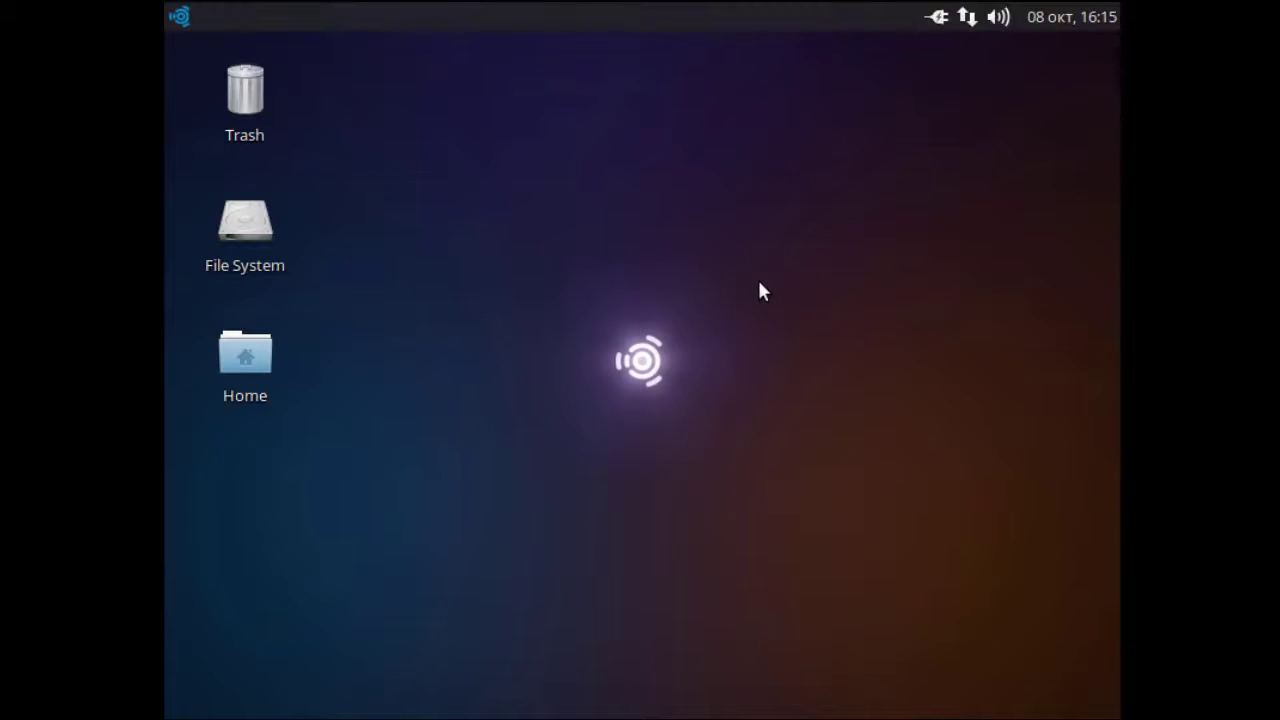
# Step: Examine the application categories on the new desktop and the guest display fitting options of VMware Workstation
pyautogui.click(176, 18)
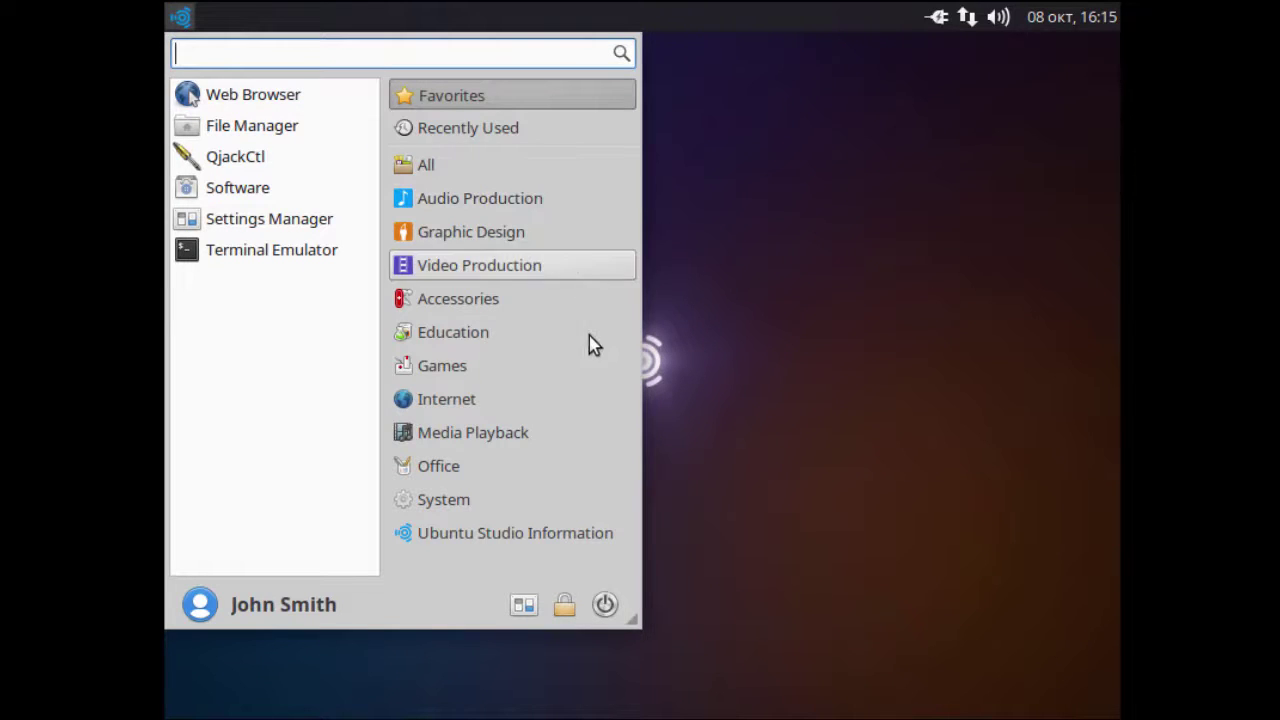
pyautogui.click(760, 371)
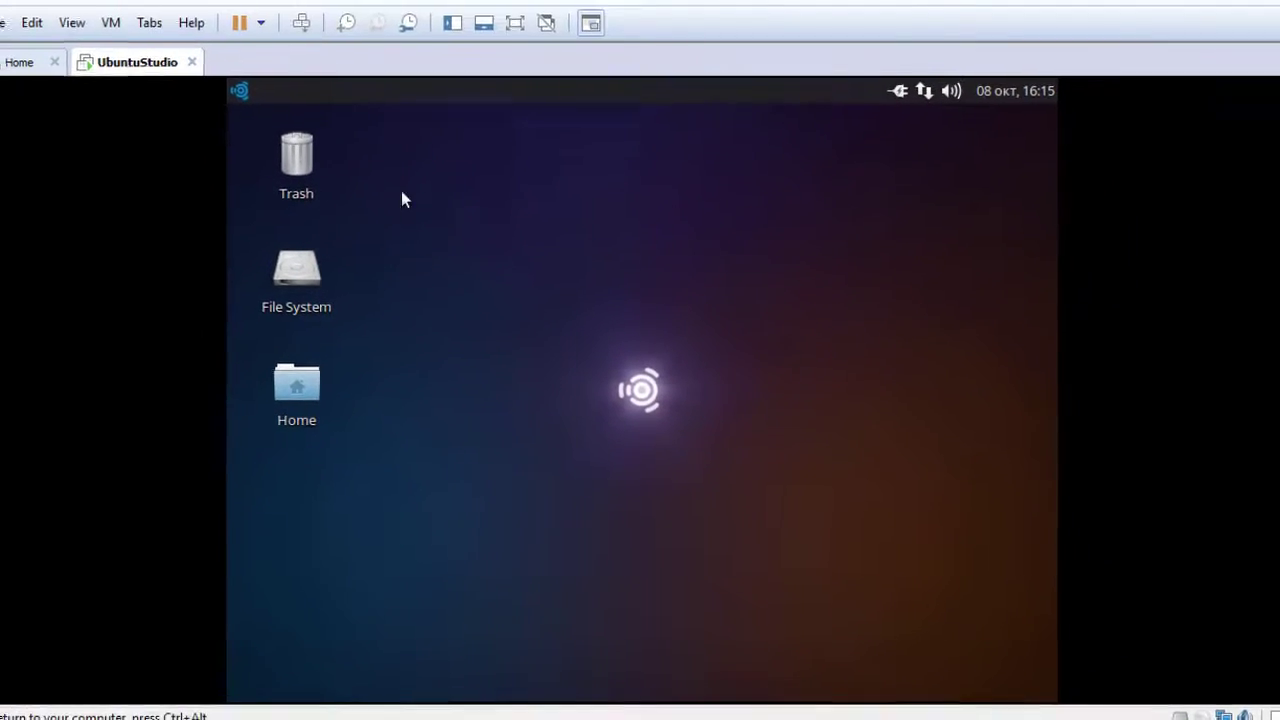
pyautogui.click(71, 22)
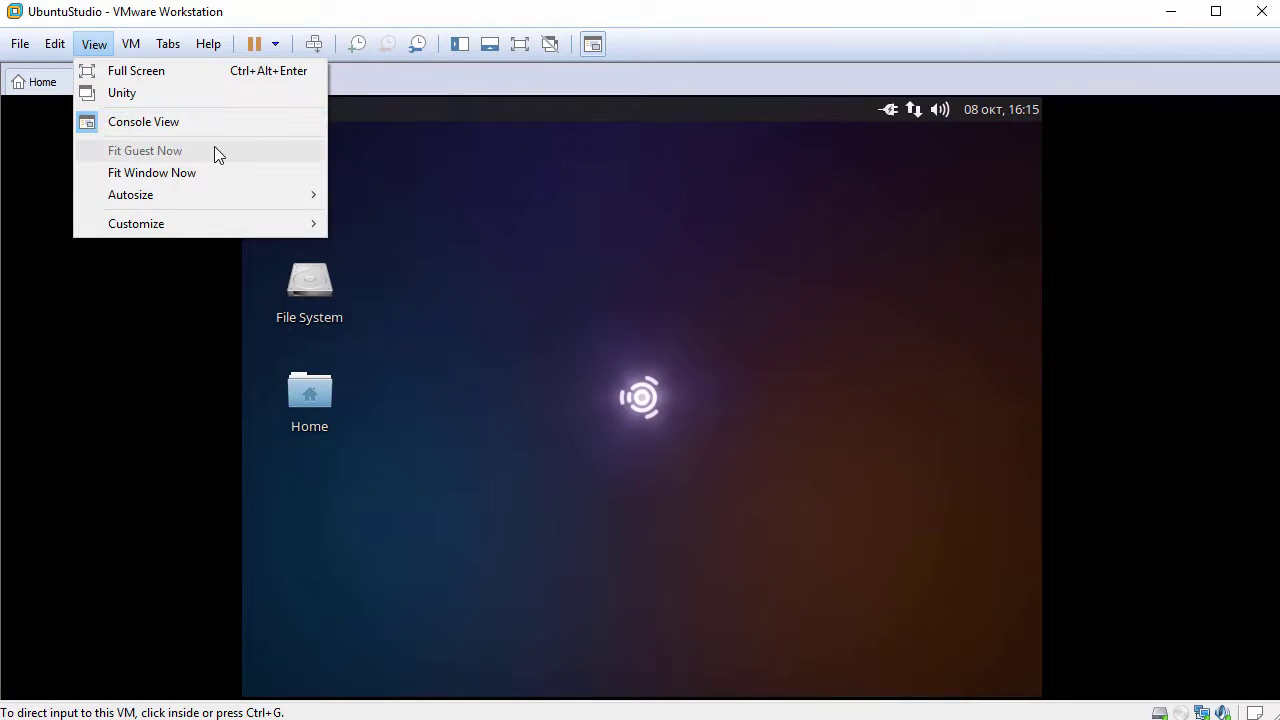
pyautogui.click(503, 224)
# Step: Open a terminal at the desktop folder and set the terminal font size to 12 in its preferences
pyautogui.rightClick(505, 220)
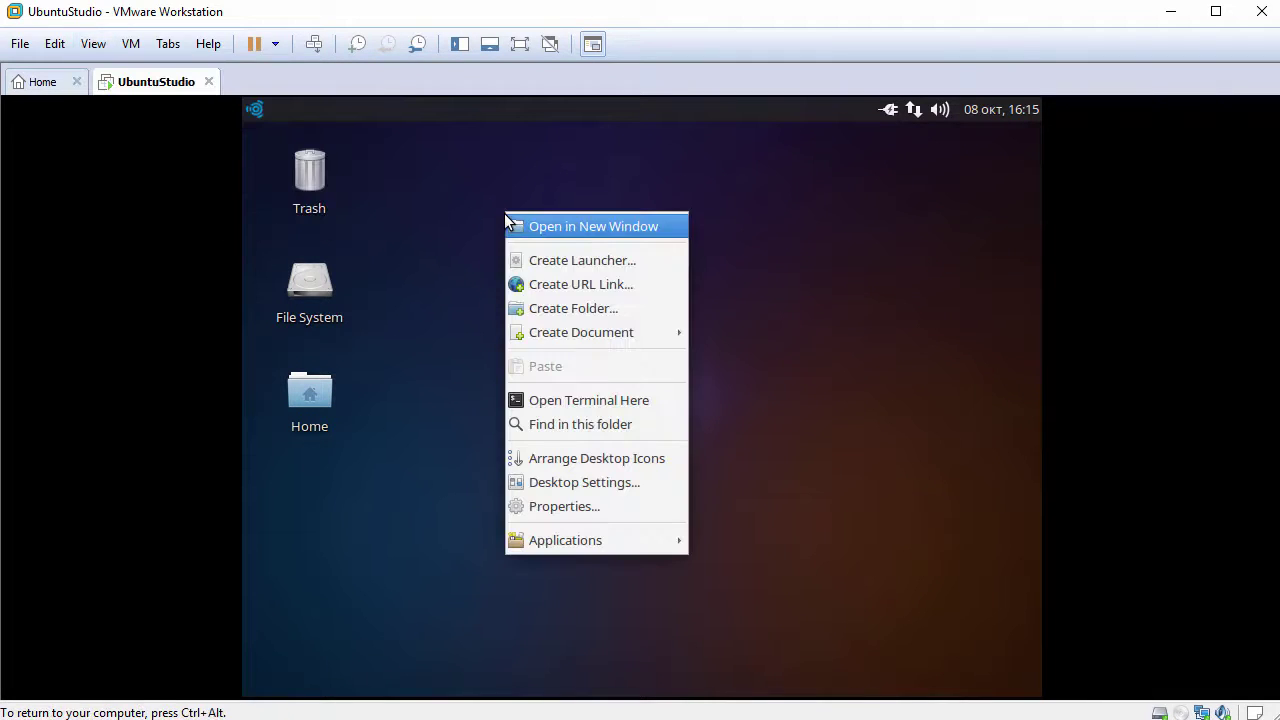
pyautogui.click(566, 400)
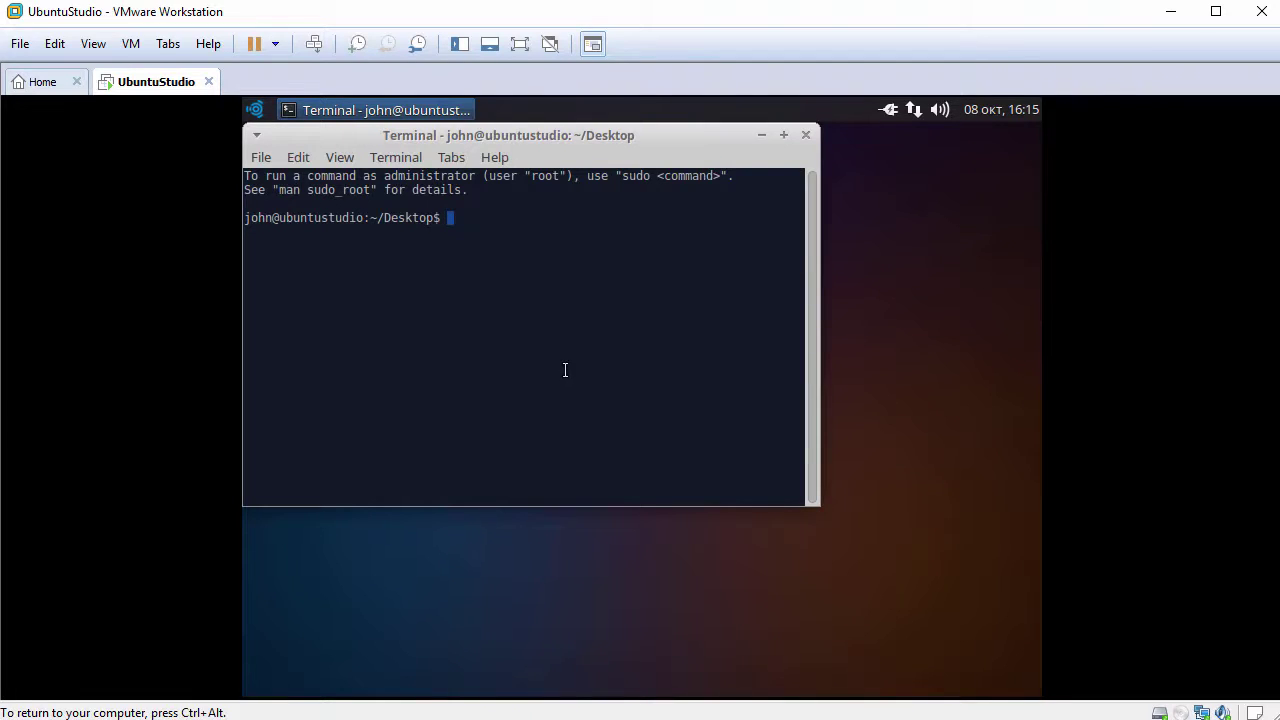
pyautogui.click(304, 161)
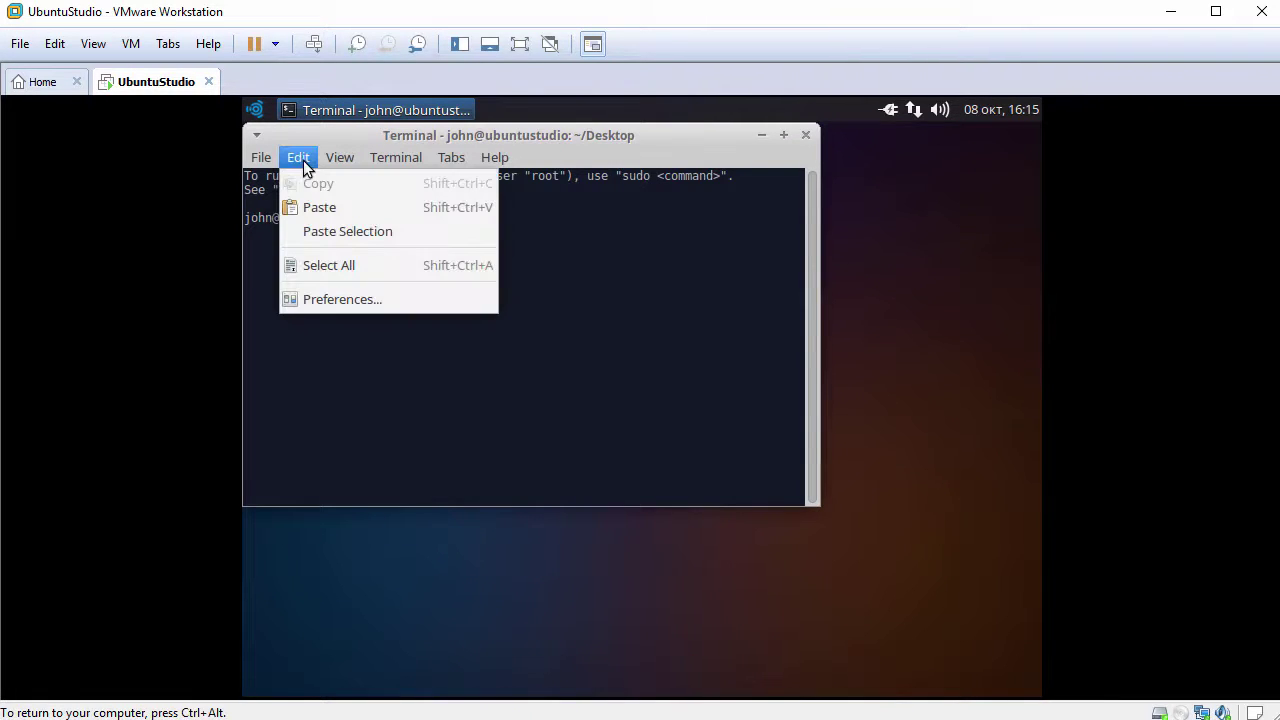
pyautogui.click(331, 299)
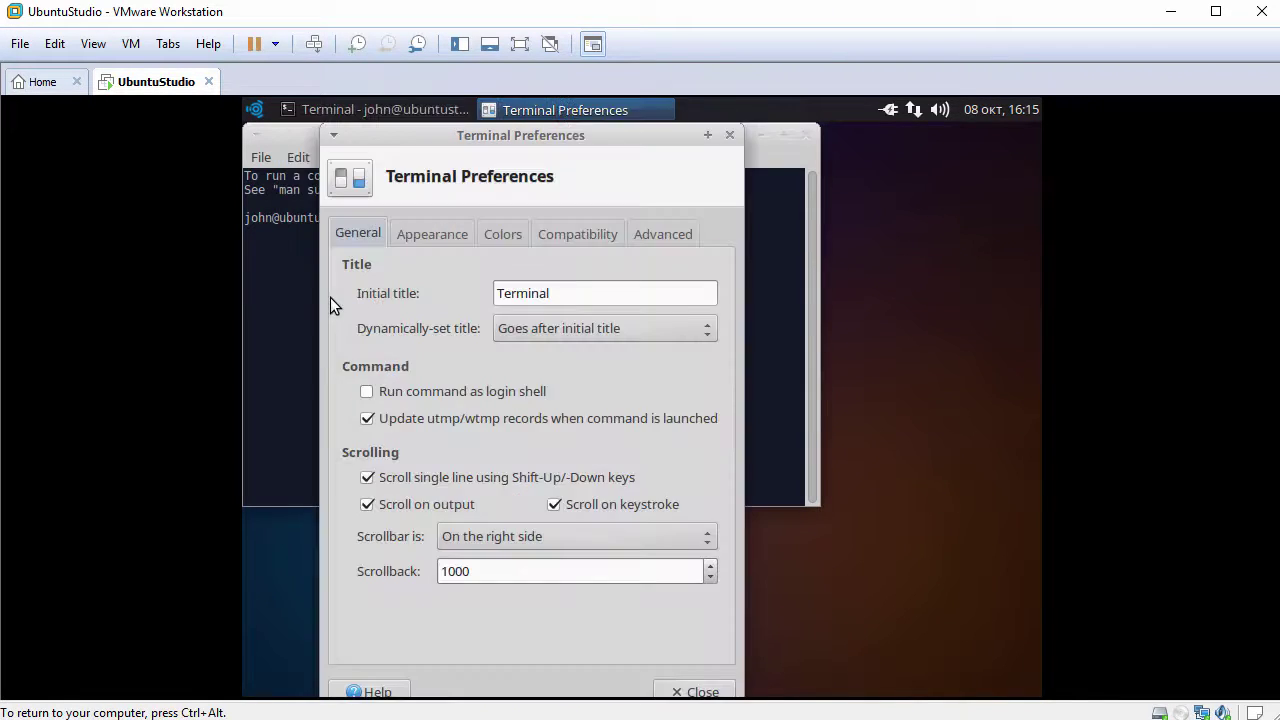
pyautogui.click(430, 236)
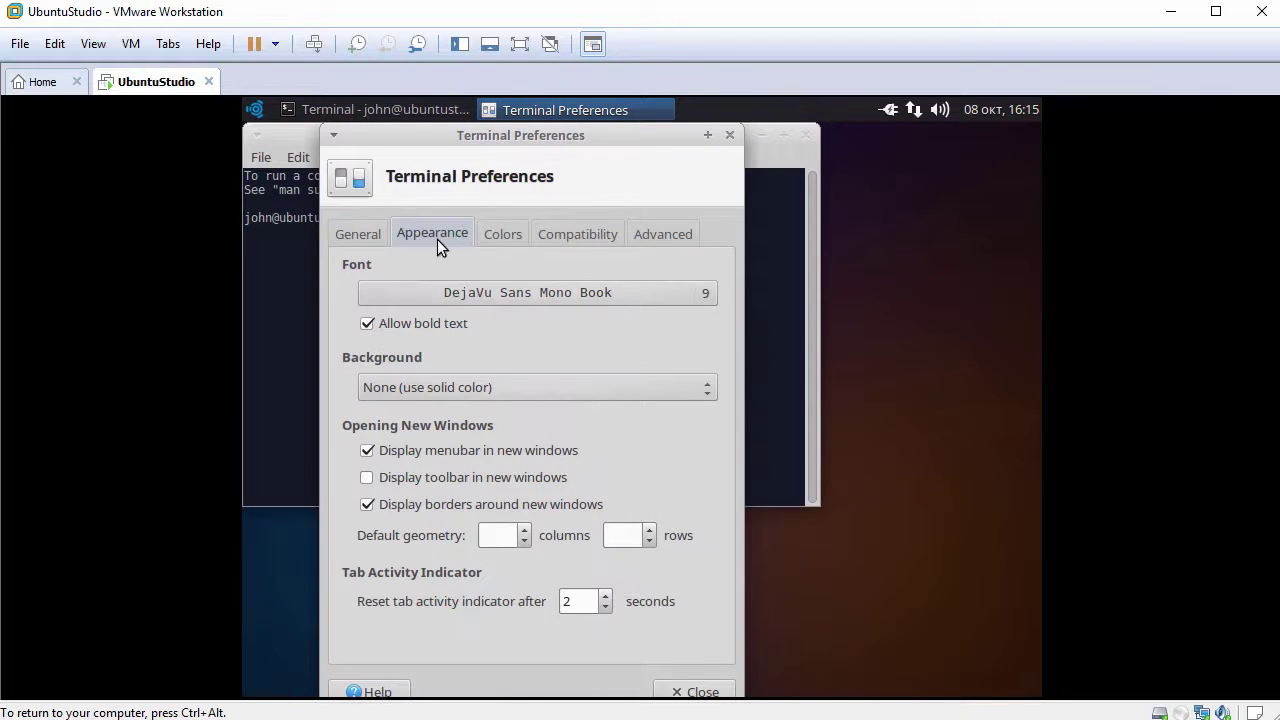
pyautogui.click(564, 289)
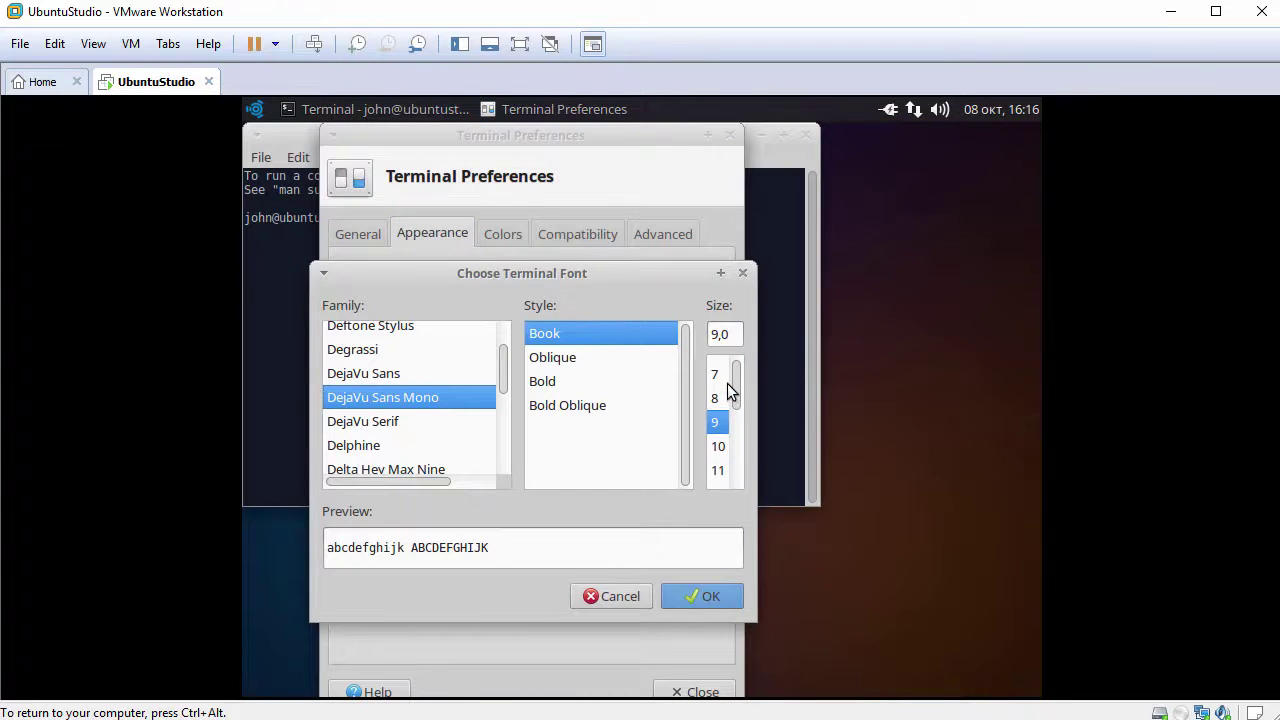
pyautogui.scroll(-1, 736, 398)
pyautogui.click(720, 434)
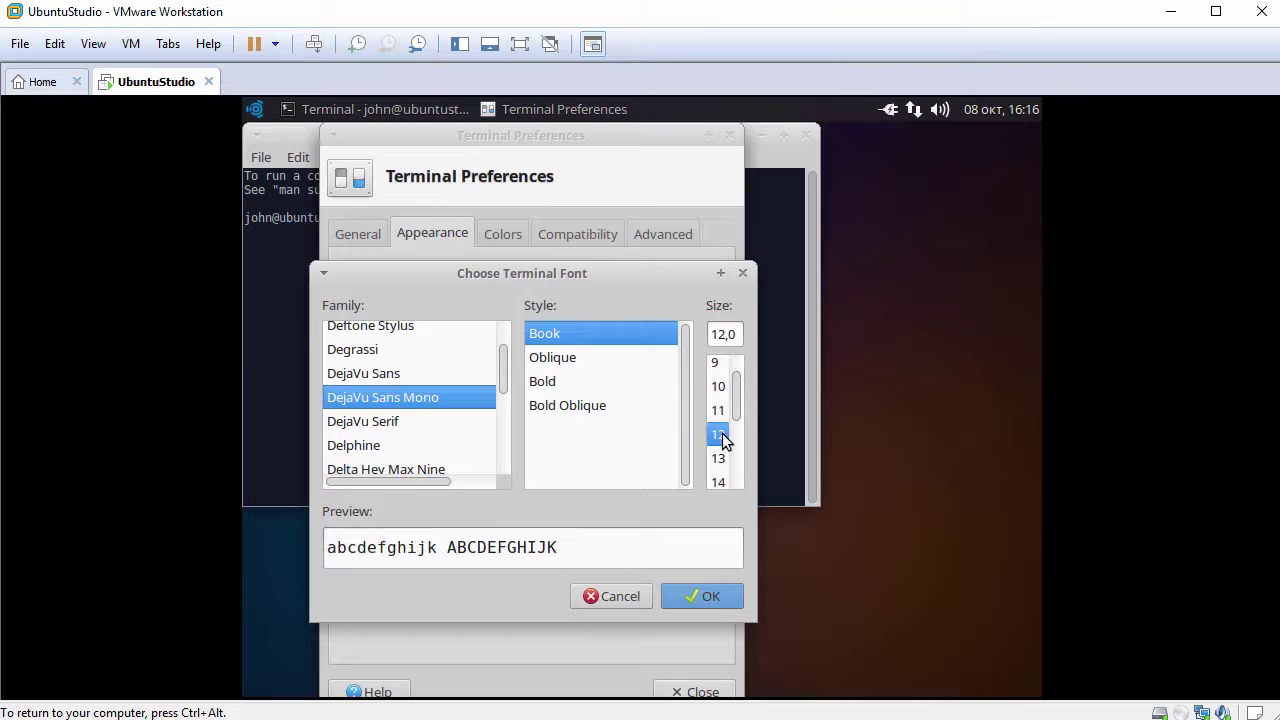
pyautogui.click(706, 590)
pyautogui.click(696, 690)
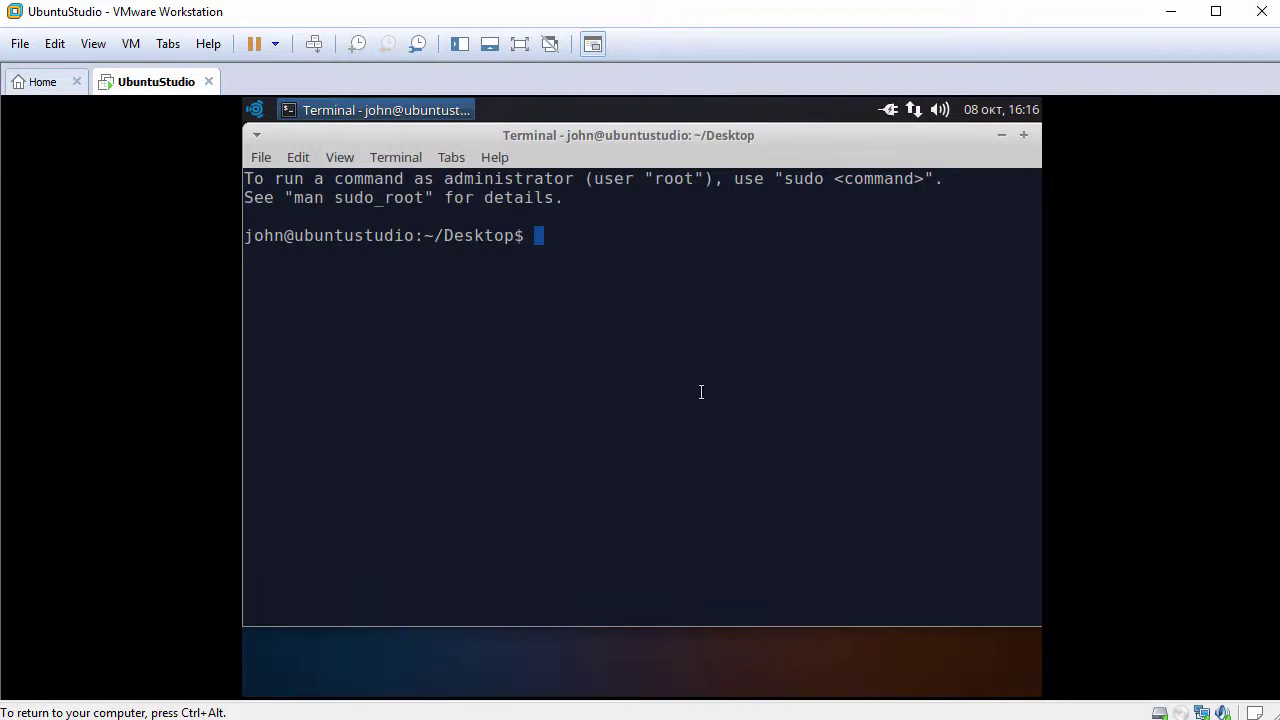
# Step: Change to the home directory with cd and check the current account with whoami
pyautogui.write('cd')
pyautogui.press('Return')
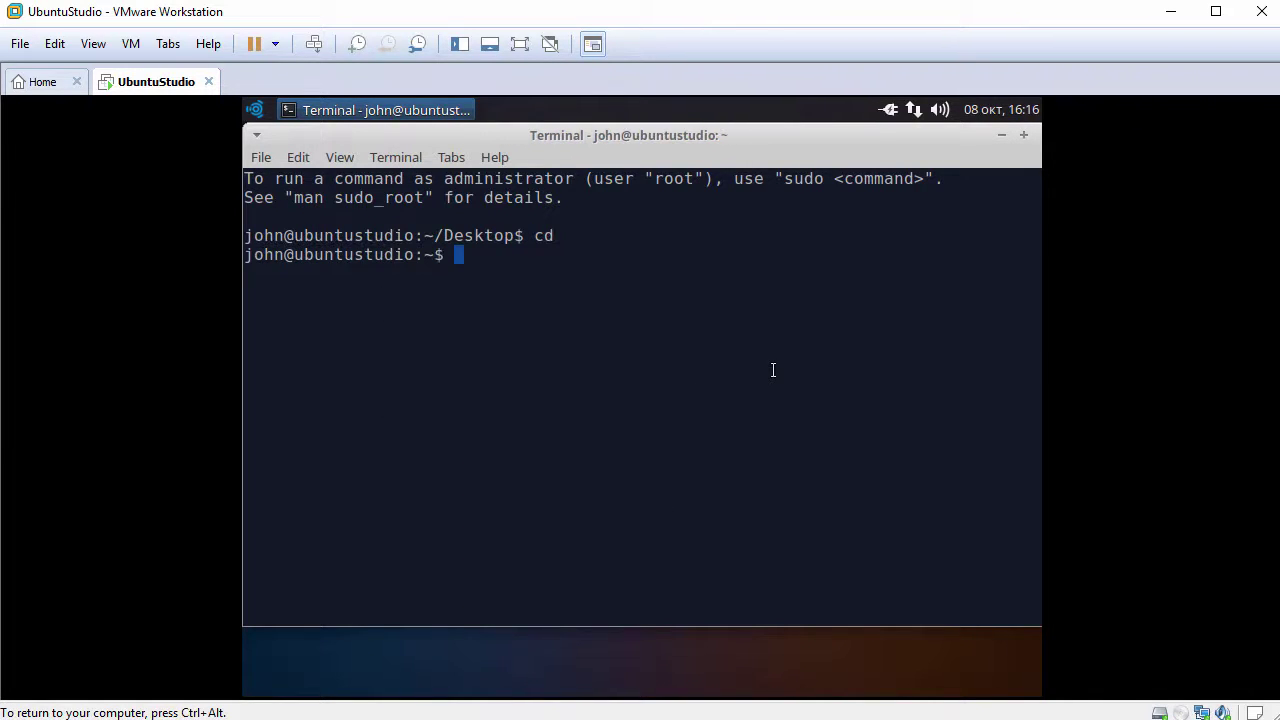
pyautogui.write('whoam')
pyautogui.write('i')
pyautogui.press('Return')
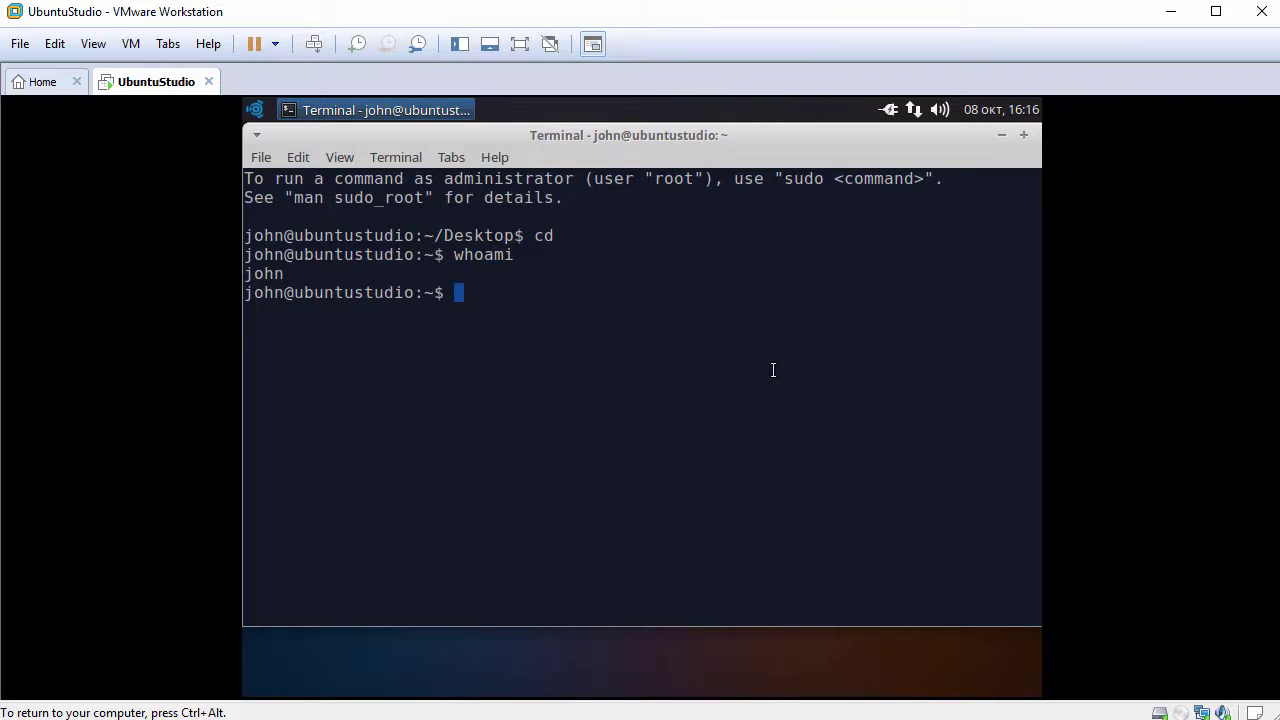
# Step: Start a root shell with sudo bash, entering the account password
pyautogui.write('sudo bash')
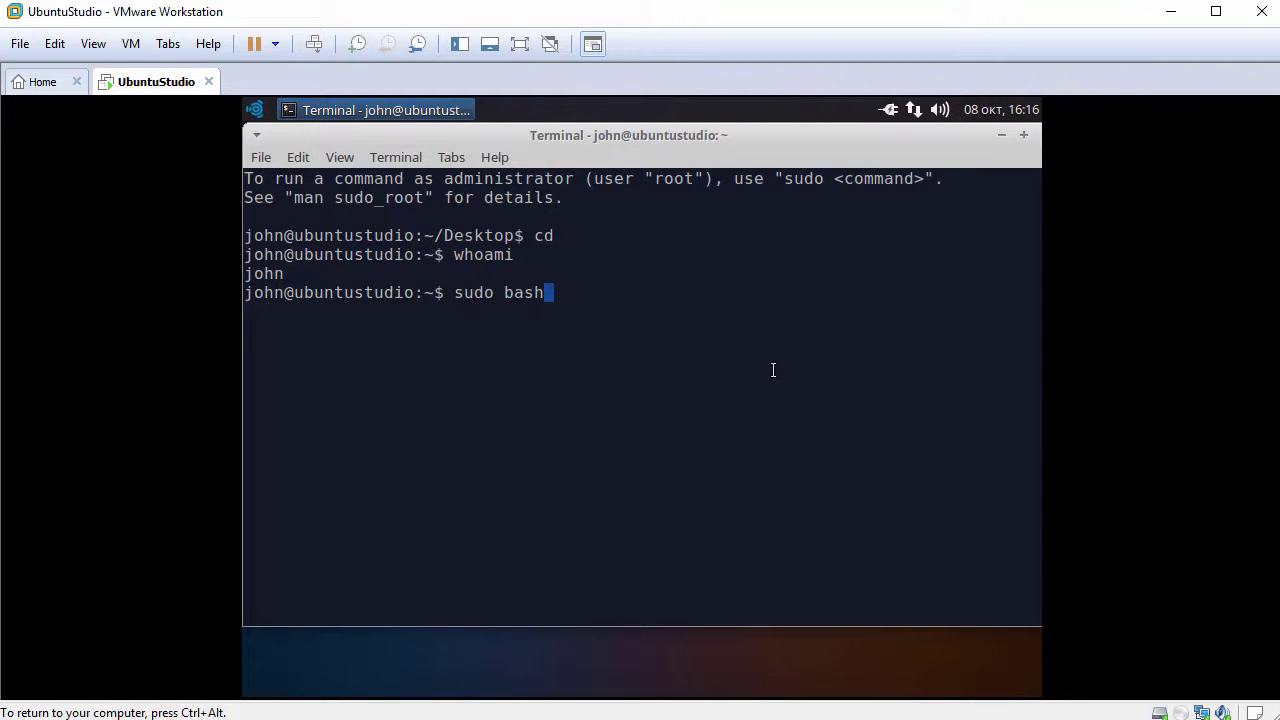
pyautogui.press('Return')
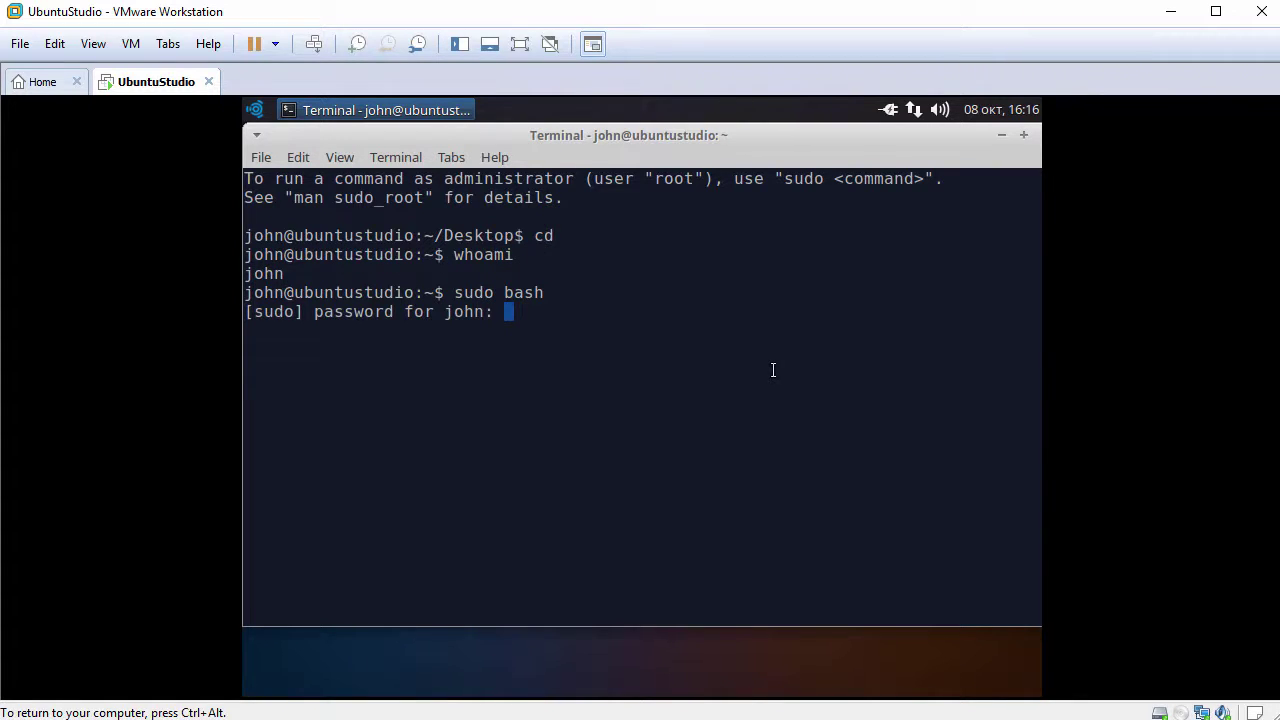
pyautogui.press('Return')
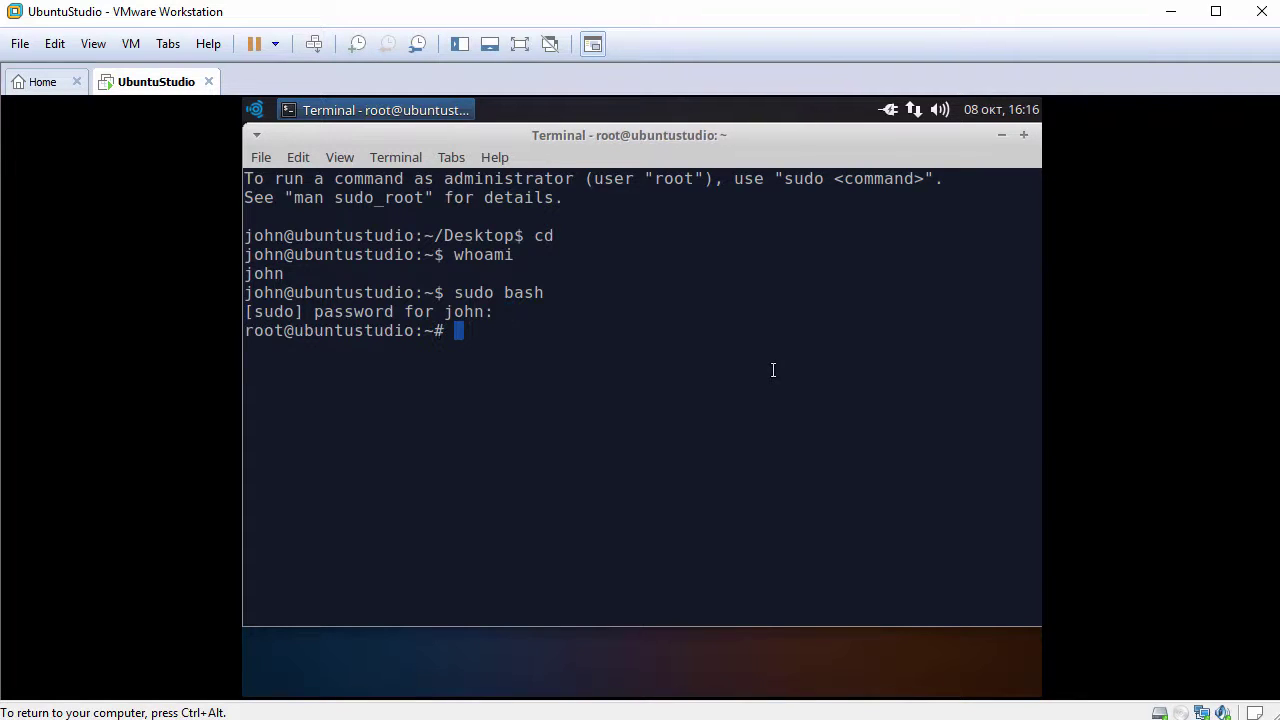
pyautogui.press('Return')
pyautogui.write('ping ')
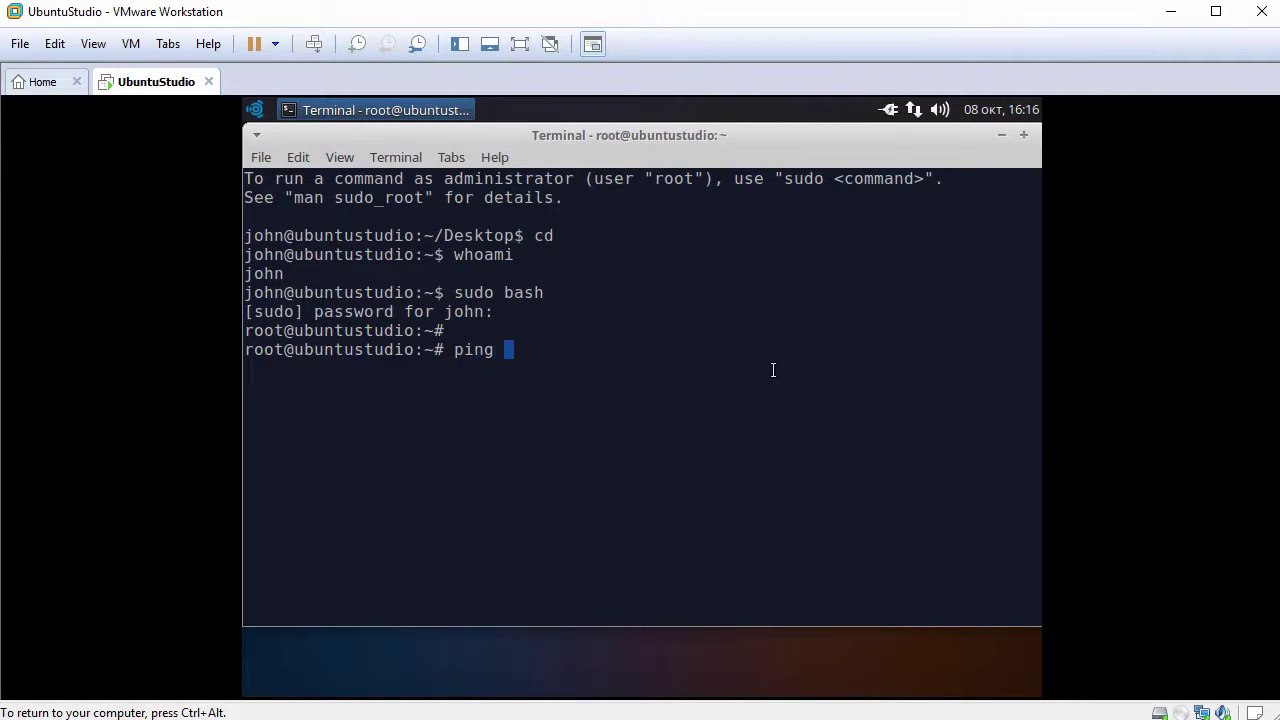
pyautogui.write('-c 3 www.google.com')
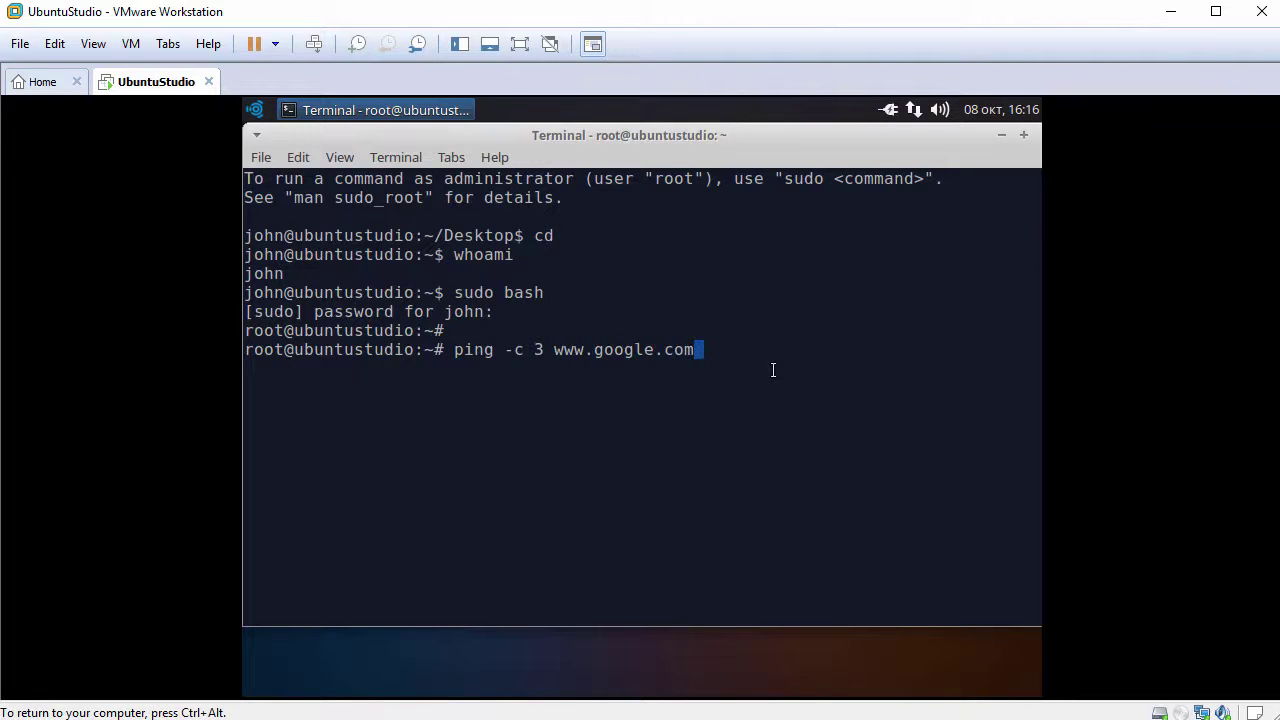
pyautogui.press('Return')
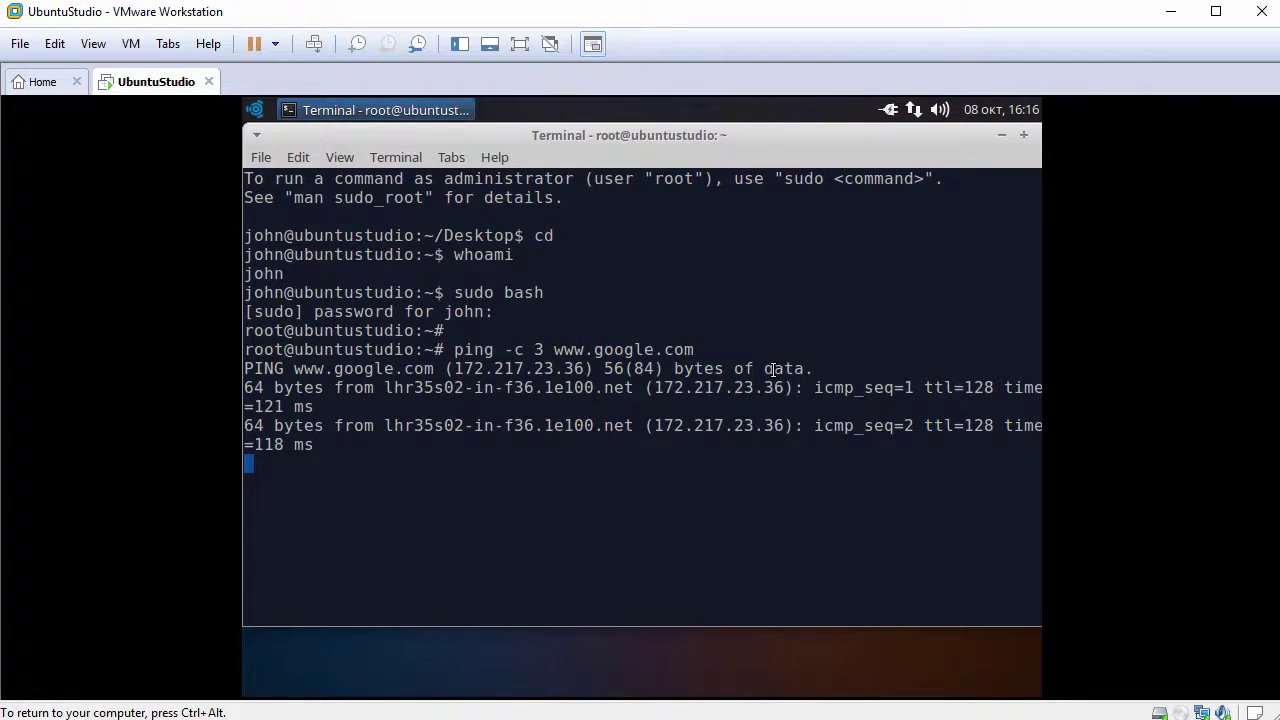
pyautogui.write('clear')
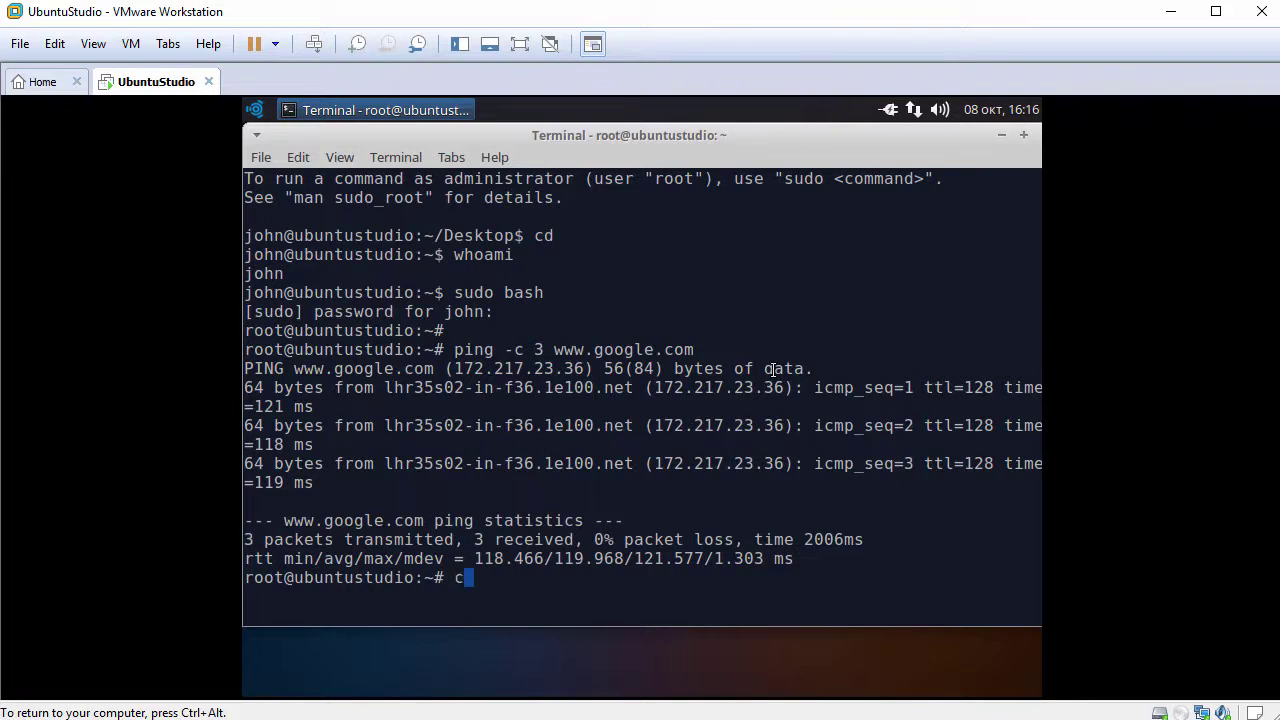
pyautogui.press('Return')
pyautogui.press('Return')
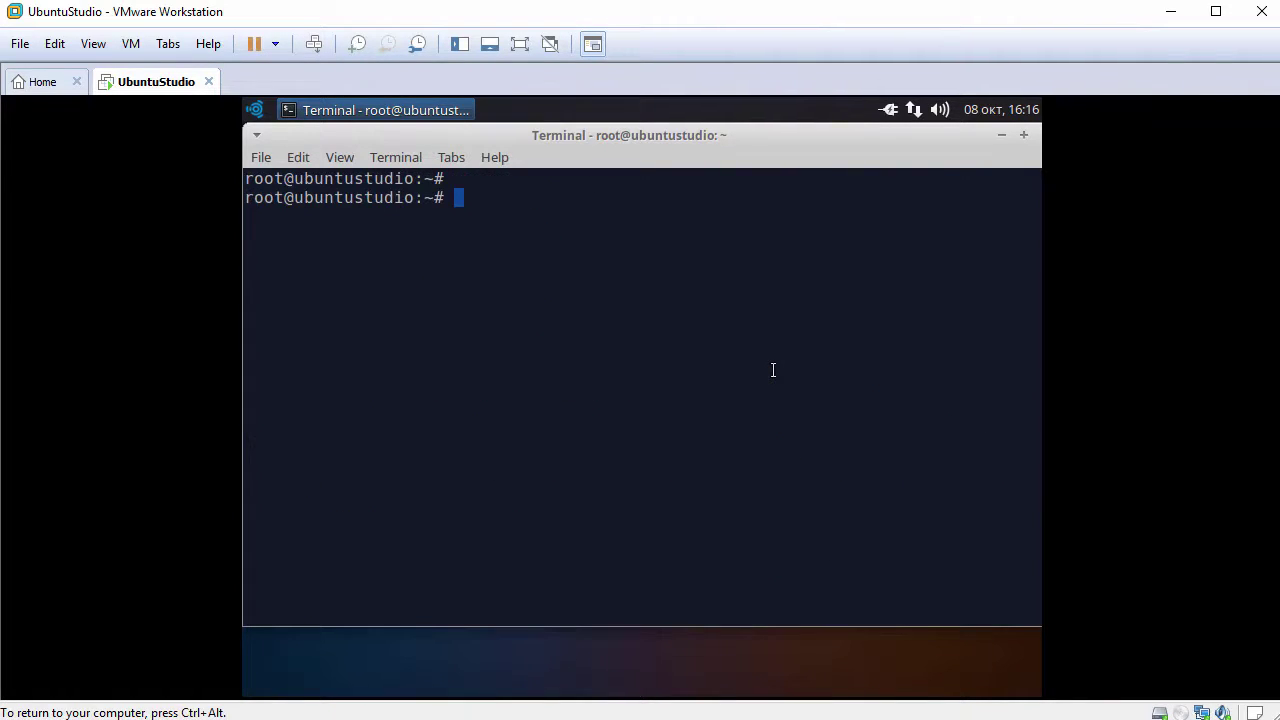
# Step: Refresh the package lists with apt-get update
pyautogui.write('apt-get update')
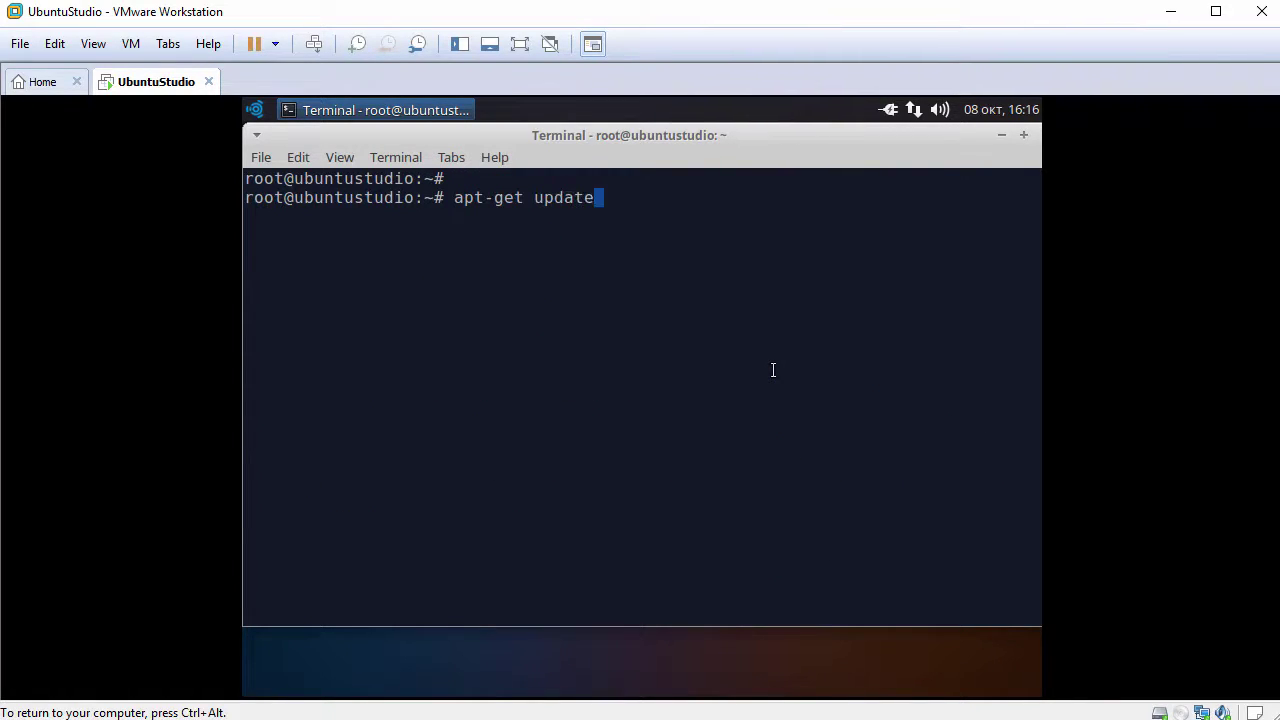
pyautogui.press('Return')
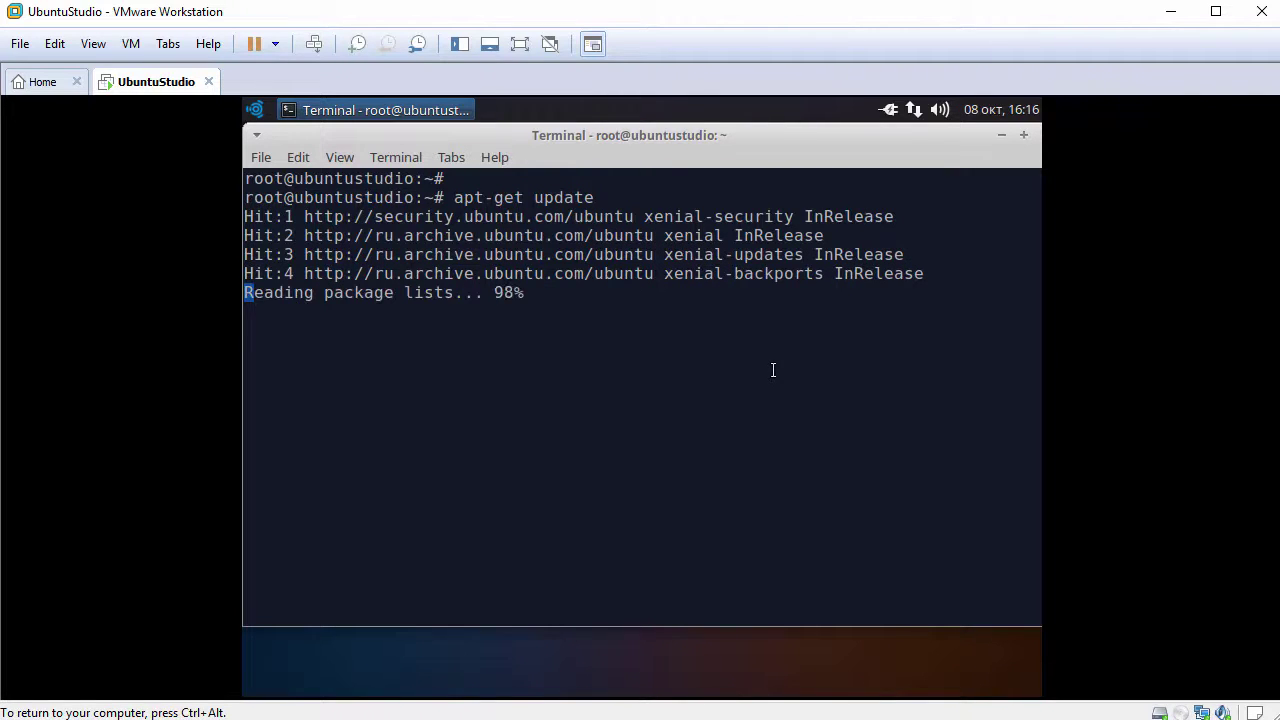
pyautogui.press('Return')
# Step: Install the VMware guest tools with apt-get install open-vm-tools-desktop -y
pyautogui.write('ap')
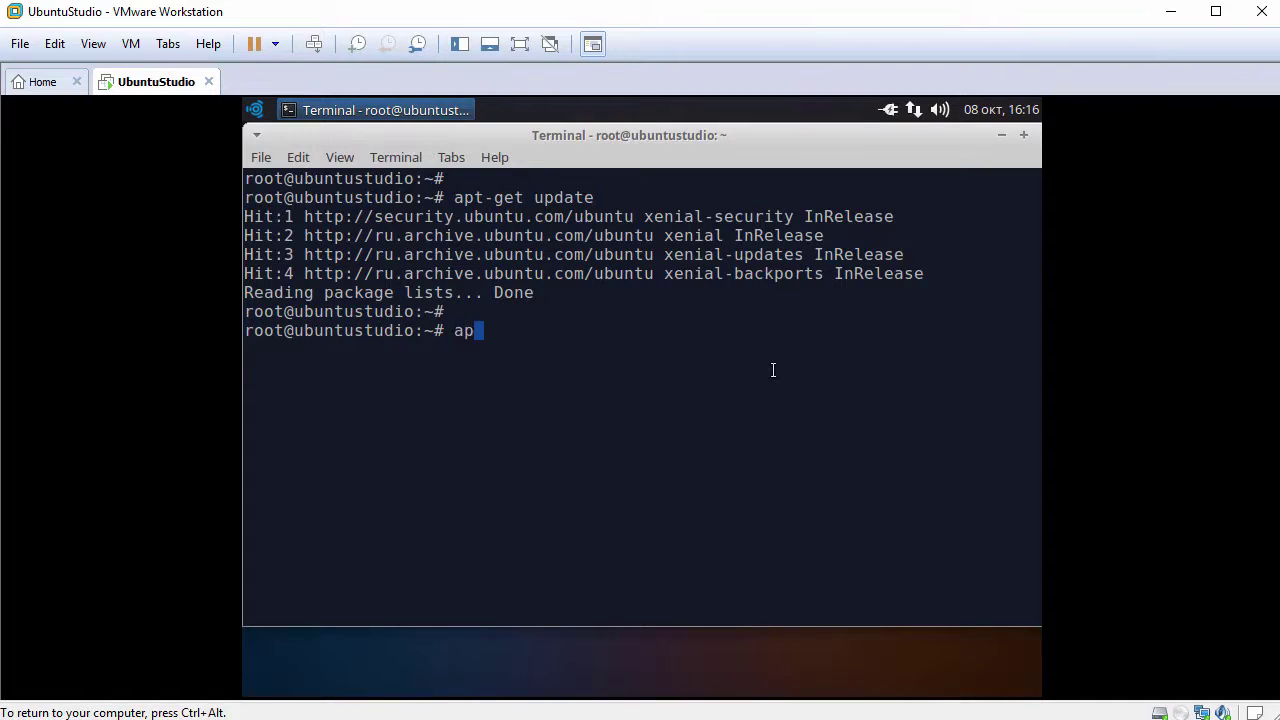
pyautogui.write('t-get install ')
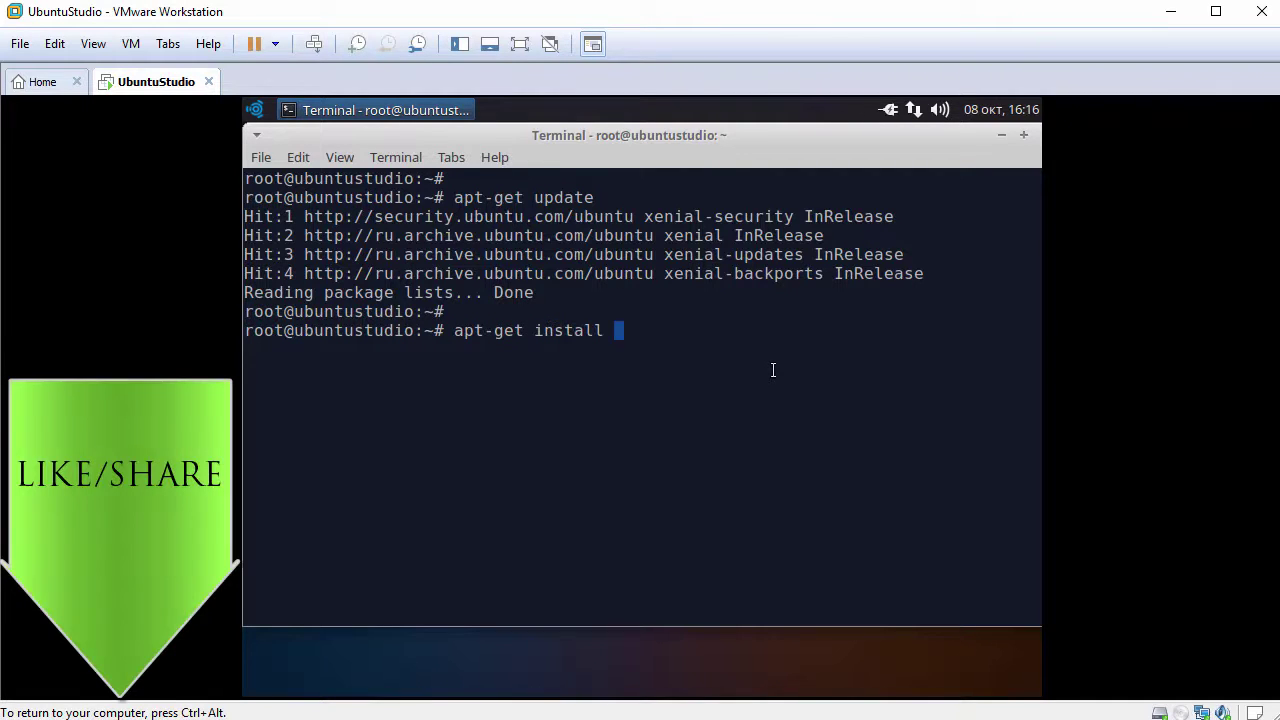
pyautogui.write('open-vm-tools')
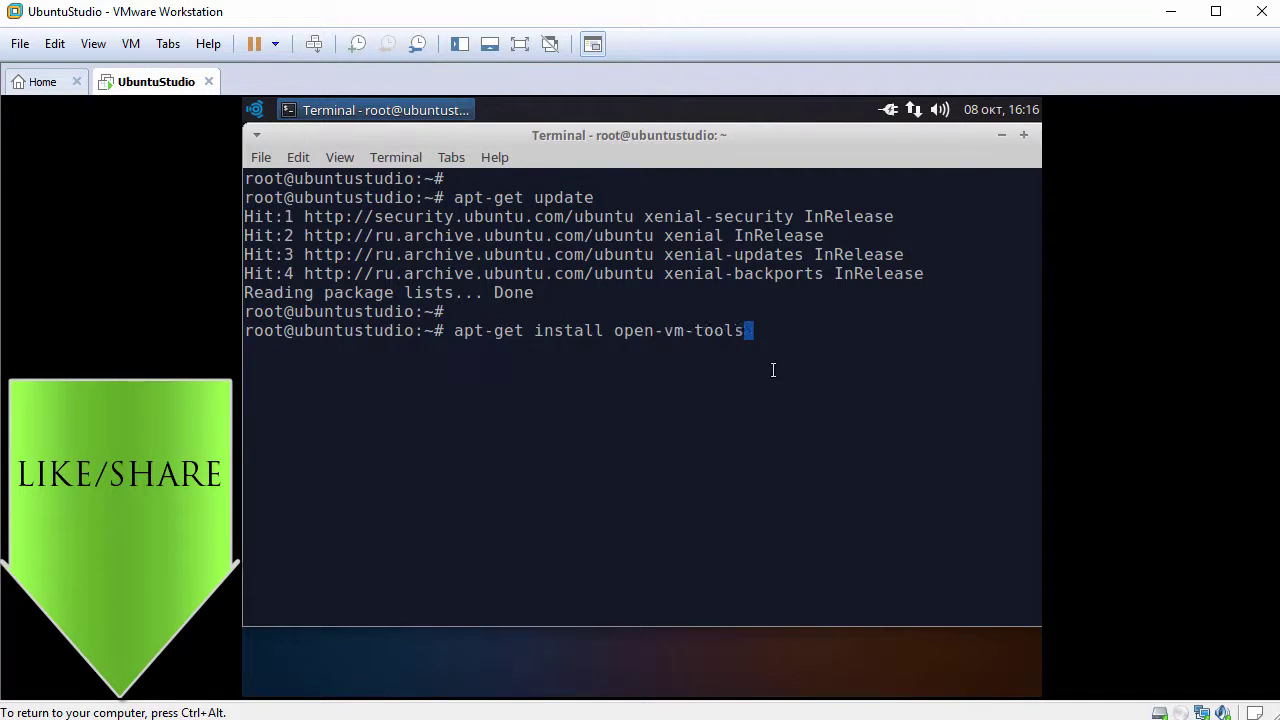
pyautogui.write('-desktop -y')
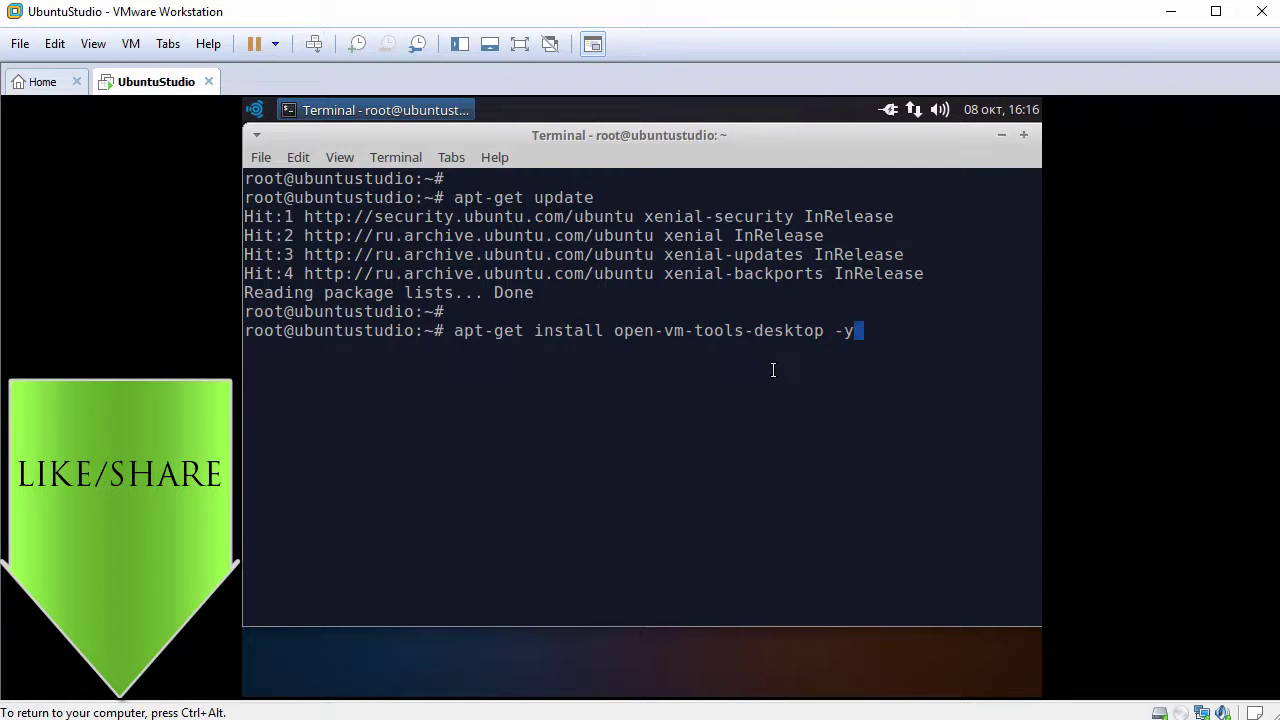
pyautogui.press('Return')
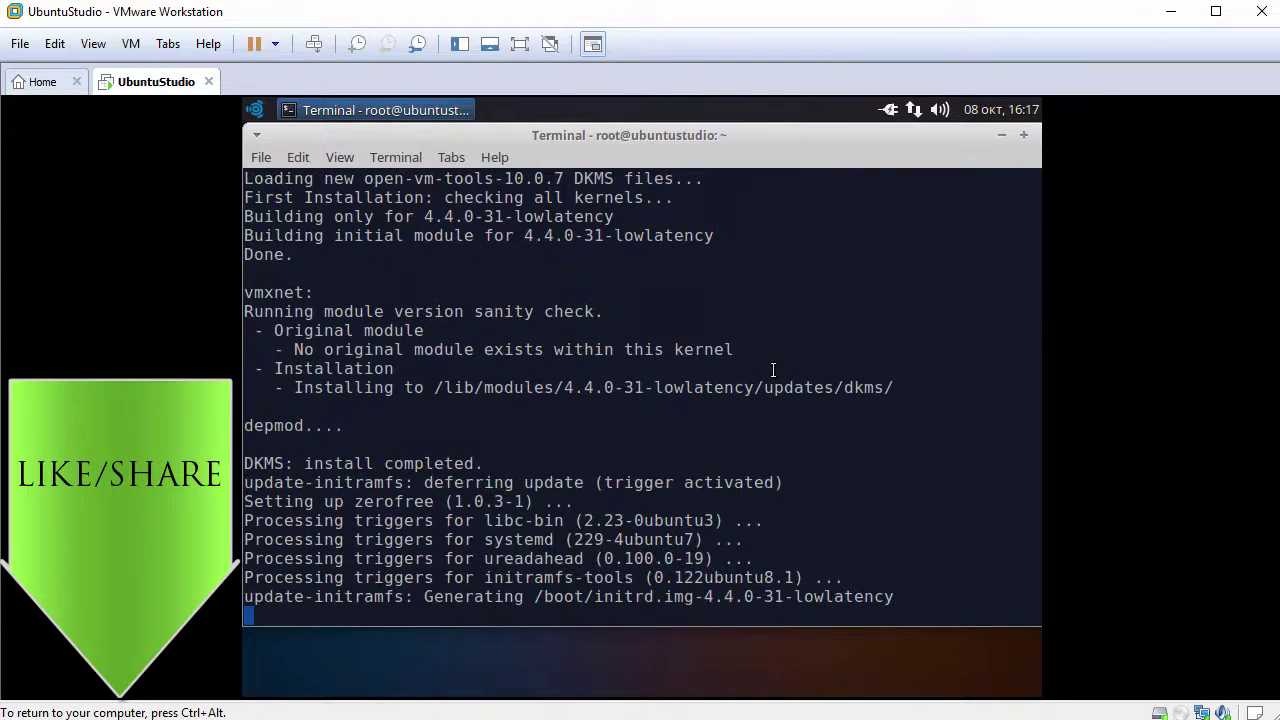
pyautogui.press('Return')
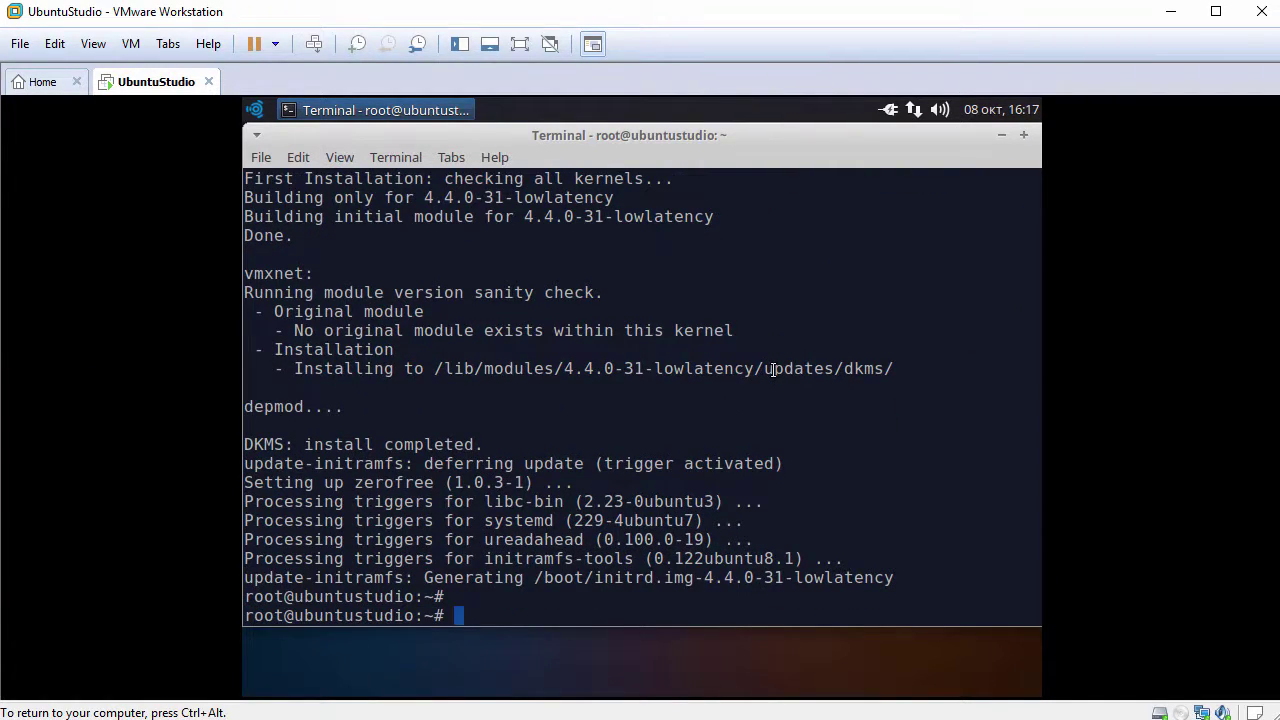
# Step: Reboot the guest system from the terminal and log in again with the account password
pyautogui.write('reboot')
pyautogui.press('Return')
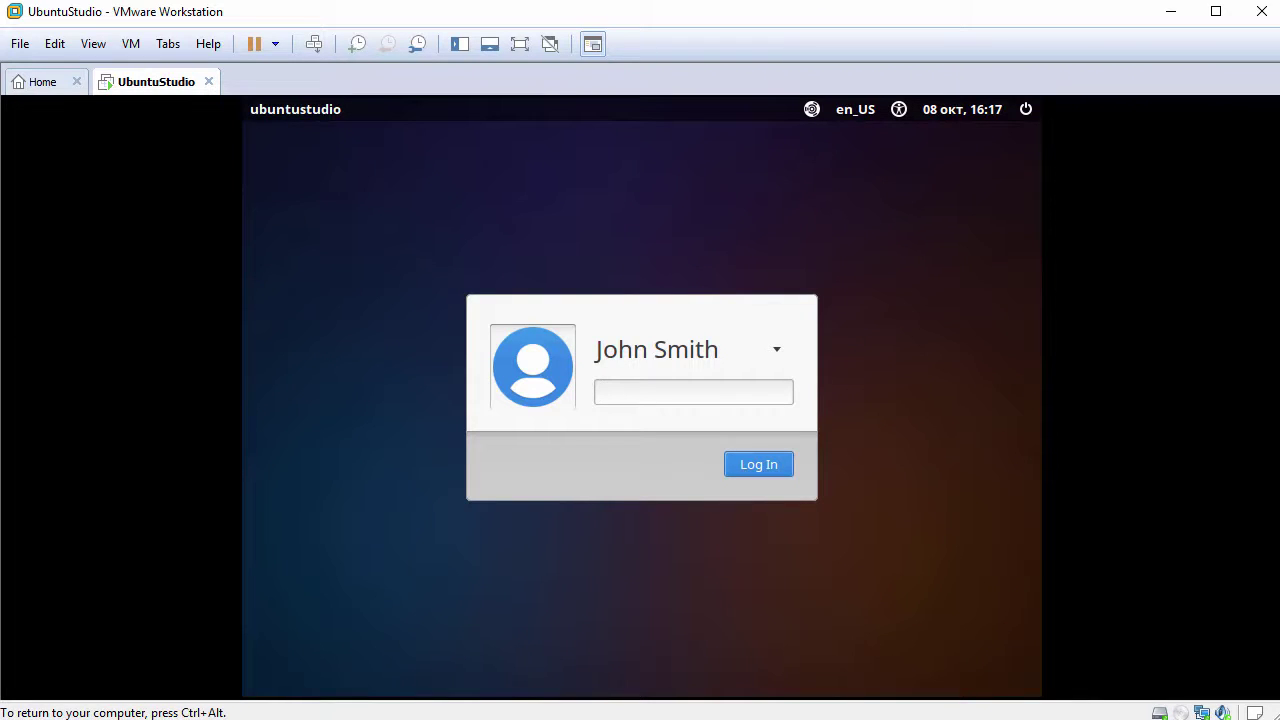
pyautogui.write('•••••••••')
pyautogui.press('Return')
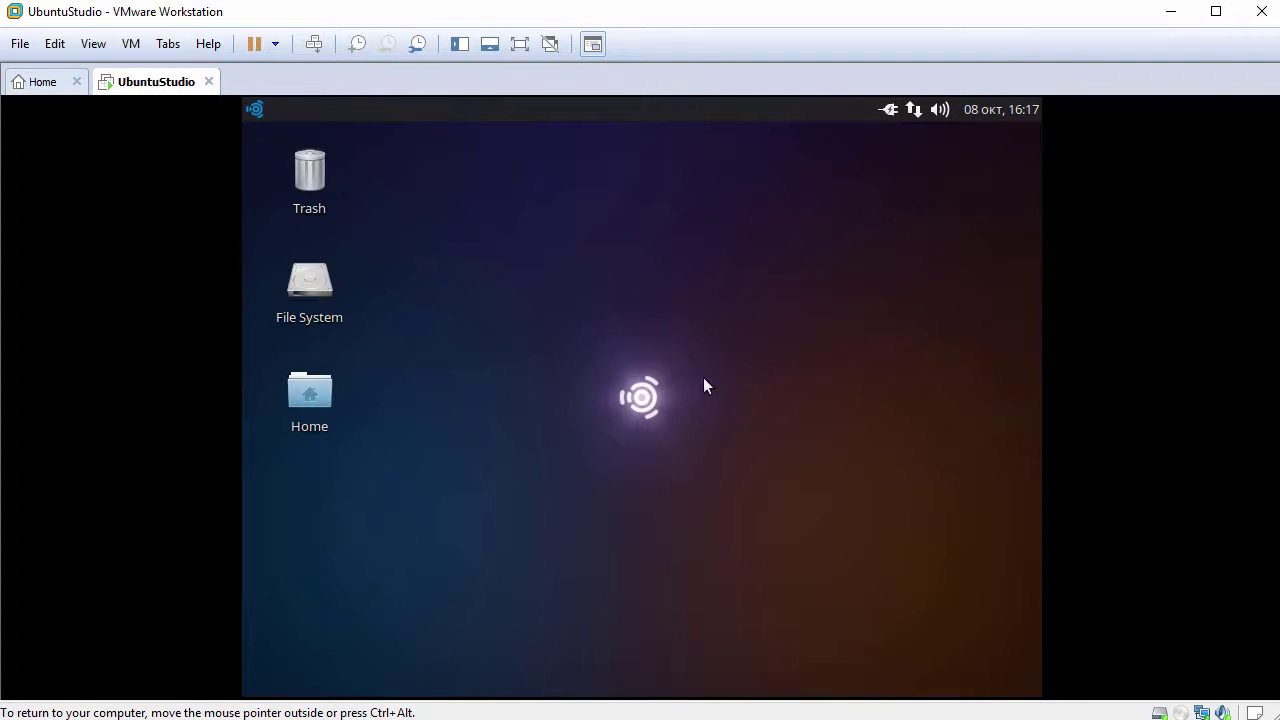
# Step: Fit the guest display to the current VMware Workstation window size
pyautogui.click(94, 44)
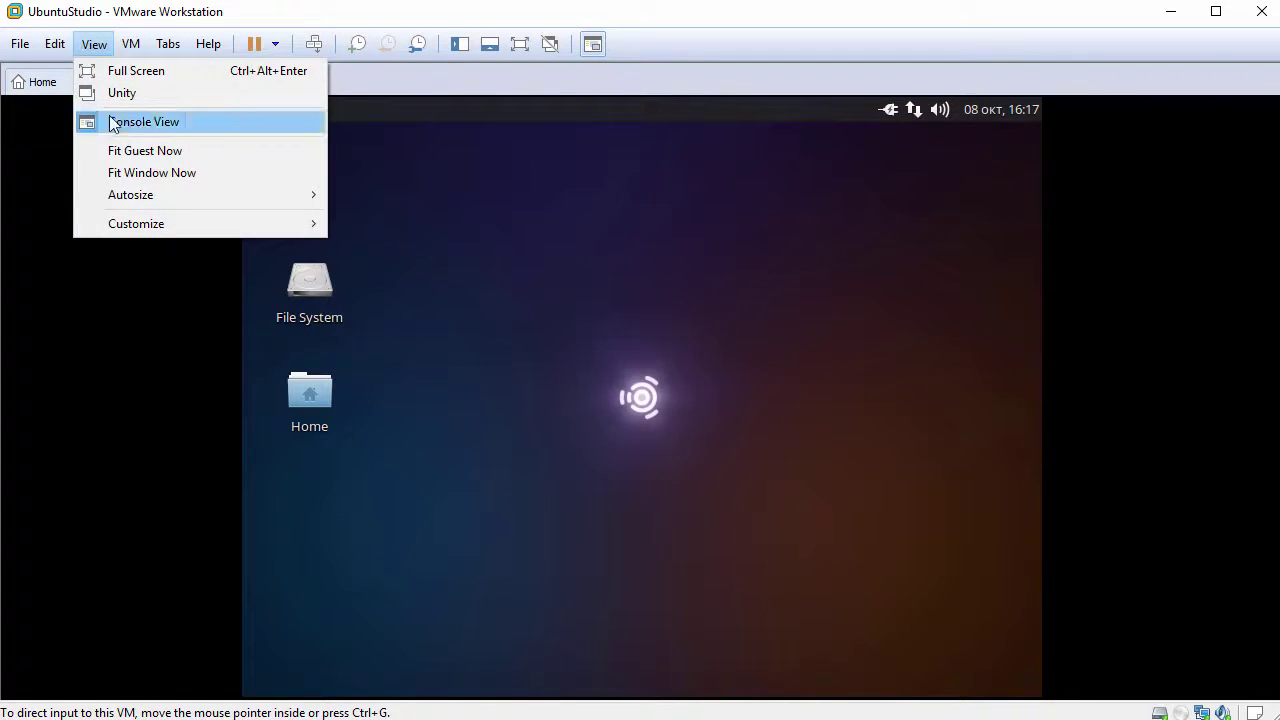
pyautogui.click(176, 150)
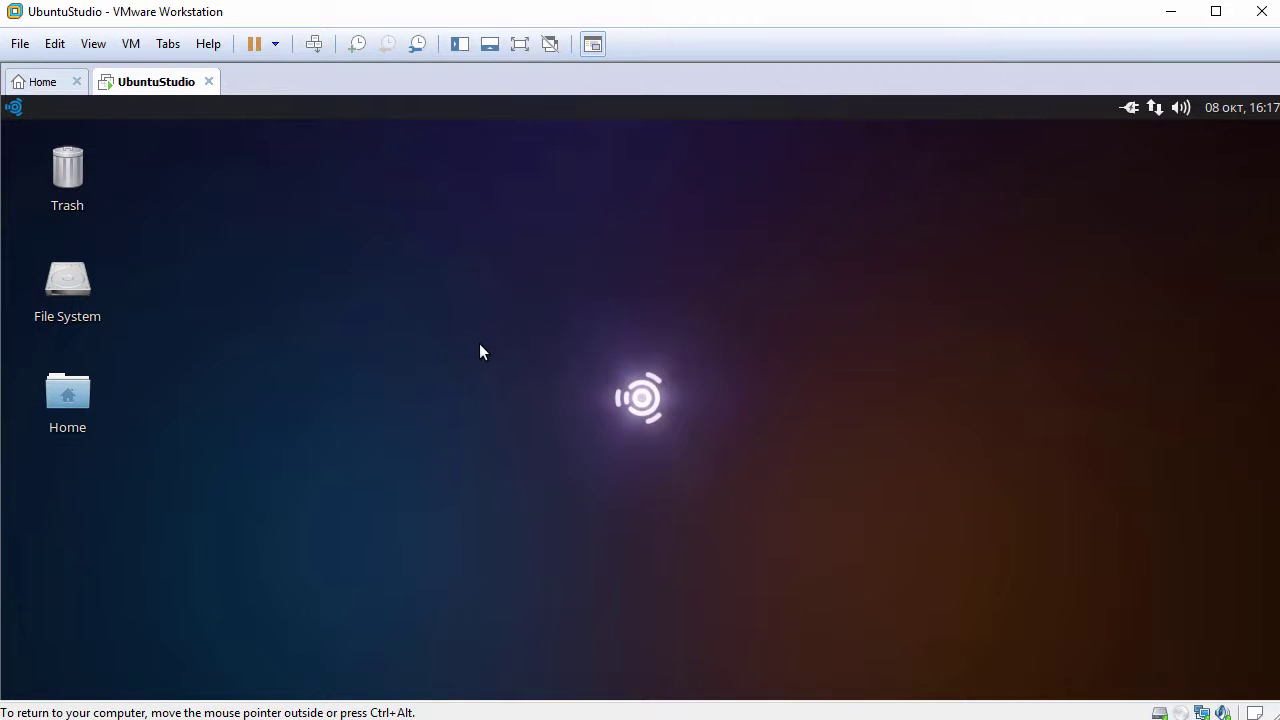
# Step: Paste the copied file Drag-Drop-File.txt into the guest's home folder and close the file manager
pyautogui.doubleClick(68, 393)
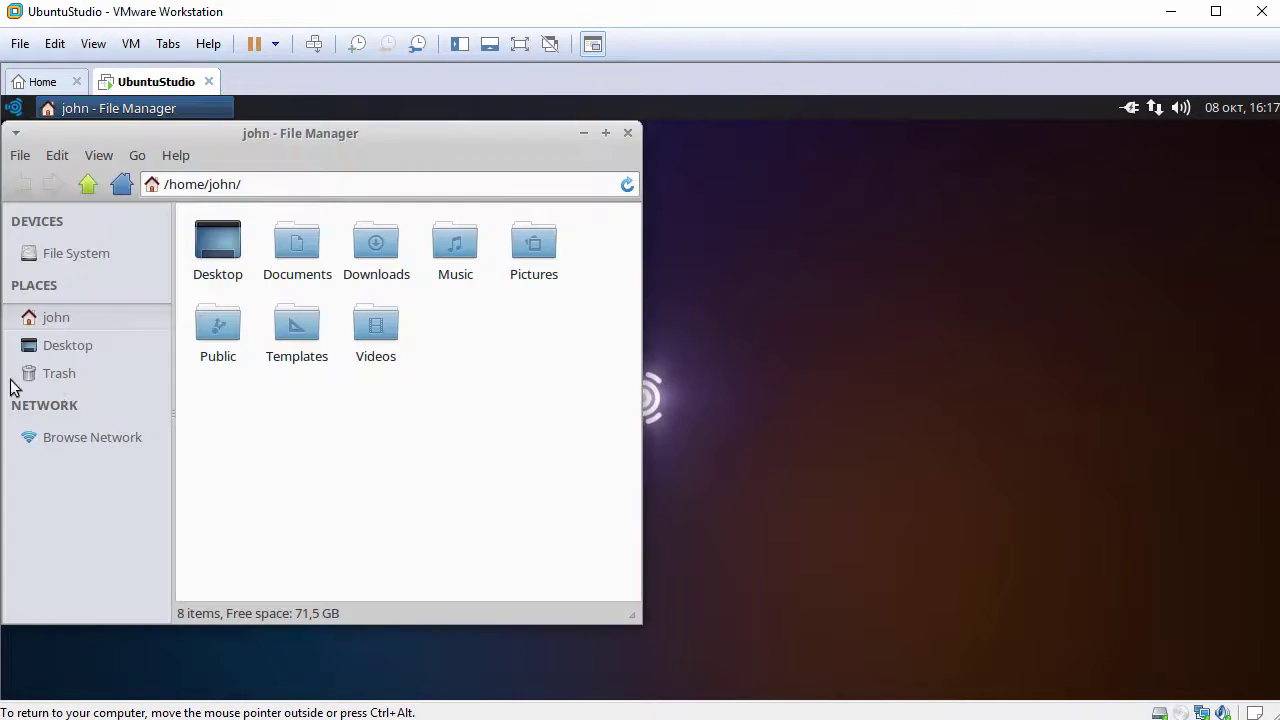
pyautogui.rightClick(389, 400)
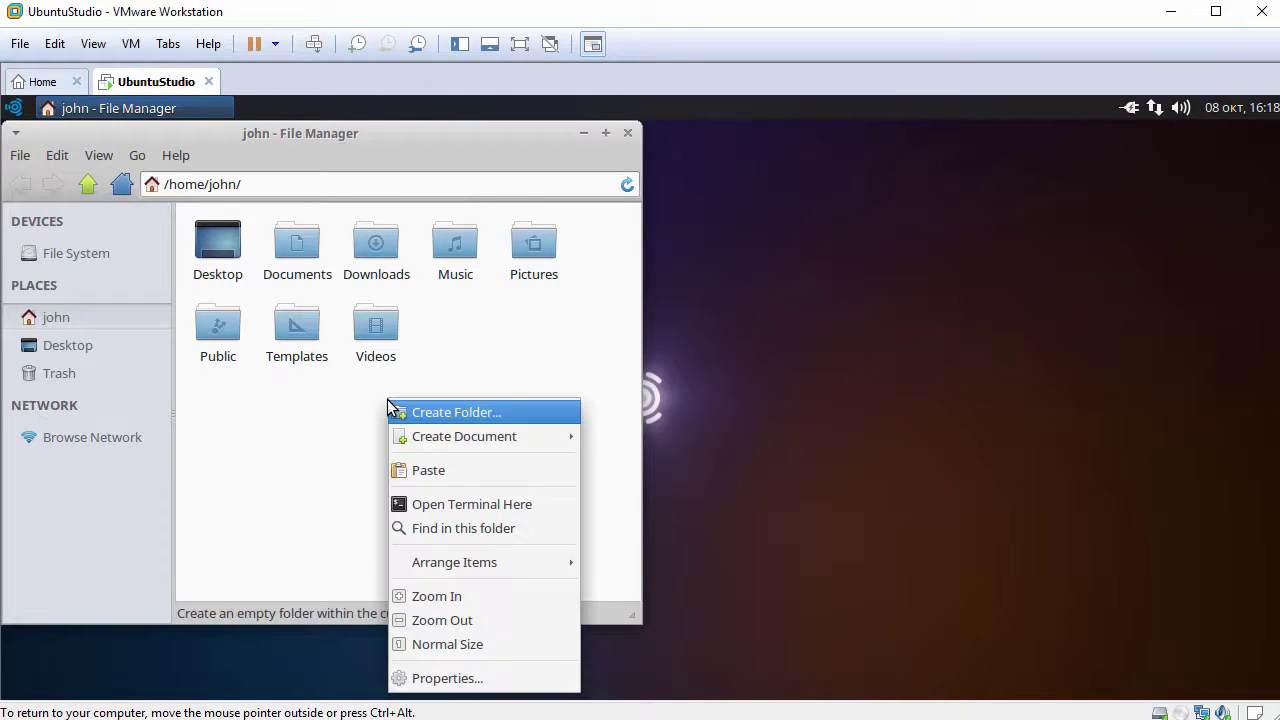
pyautogui.click(445, 471)
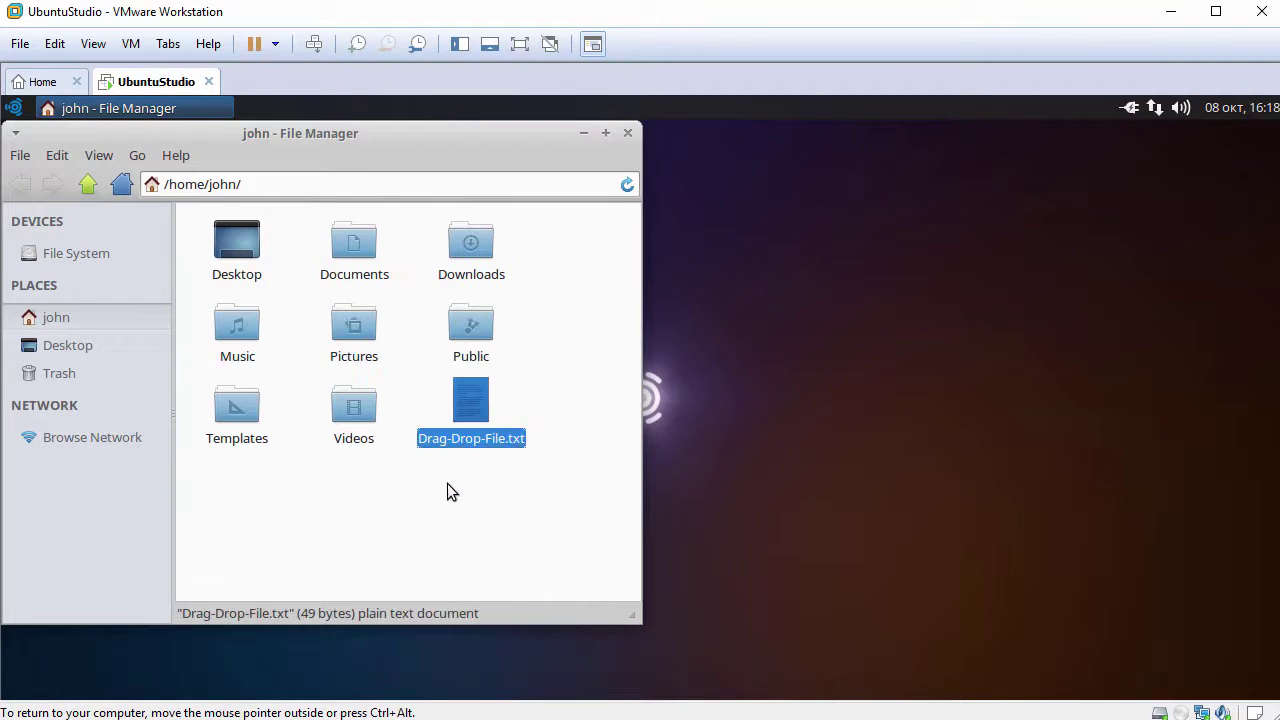
pyautogui.click(424, 456)
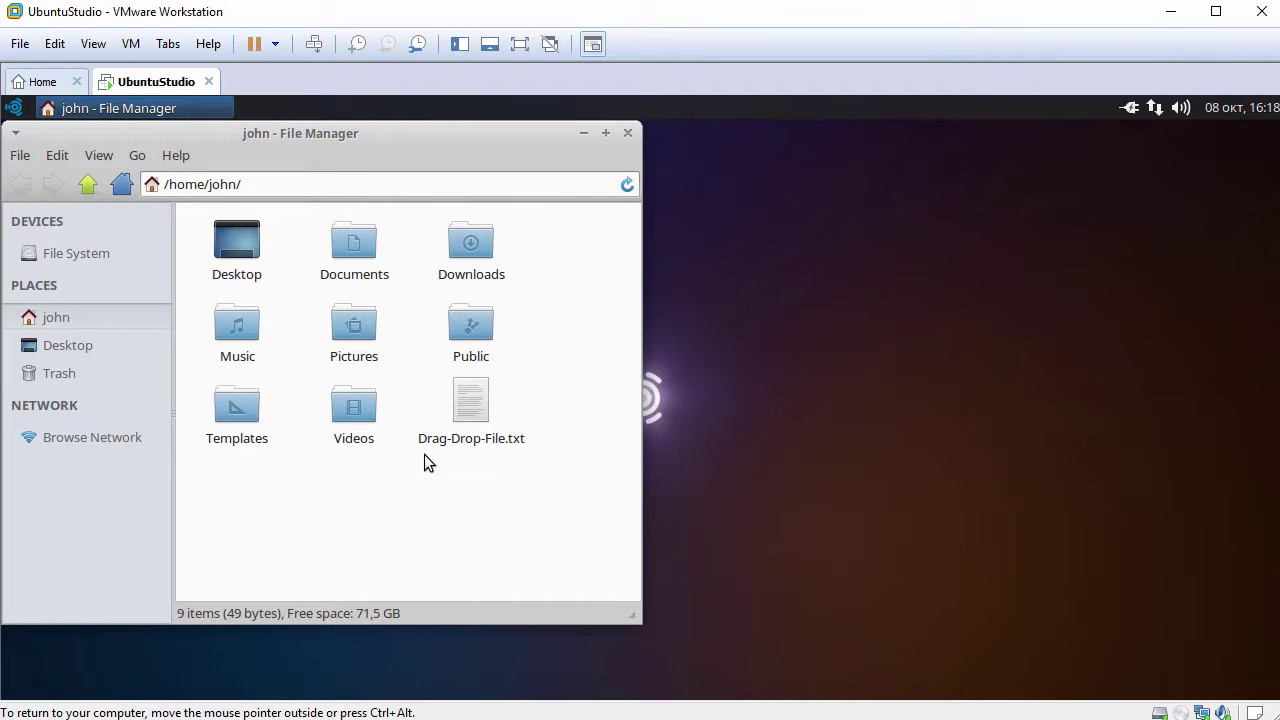
pyautogui.click(628, 133)
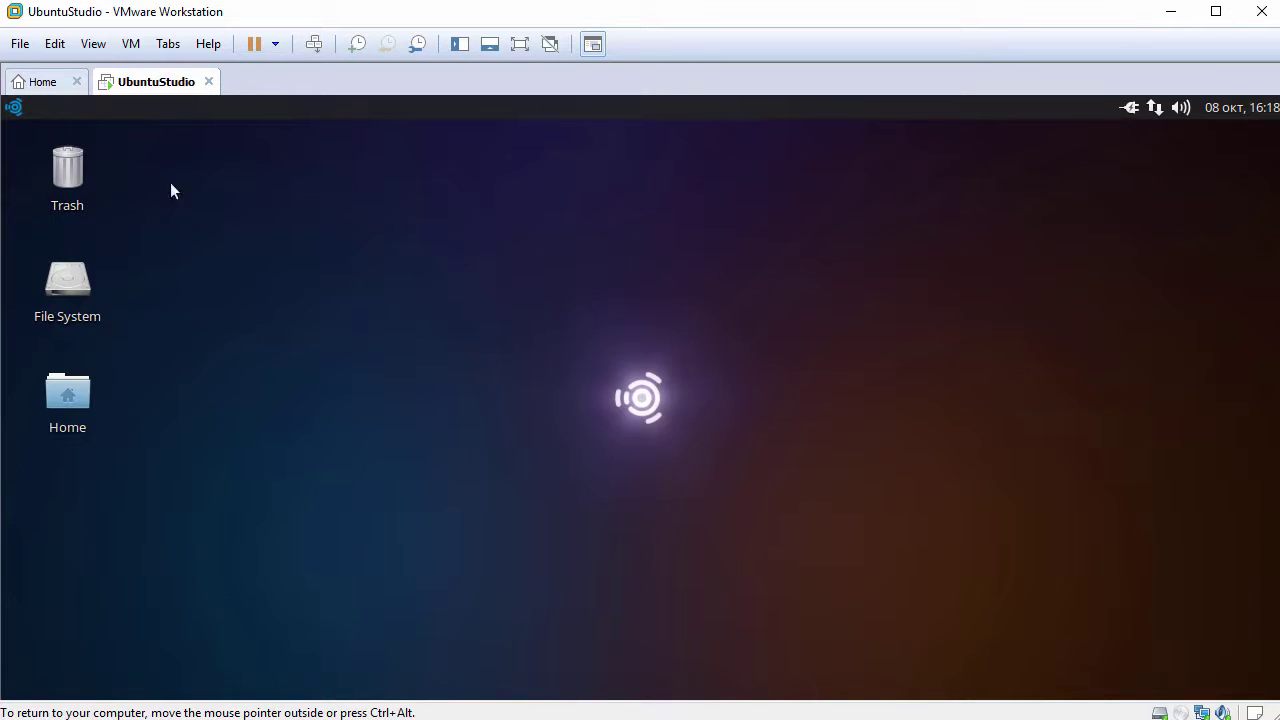
# Step: Open Firefox in the guest and paste the host clipboard text "This text has been copied from the host clipboard" into the address bar
pyautogui.click(14, 107)
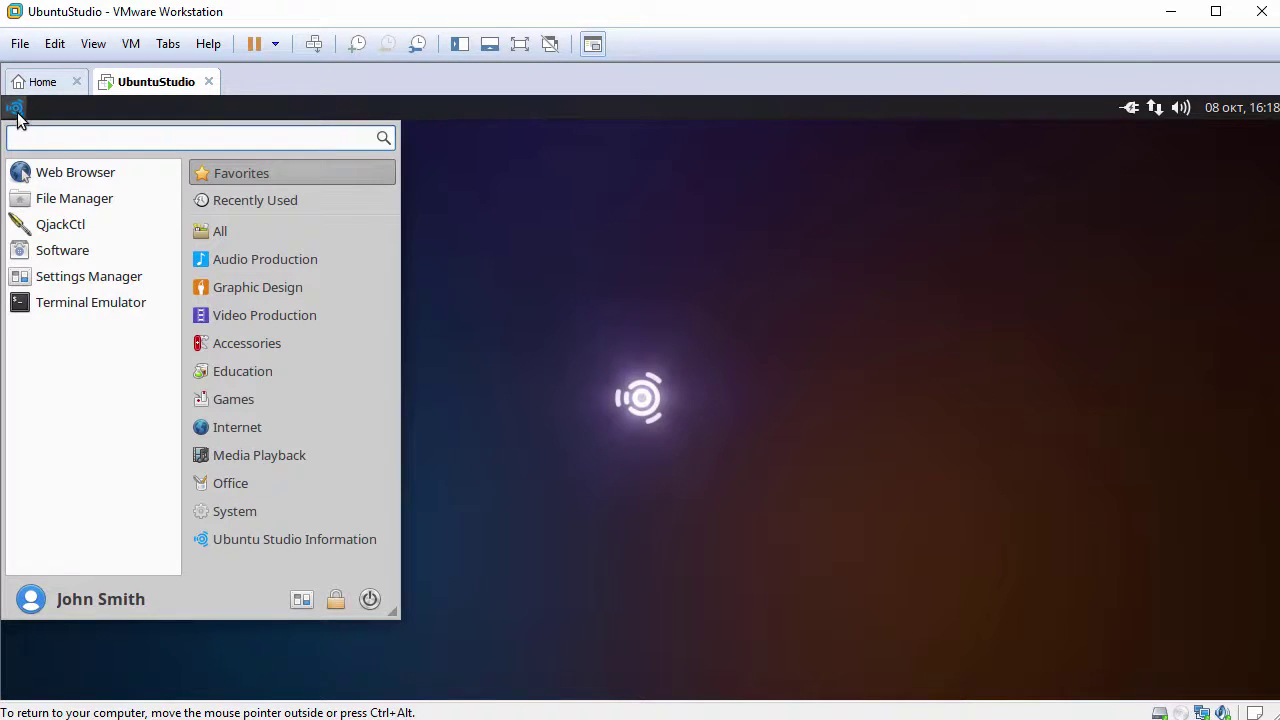
pyautogui.click(257, 437)
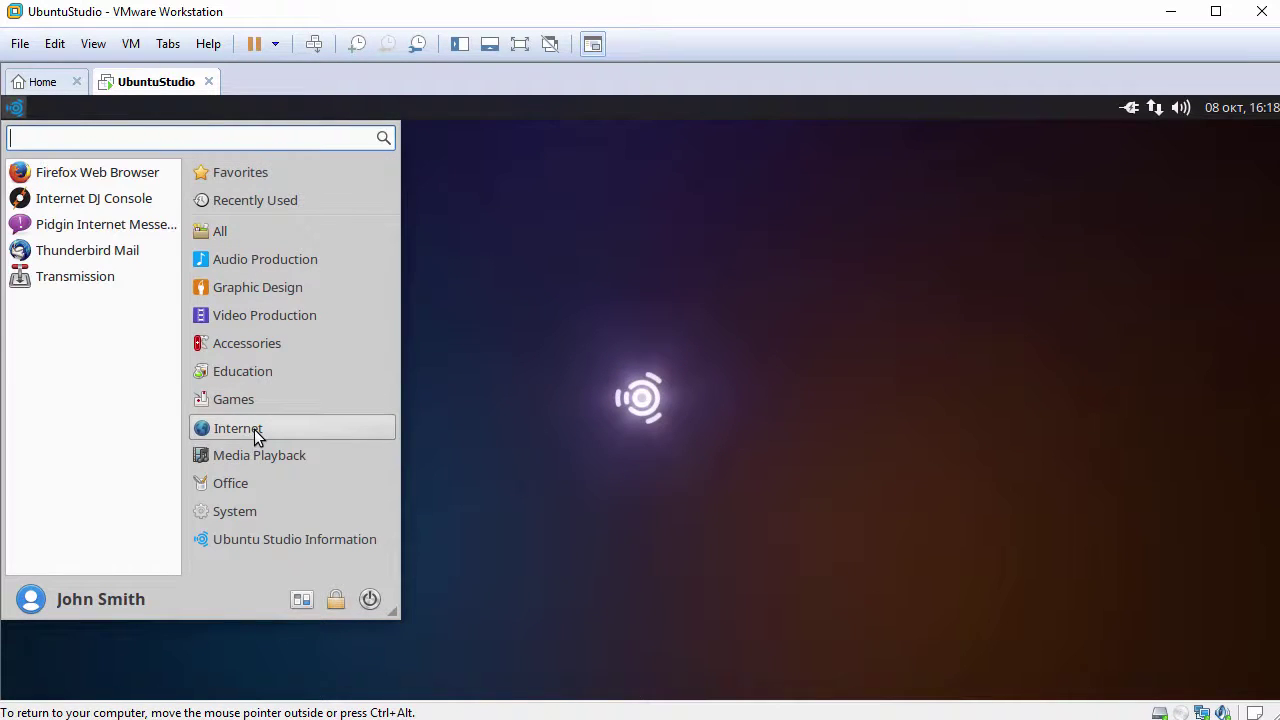
pyautogui.click(100, 171)
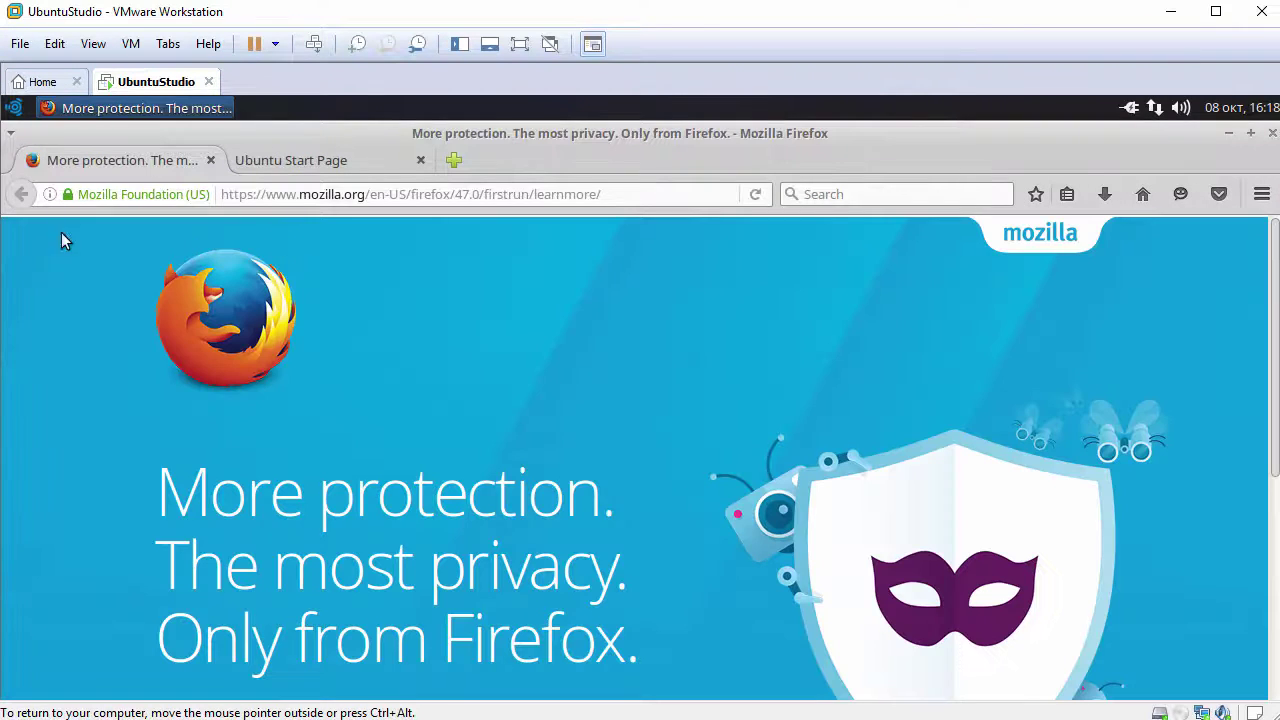
pyautogui.hotkey('ctrl', 'alt')
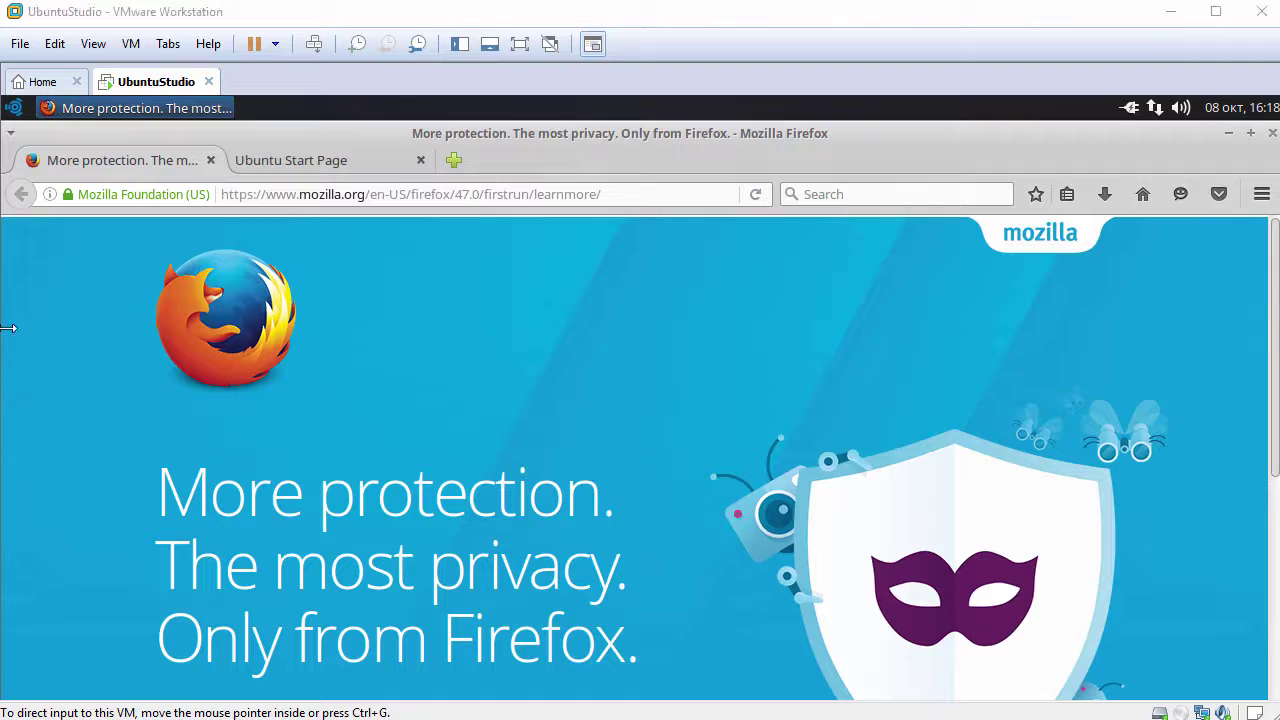
pyautogui.click(408, 194)
pyautogui.rightClick(408, 194)
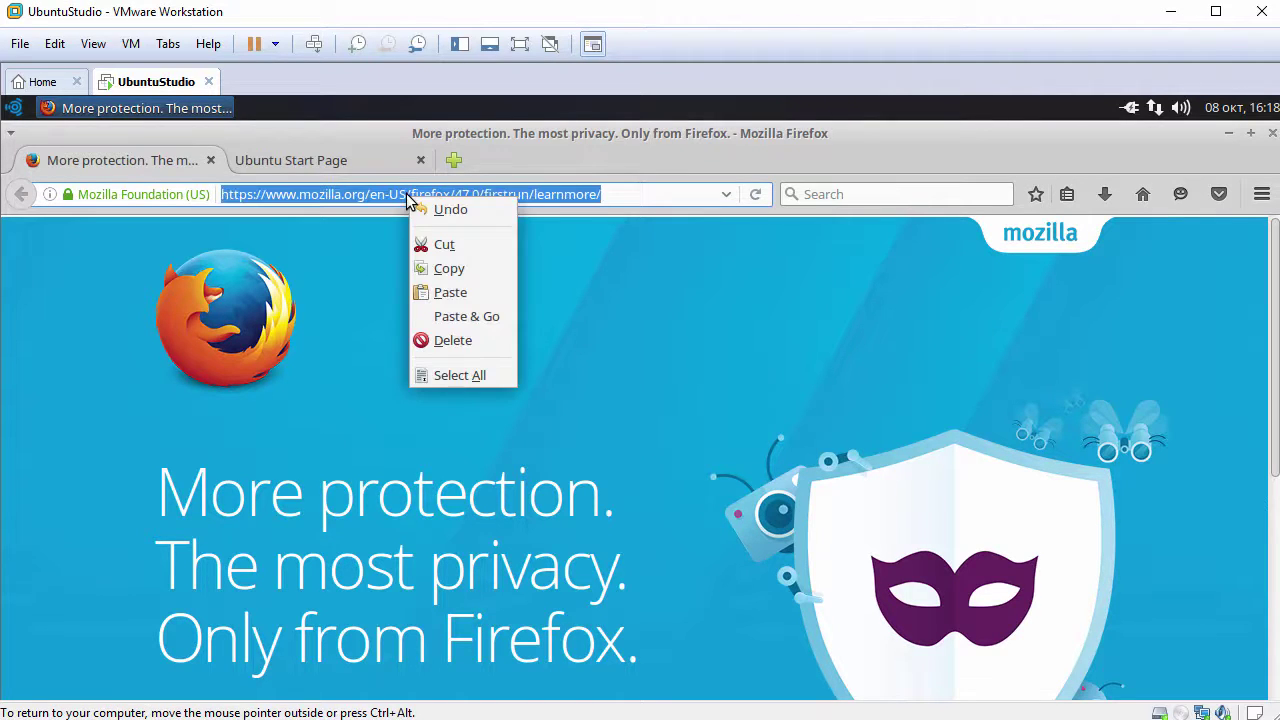
pyautogui.click(453, 293)
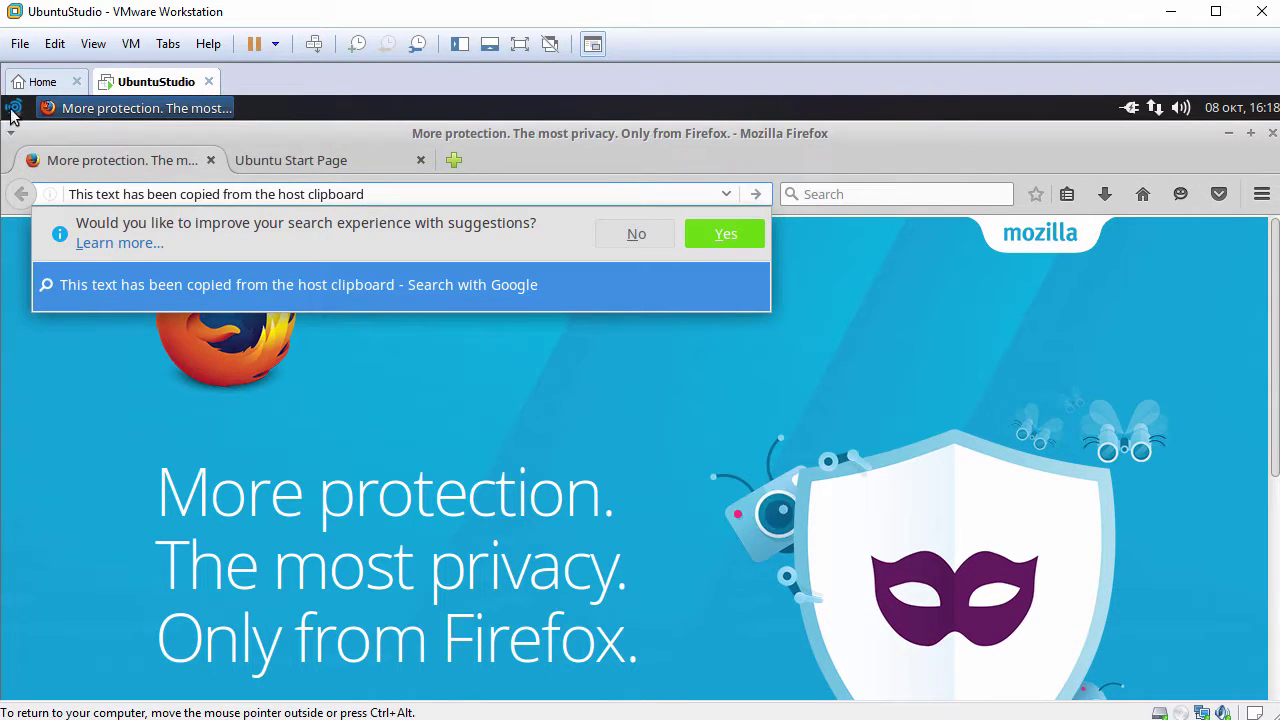
# Step: Close the Firefox window together with both of its open tabs
pyautogui.click(11, 133)
pyautogui.click(11, 133)
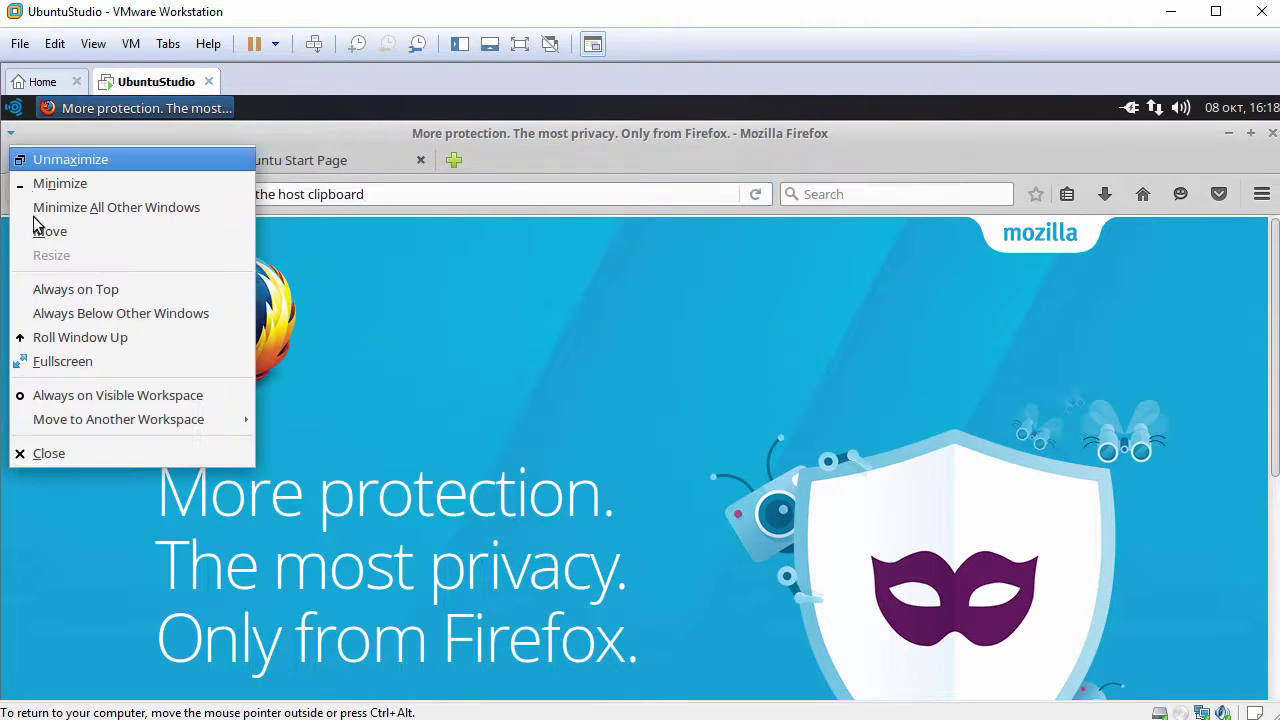
pyautogui.click(49, 454)
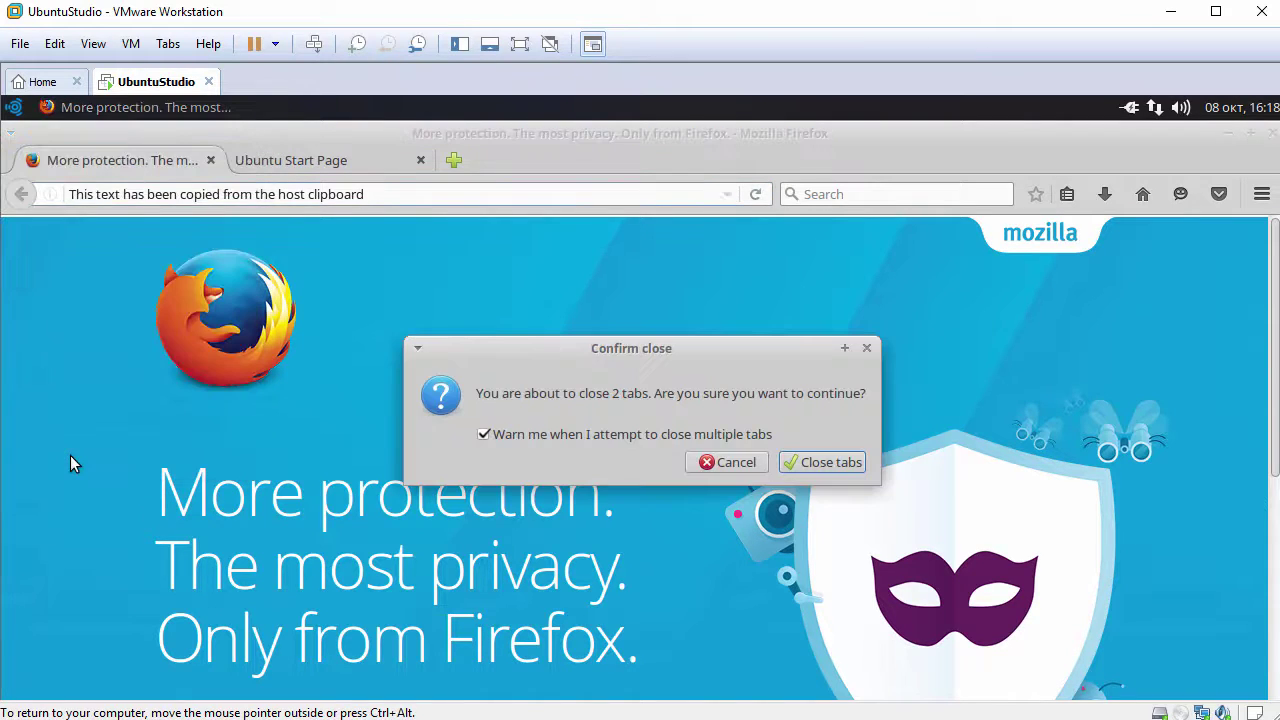
pyautogui.click(822, 462)
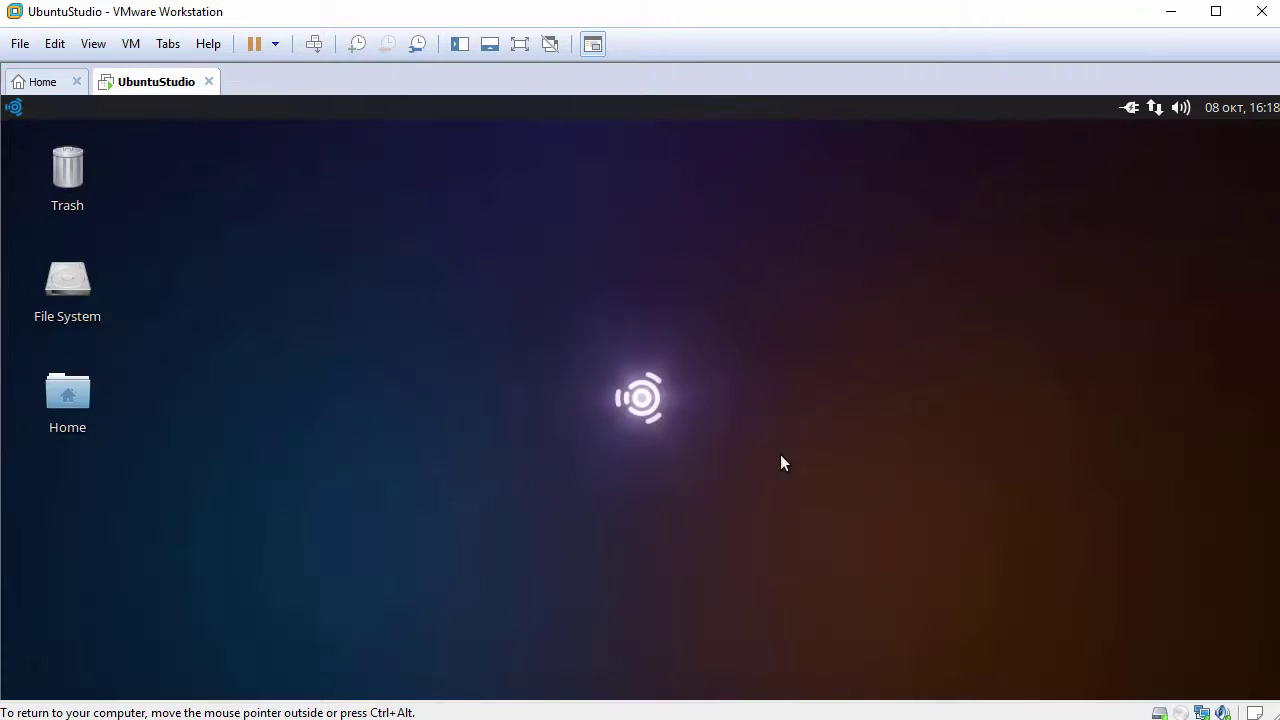
# Step: Open a terminal from the guest desktop and change to the home directory with cd
pyautogui.rightClick(328, 152)
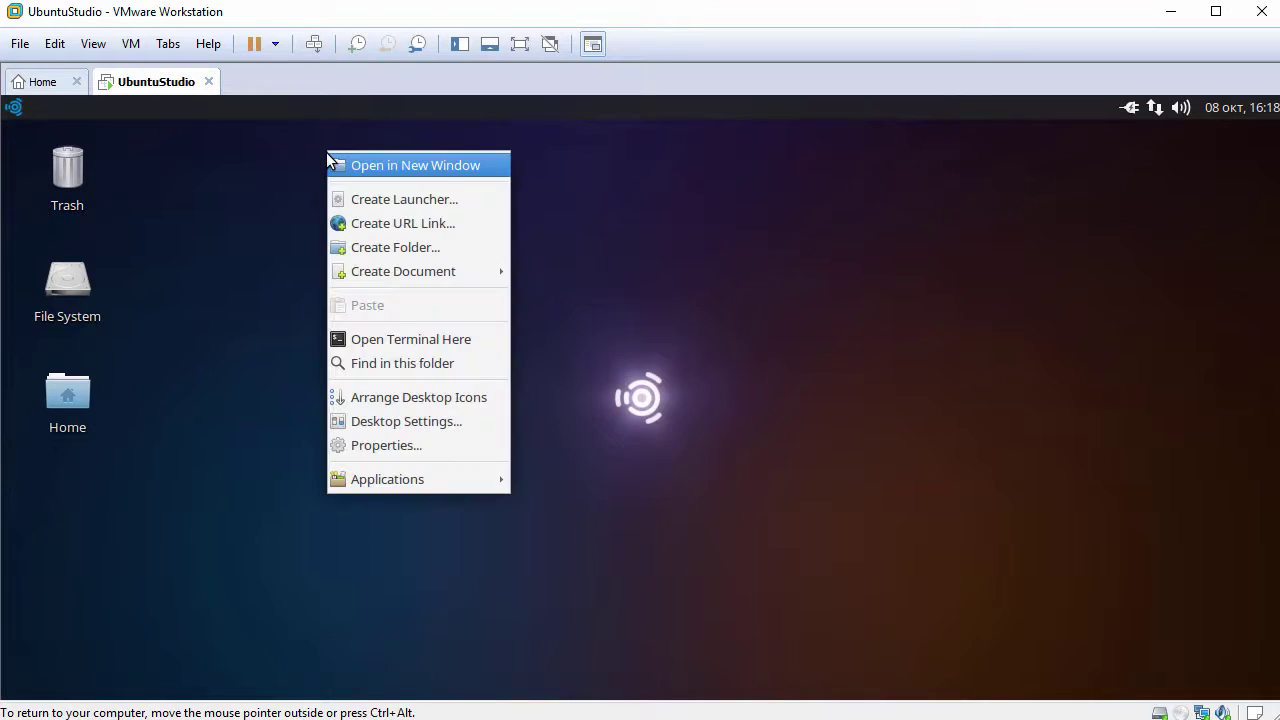
pyautogui.click(418, 335)
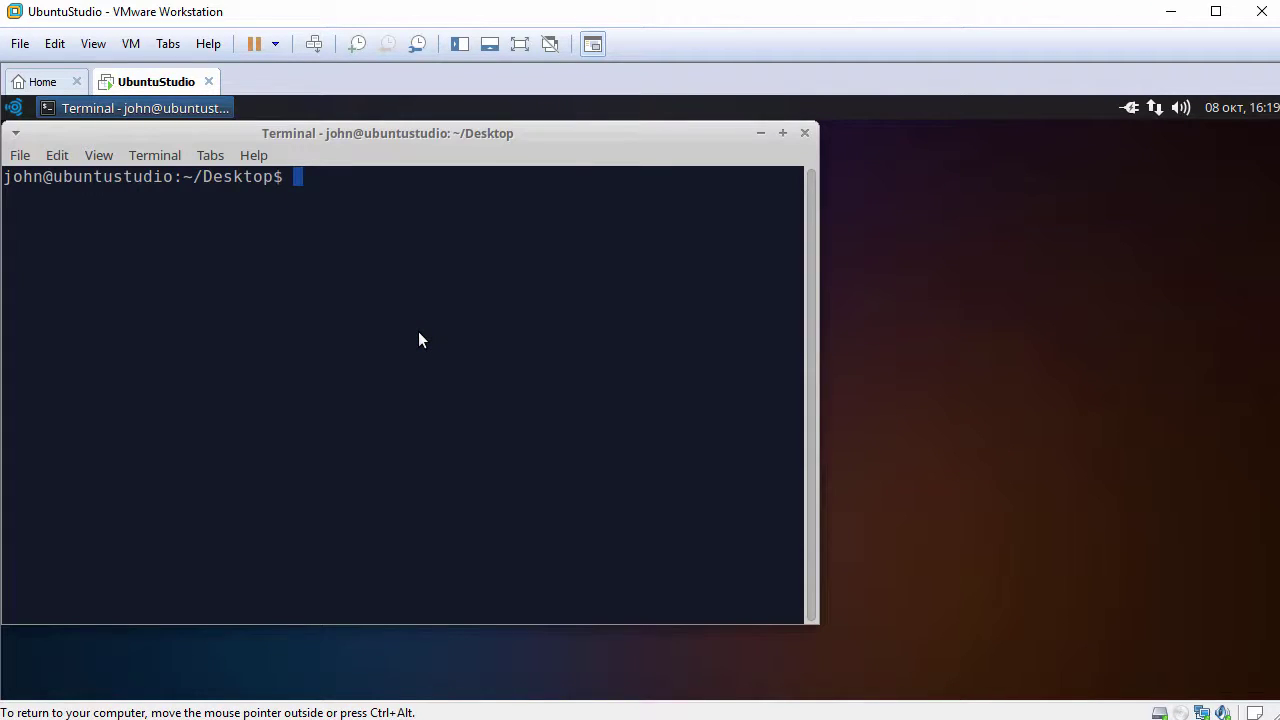
pyautogui.write('cd')
pyautogui.press('Return')
pyautogui.press('Return')
# Step: Query the guest's host name and system details with hostname and hostnamectl
pyautogui.write('ho')
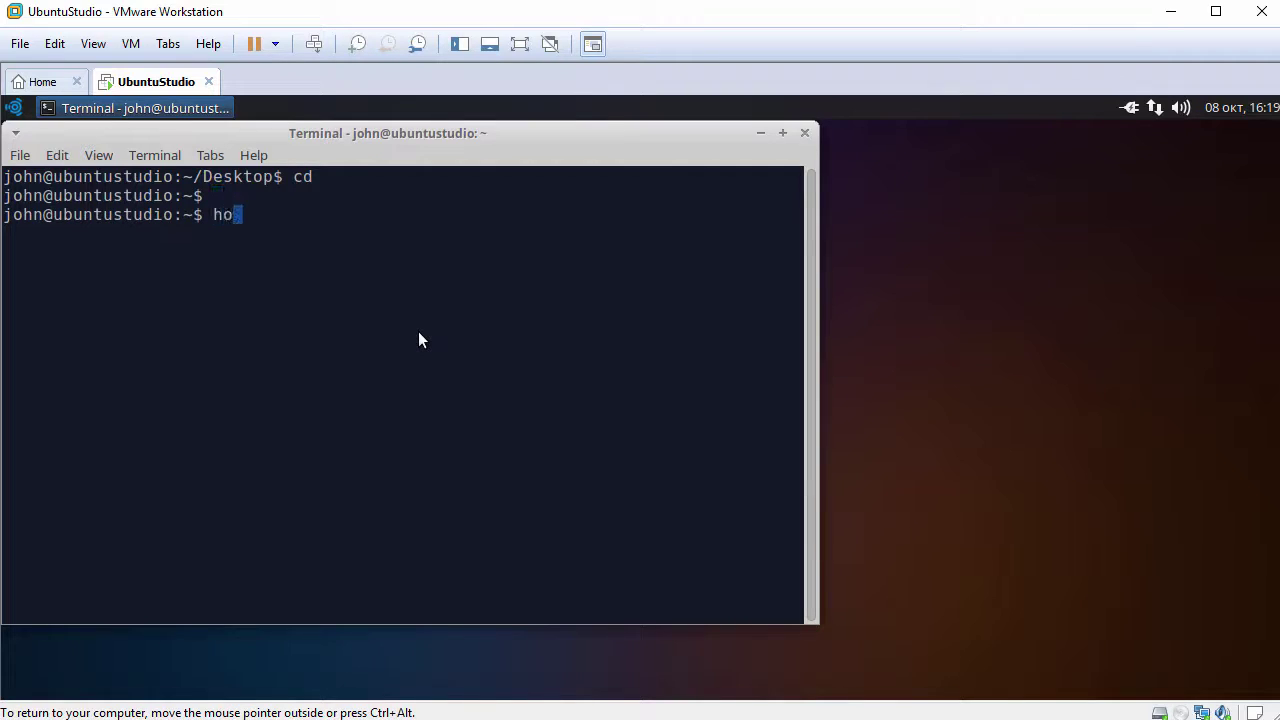
pyautogui.write('stname')
pyautogui.press('Return')
pyautogui.write('hostname')
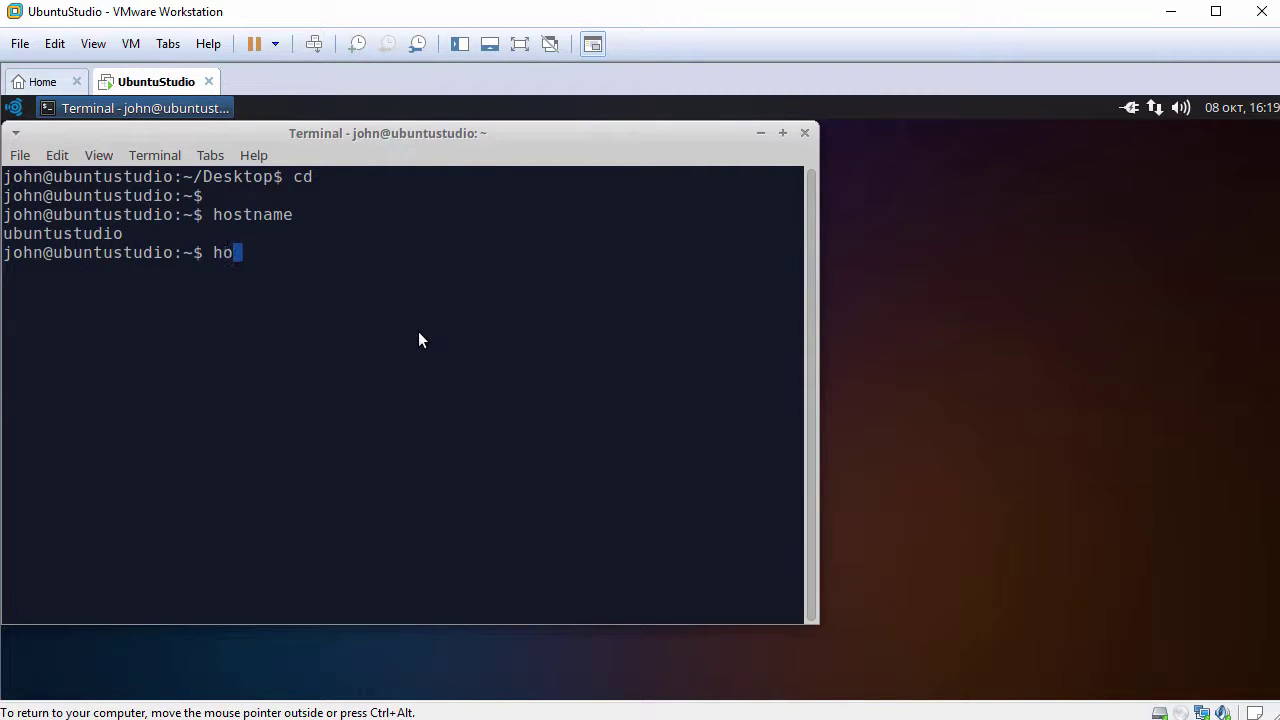
pyautogui.write('ctl')
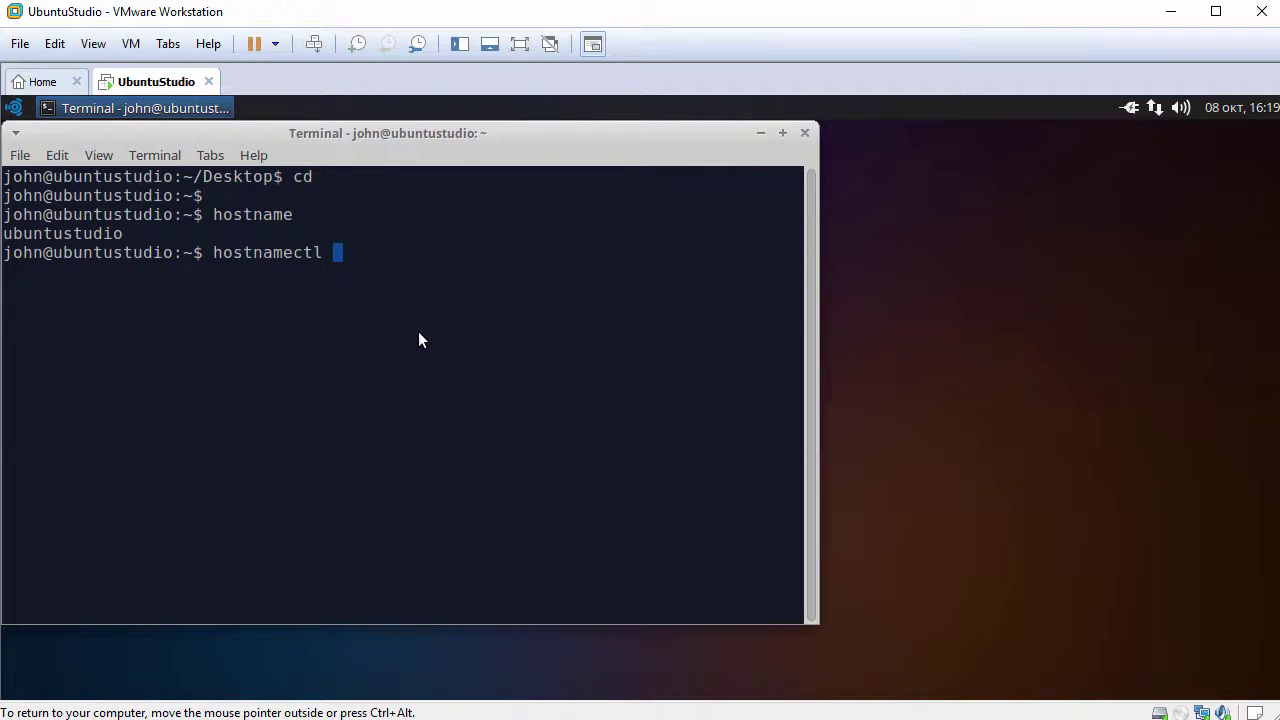
pyautogui.press('Return')
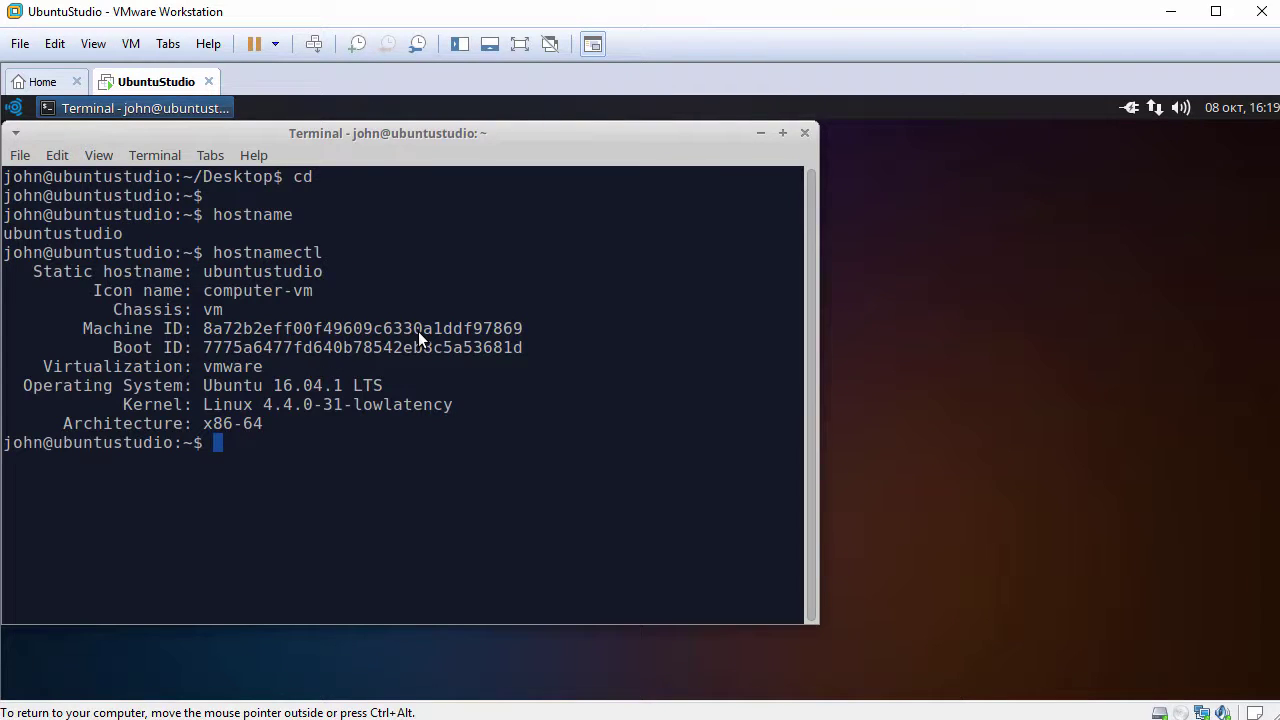
# Step: List the guest's network interface configuration with ifconfig
pyautogui.press('Return')
pyautogui.write('ifcon')
pyautogui.write('fig')
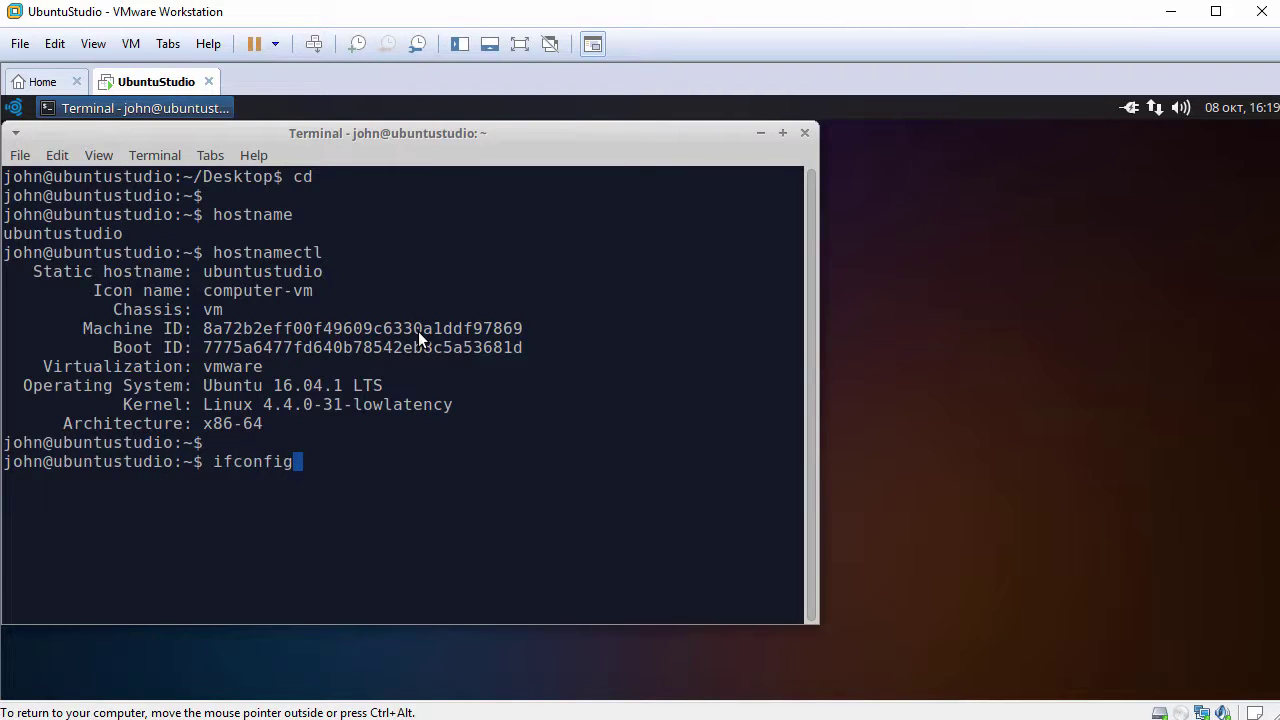
pyautogui.press('Return')
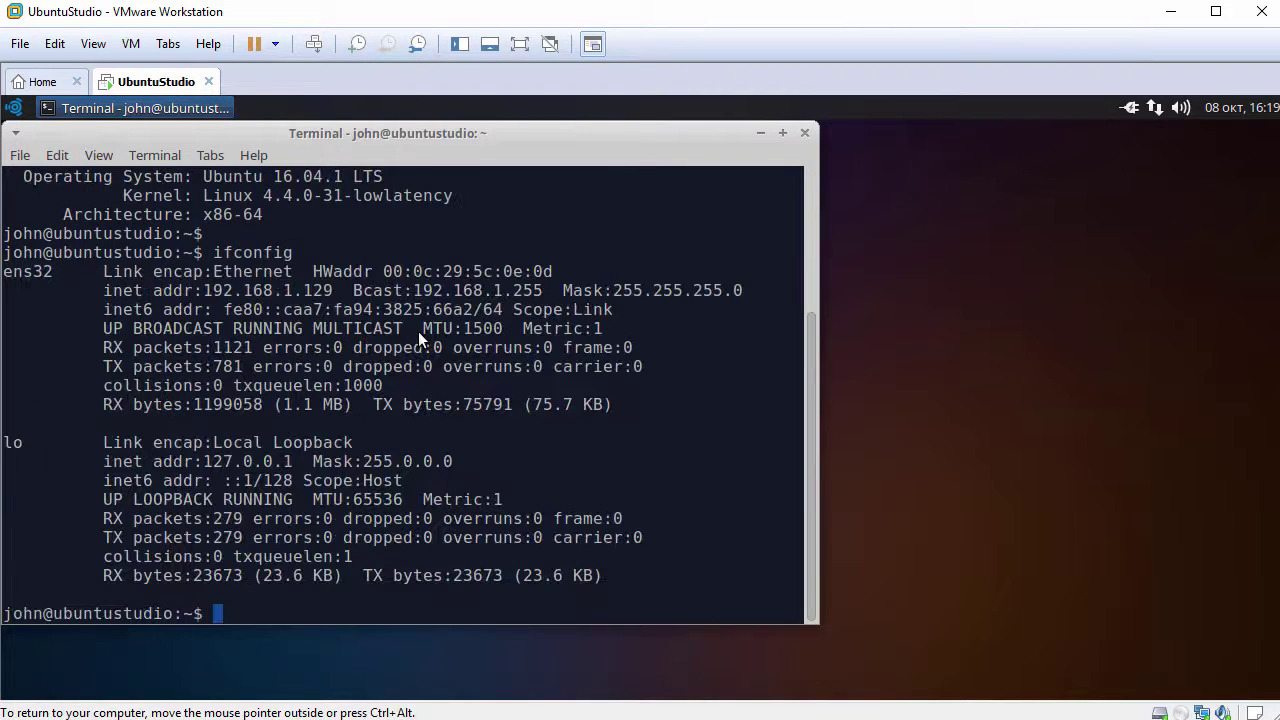
pyautogui.write('ping -c 3 www.google.com')
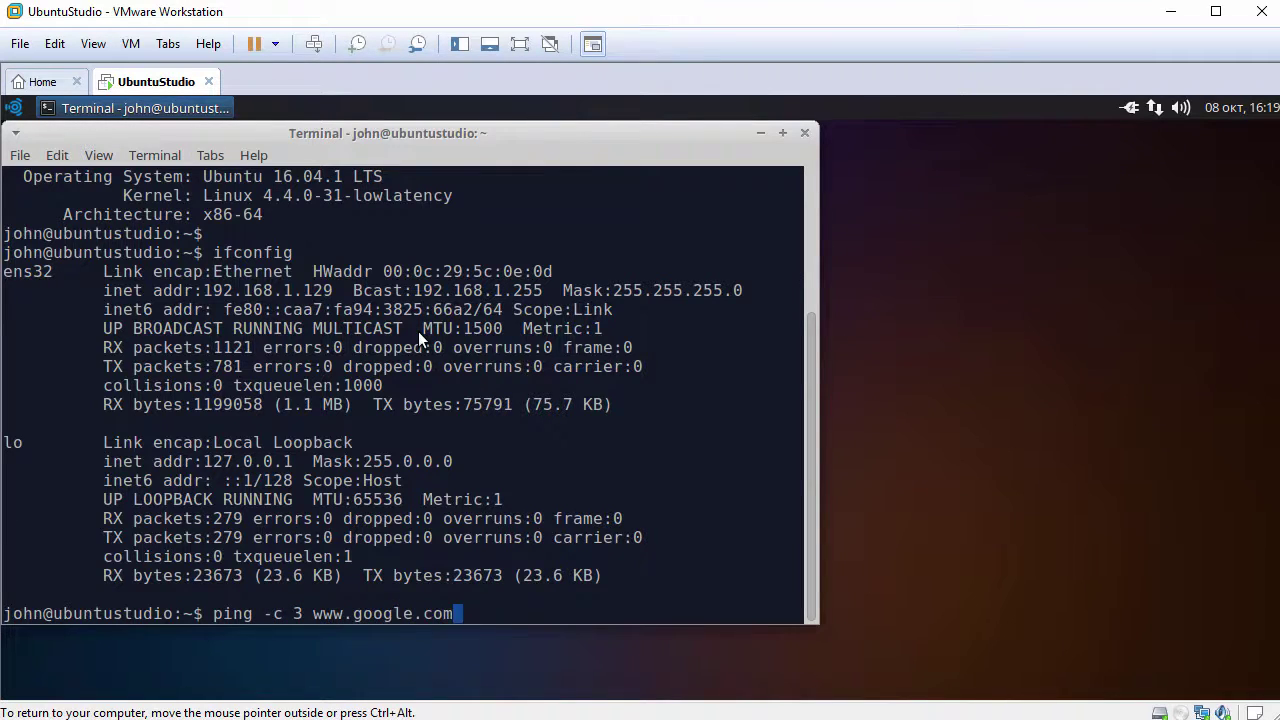
pyautogui.press('Return')
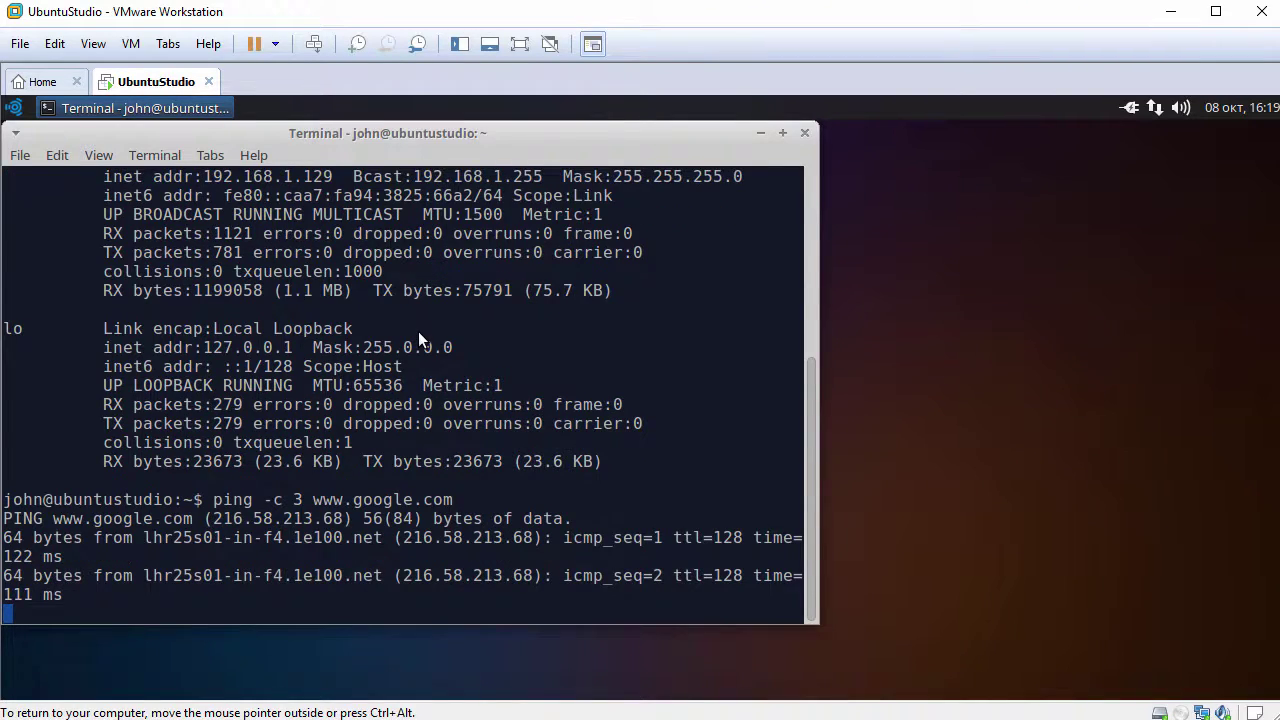
pyautogui.write('clear')
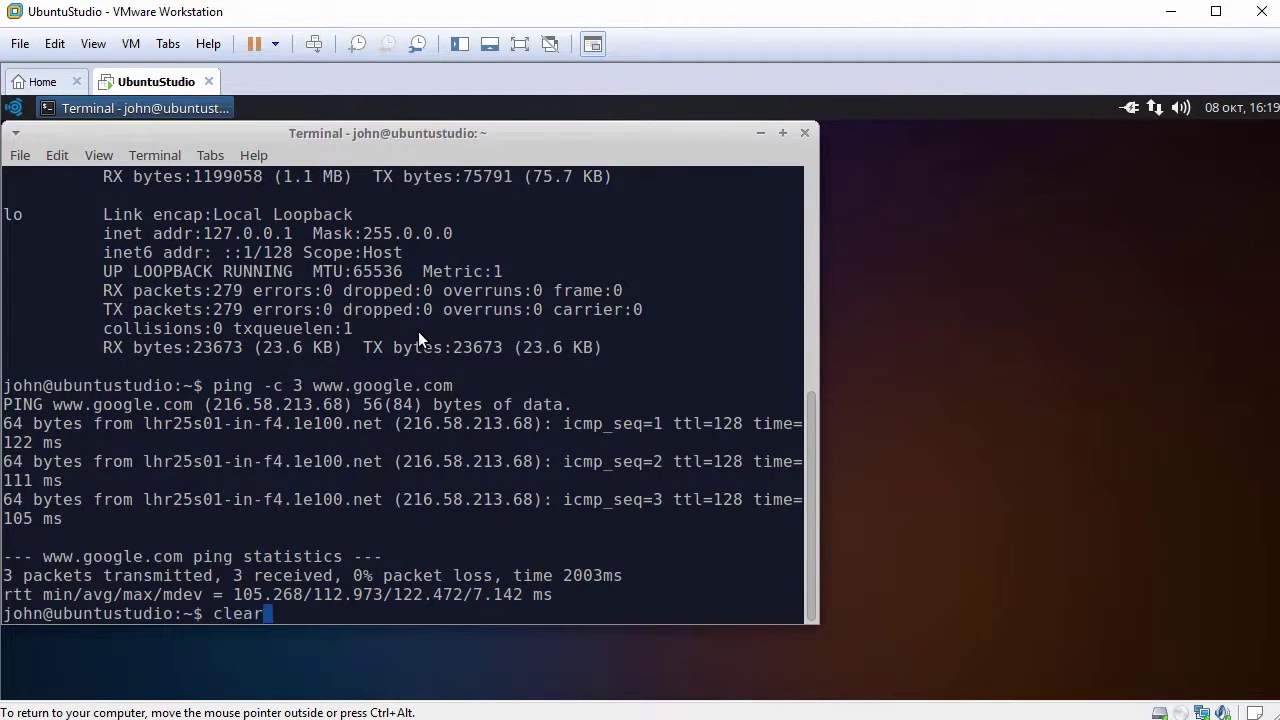
pyautogui.press('Return')
pyautogui.press('Return')
# Step: Check the VMware guest tools service with systemctl status open-vm-tools.service and leave the status output
pyautogui.write('systemc')
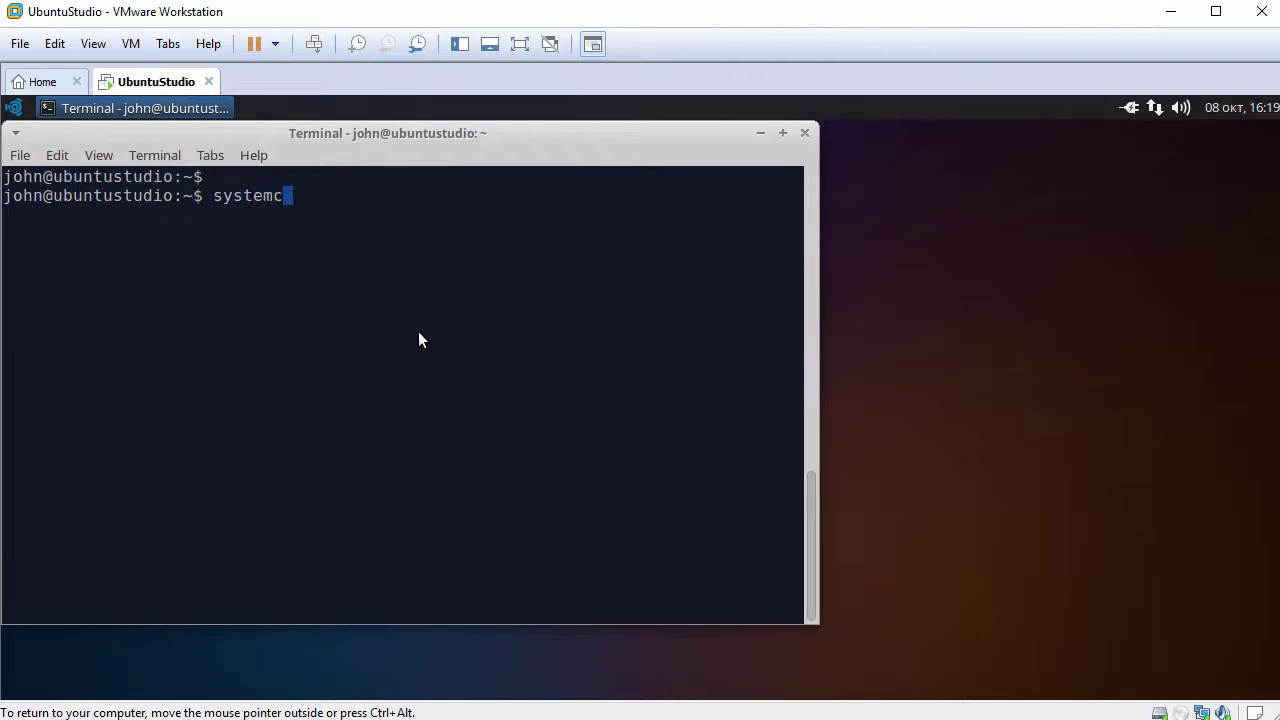
pyautogui.write('tl status o')
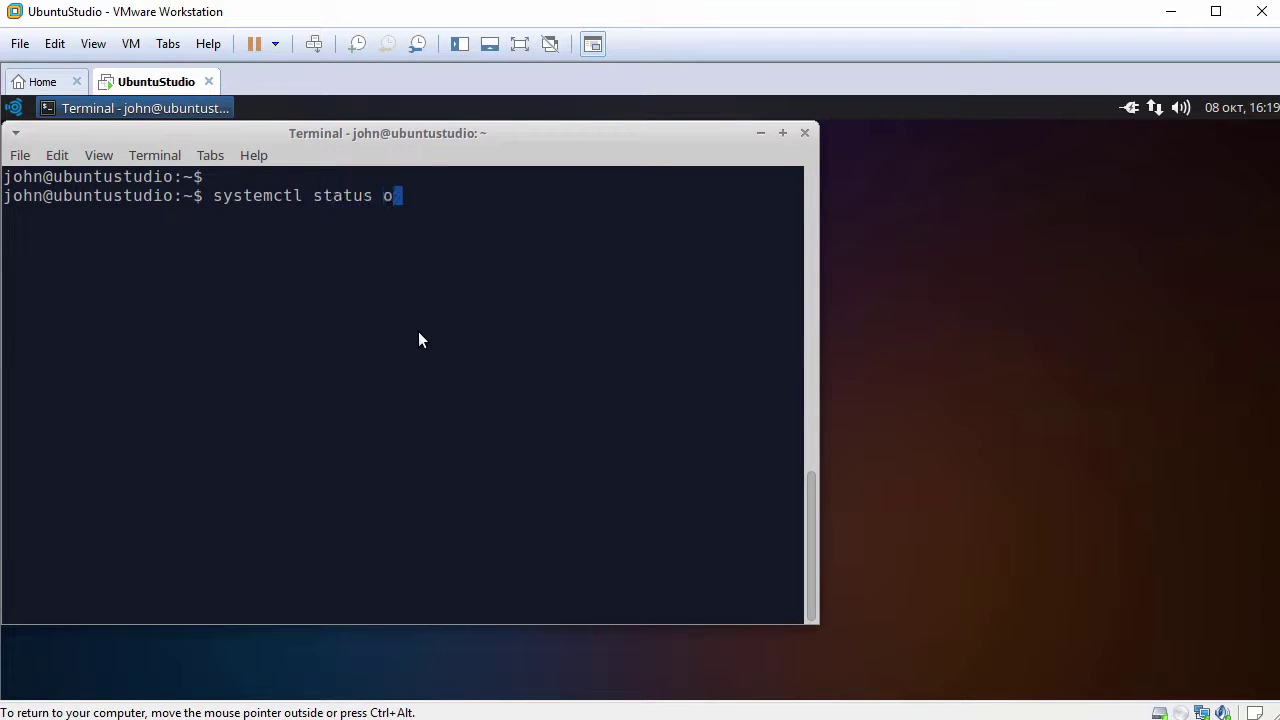
pyautogui.write('pen-vm-to')
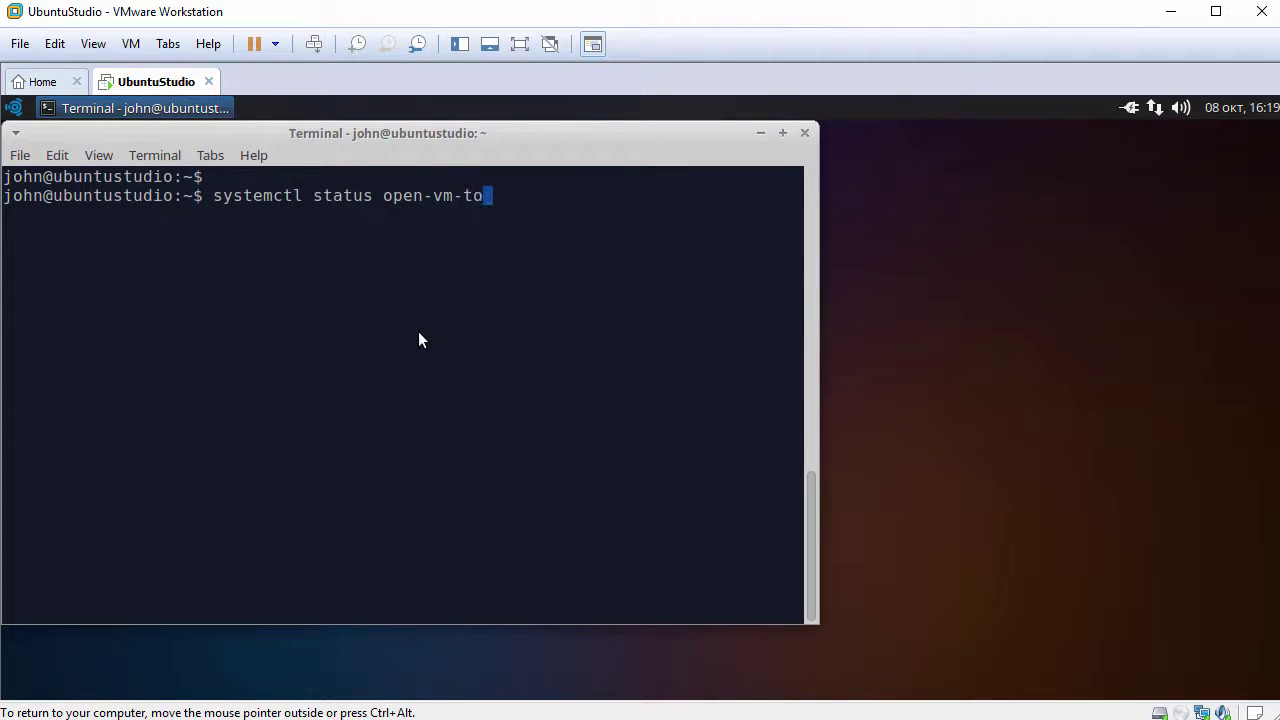
pyautogui.write('ols.service')
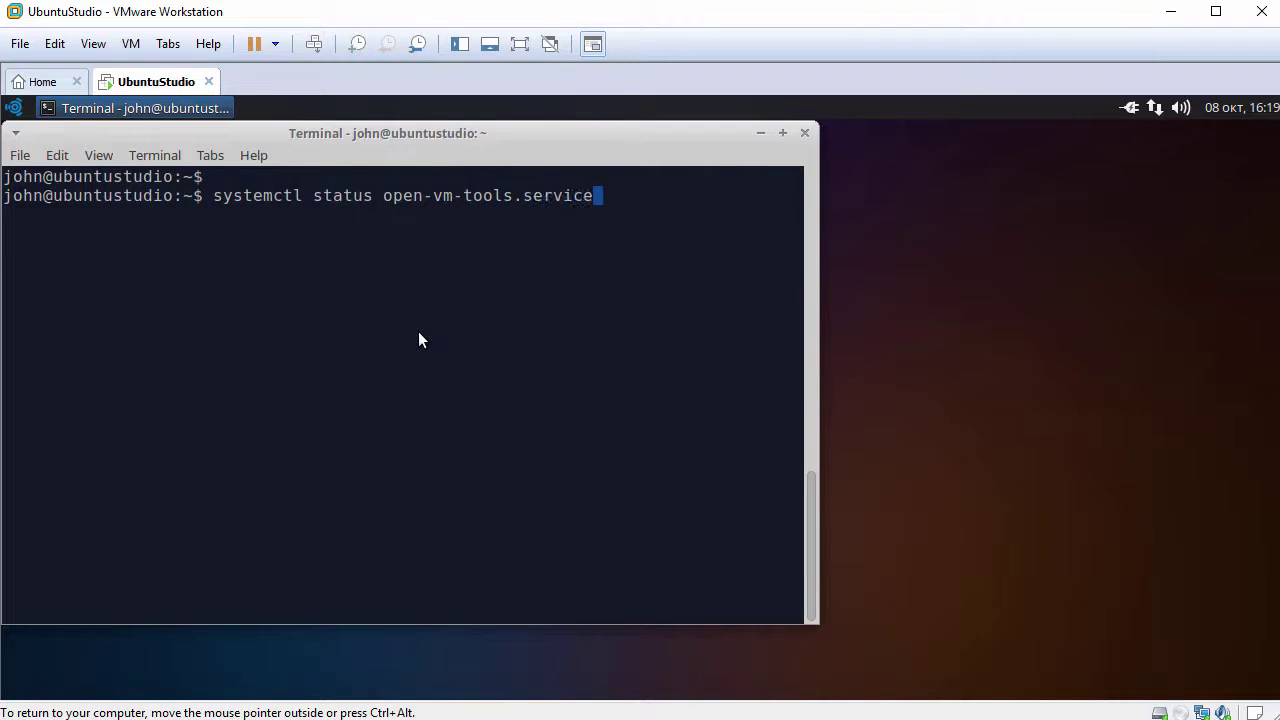
pyautogui.press('Return')
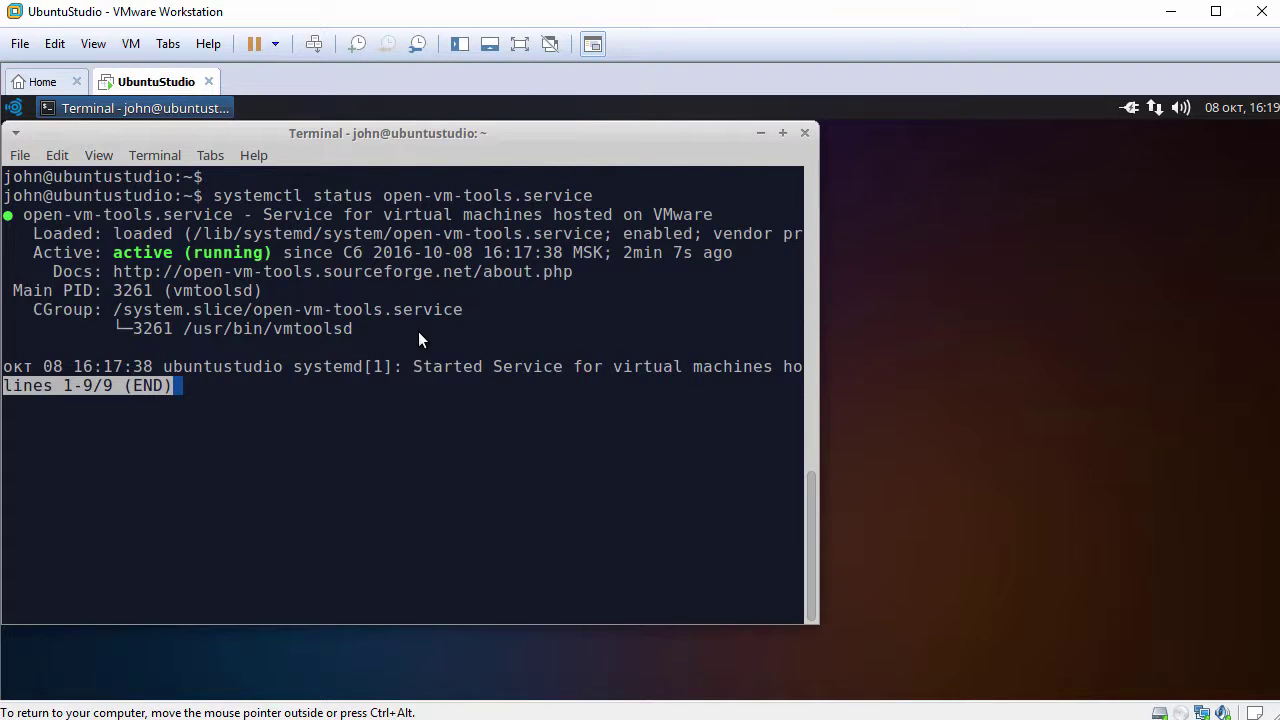
pyautogui.press('q')
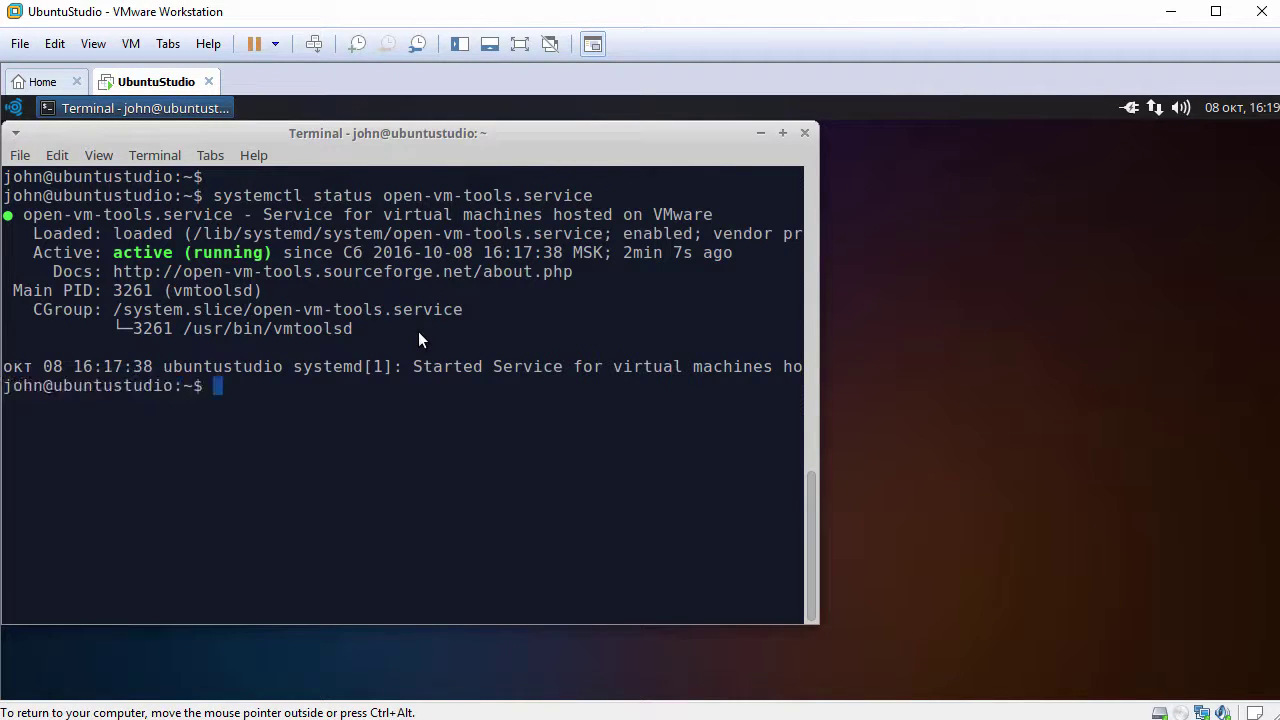
# Step: Display the distribution release information with cat /etc/lsb-release
pyautogui.press('Return')
pyautogui.write('cat /')
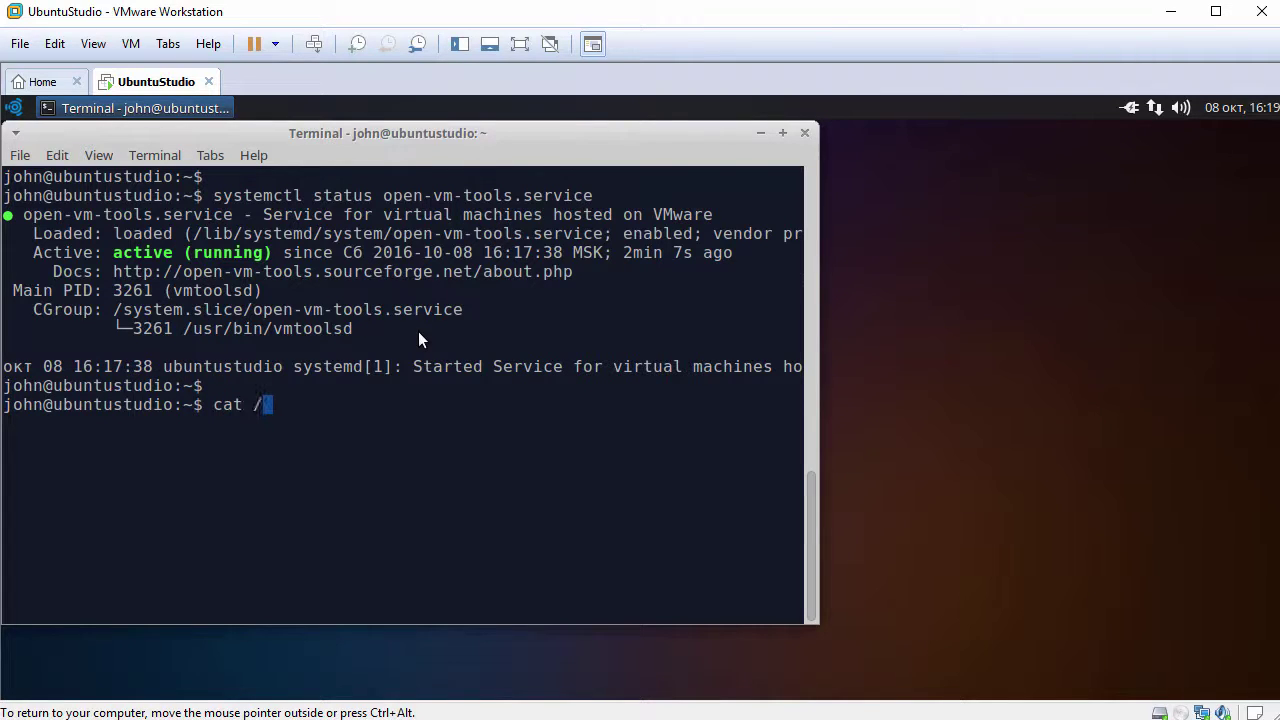
pyautogui.write('etc/lsb')
pyautogui.press('Tab')
pyautogui.press('Return')
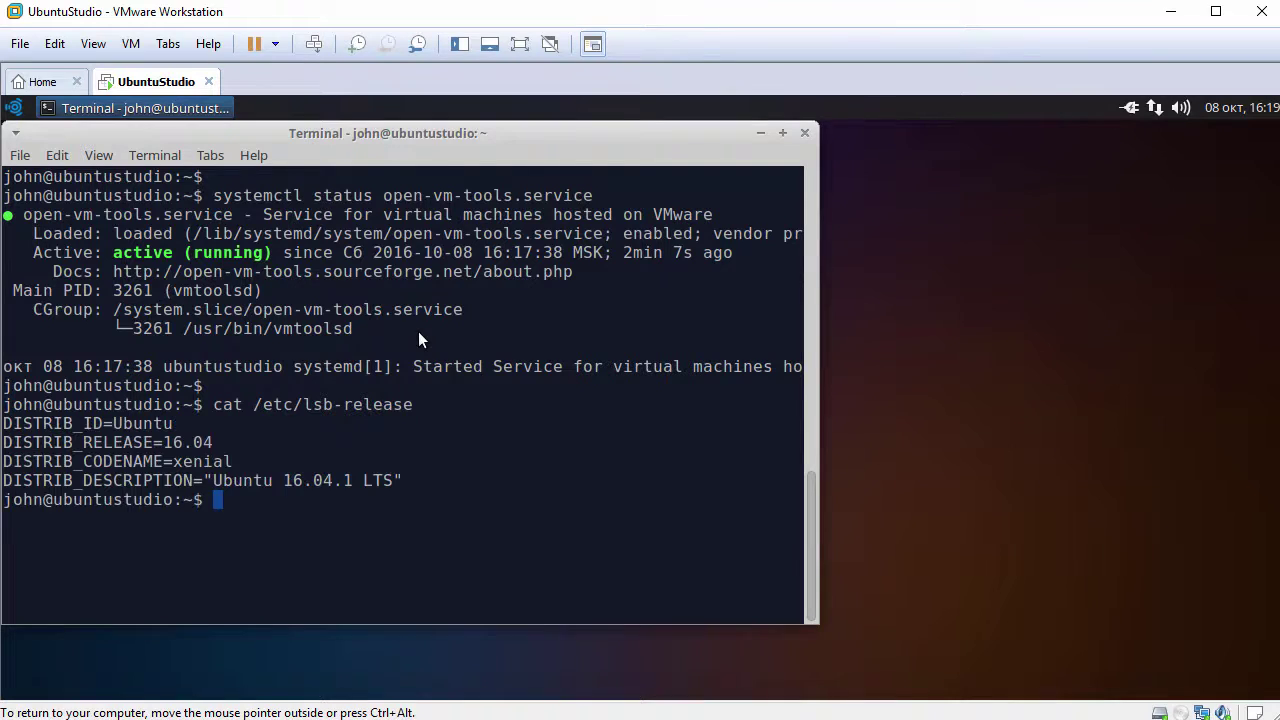
# Step: Display the kernel information with uname -a and close the terminal window
pyautogui.press('Return')
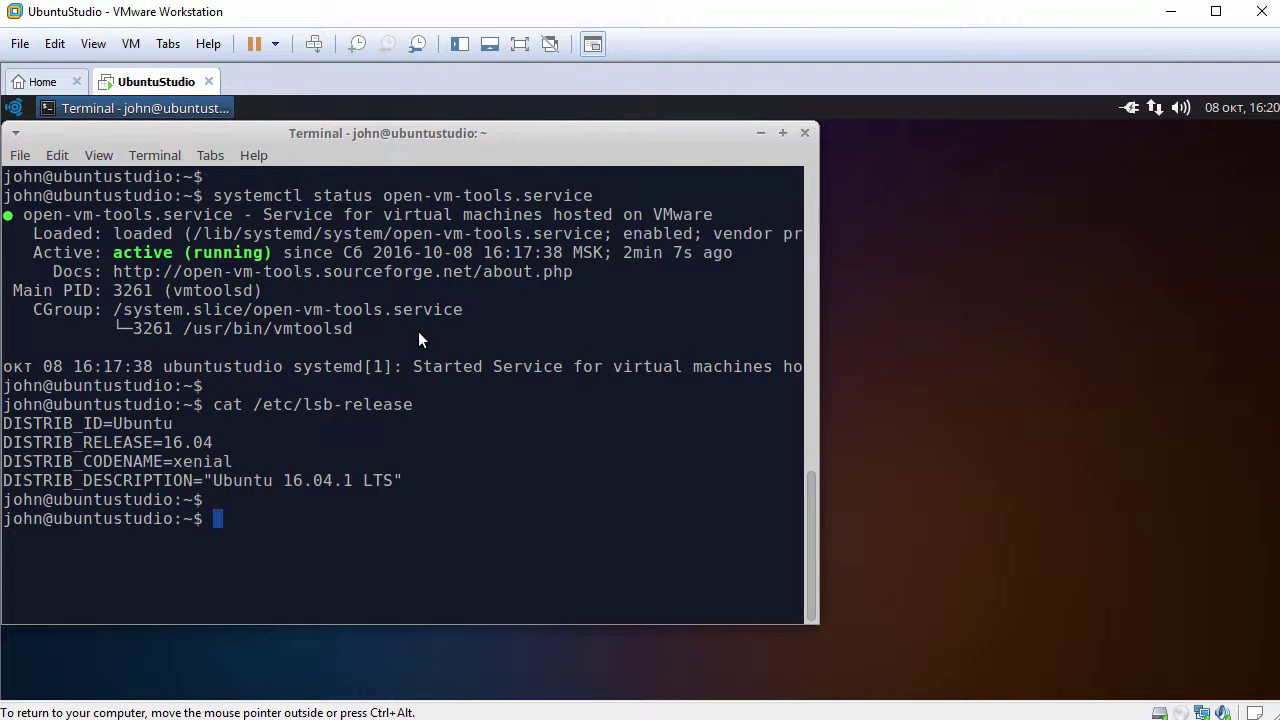
pyautogui.write('uname -a')
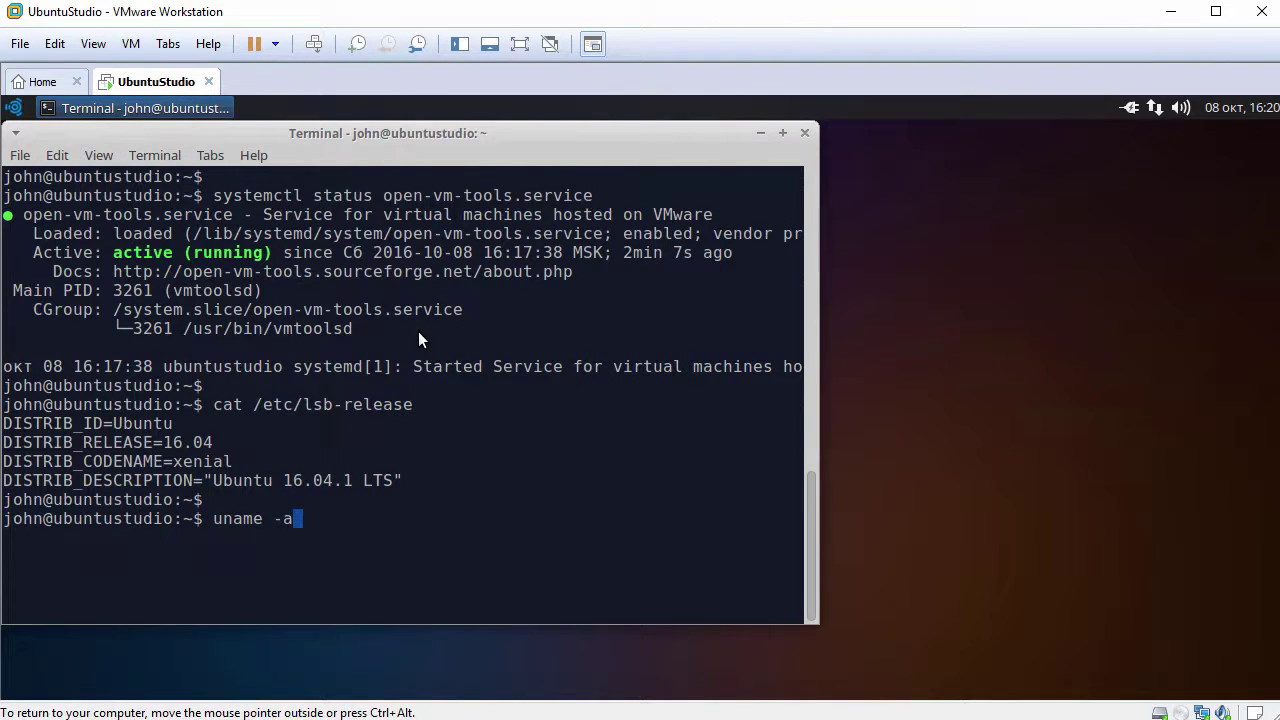
pyautogui.press('Return')
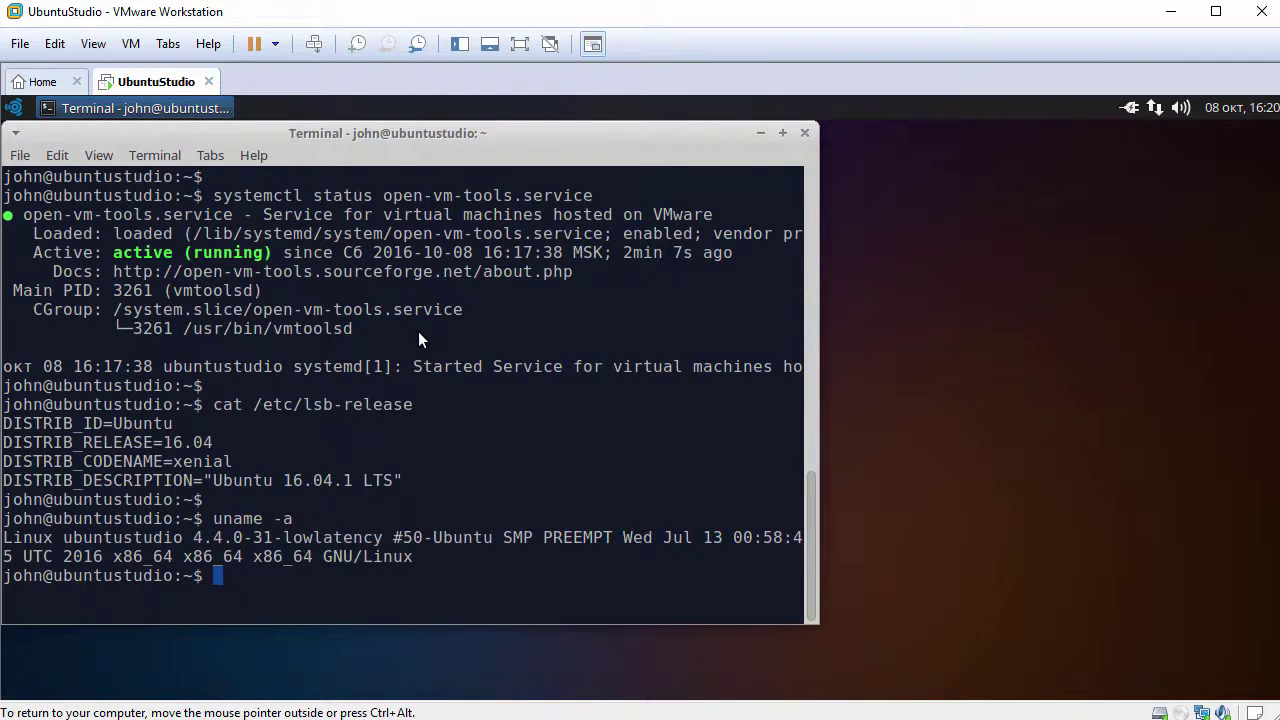
pyautogui.click(805, 133)
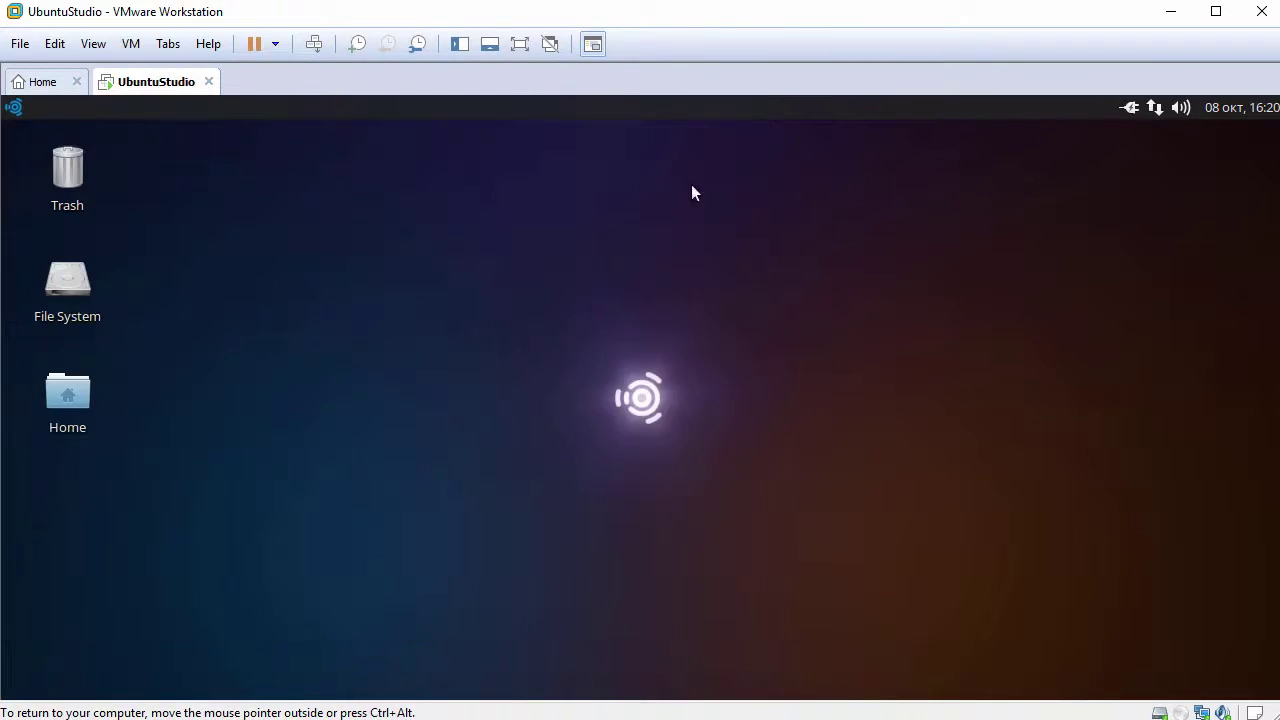
# Step: Open About Xfce from the list of all applications to view the desktop environment's version information
pyautogui.click(14, 108)
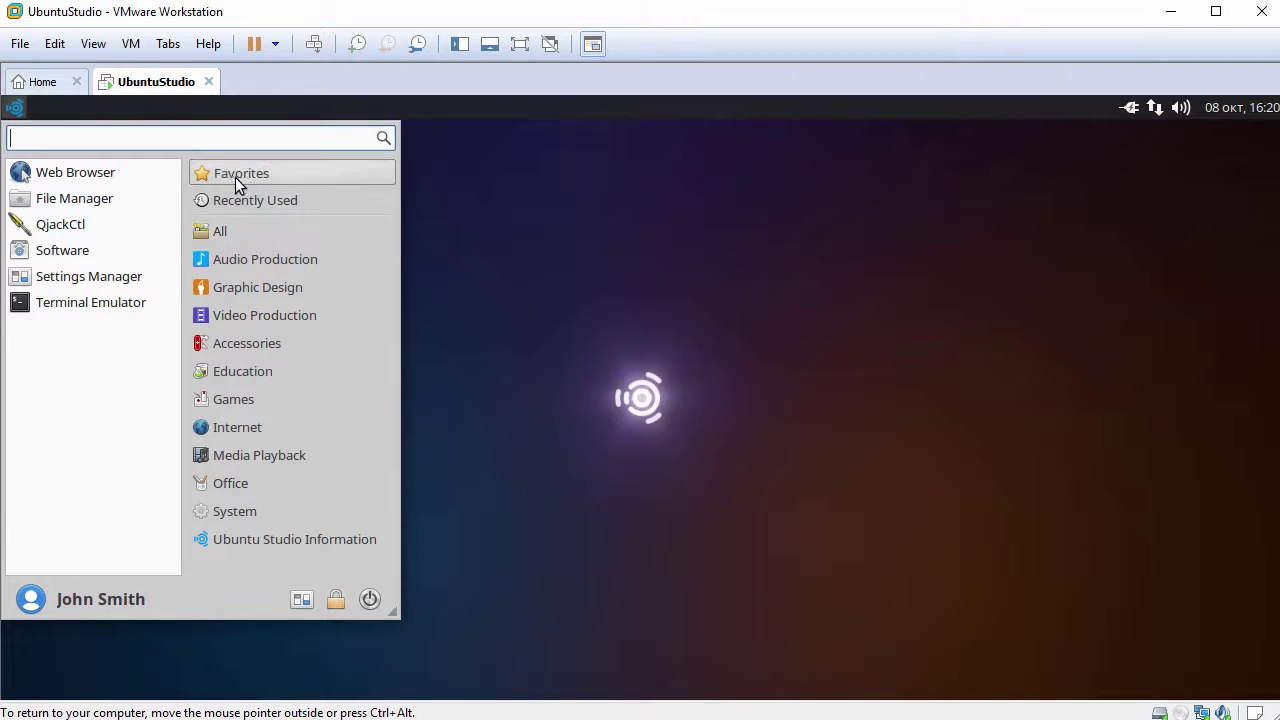
pyautogui.click(232, 241)
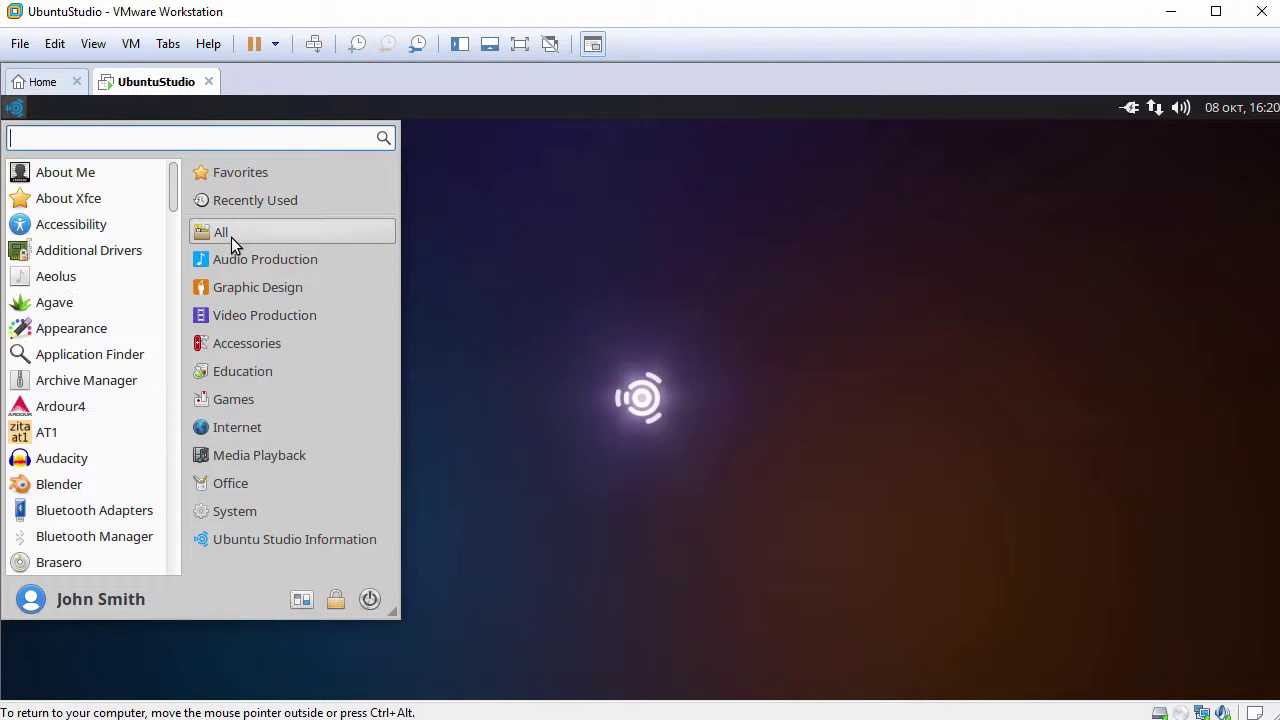
pyautogui.click(70, 198)
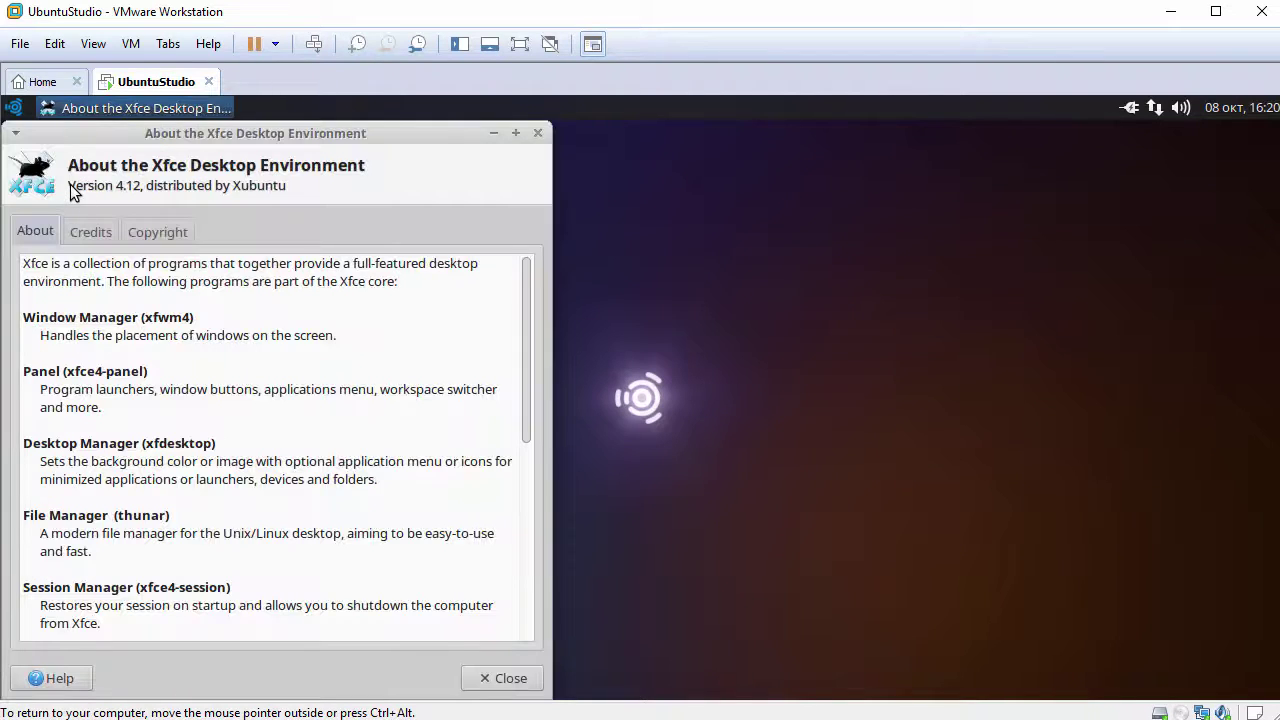
# Step: Close the About Xfce window and launch Audacity from the Audio Production applications
pyautogui.click(538, 133)
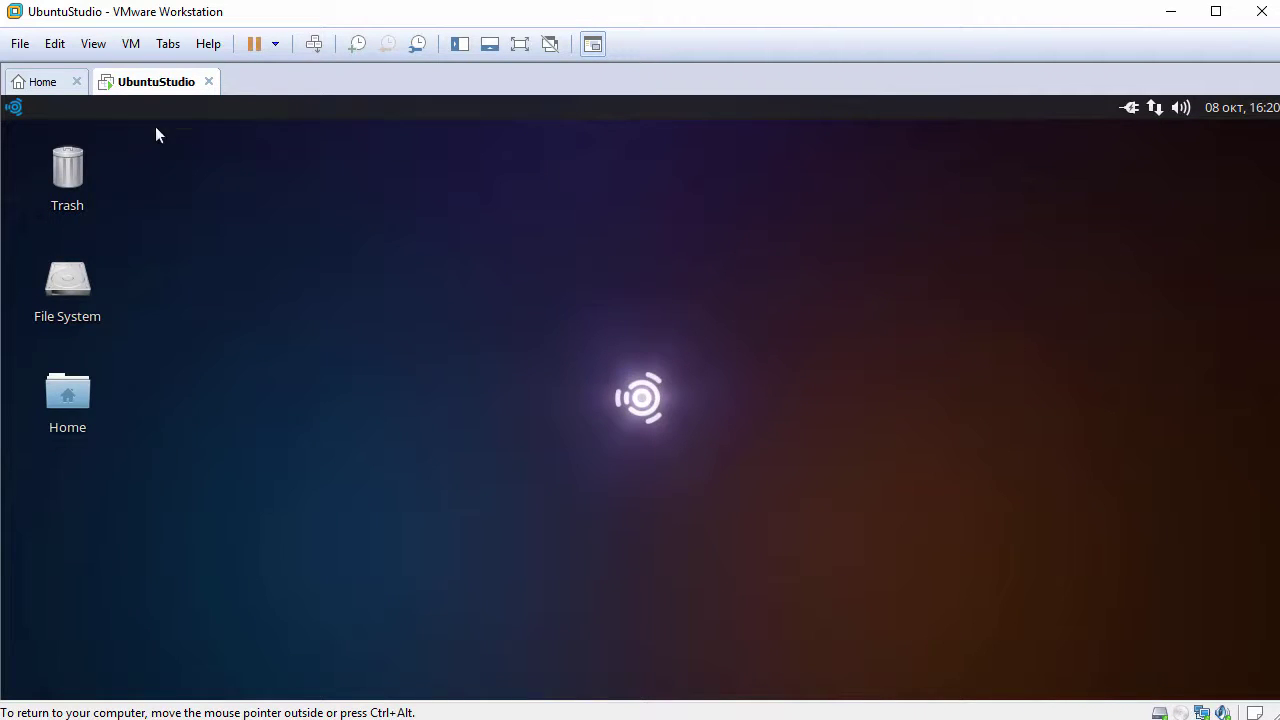
pyautogui.click(13, 107)
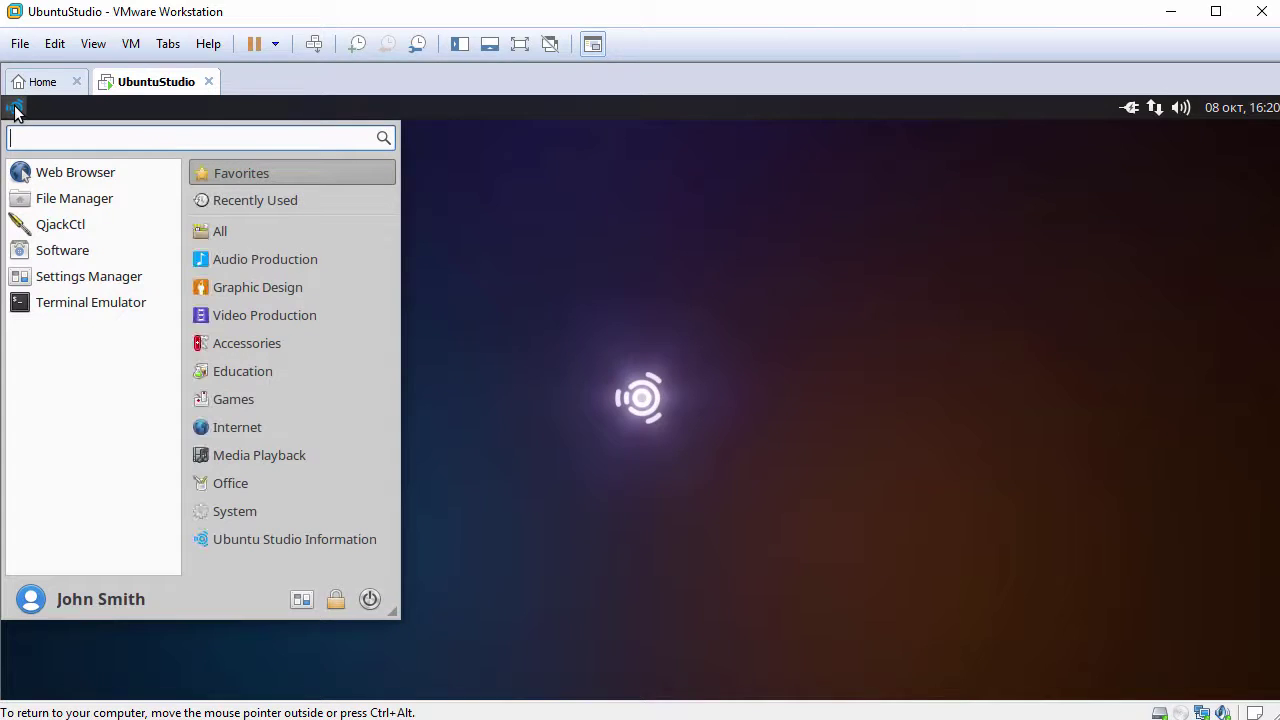
pyautogui.click(270, 259)
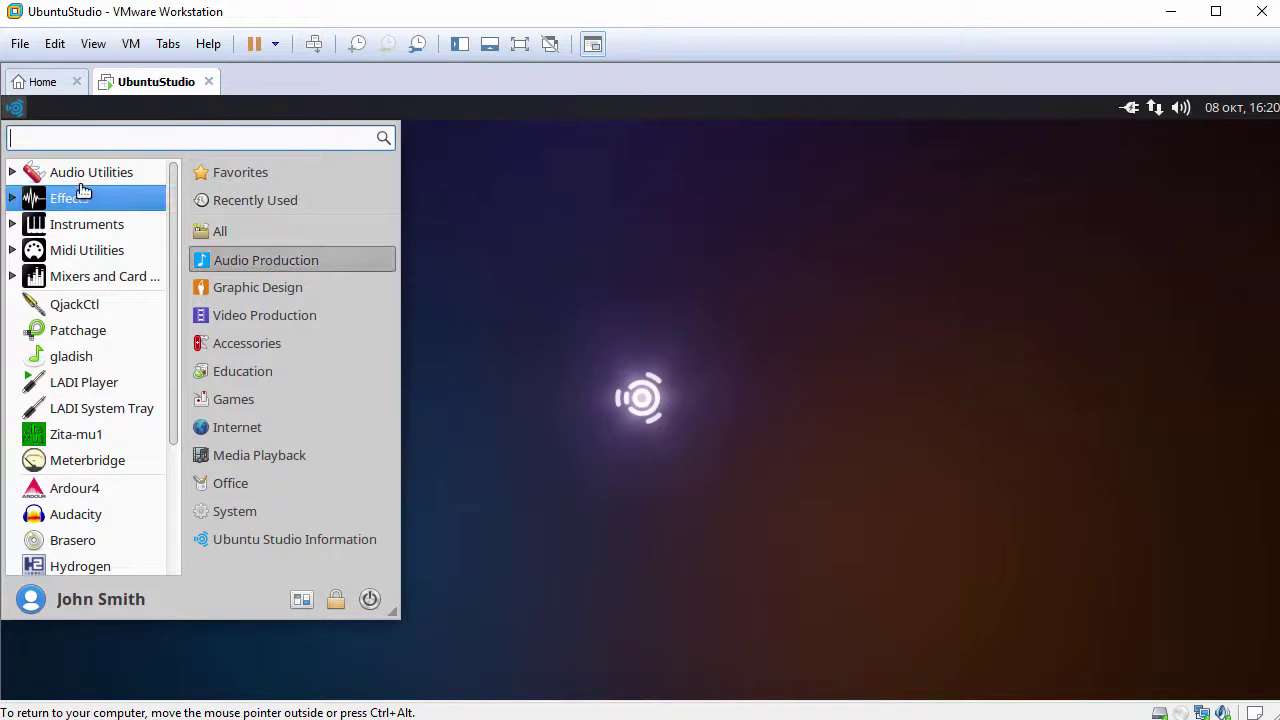
pyautogui.click(10, 173)
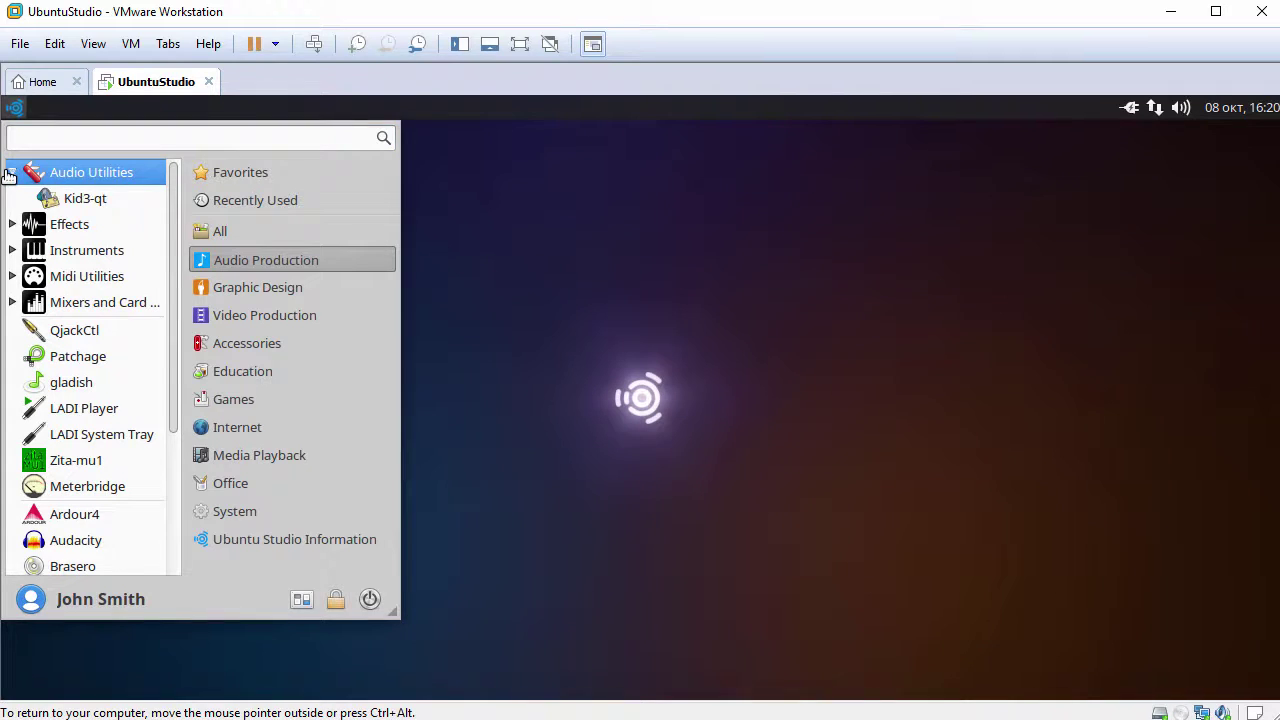
pyautogui.click(10, 173)
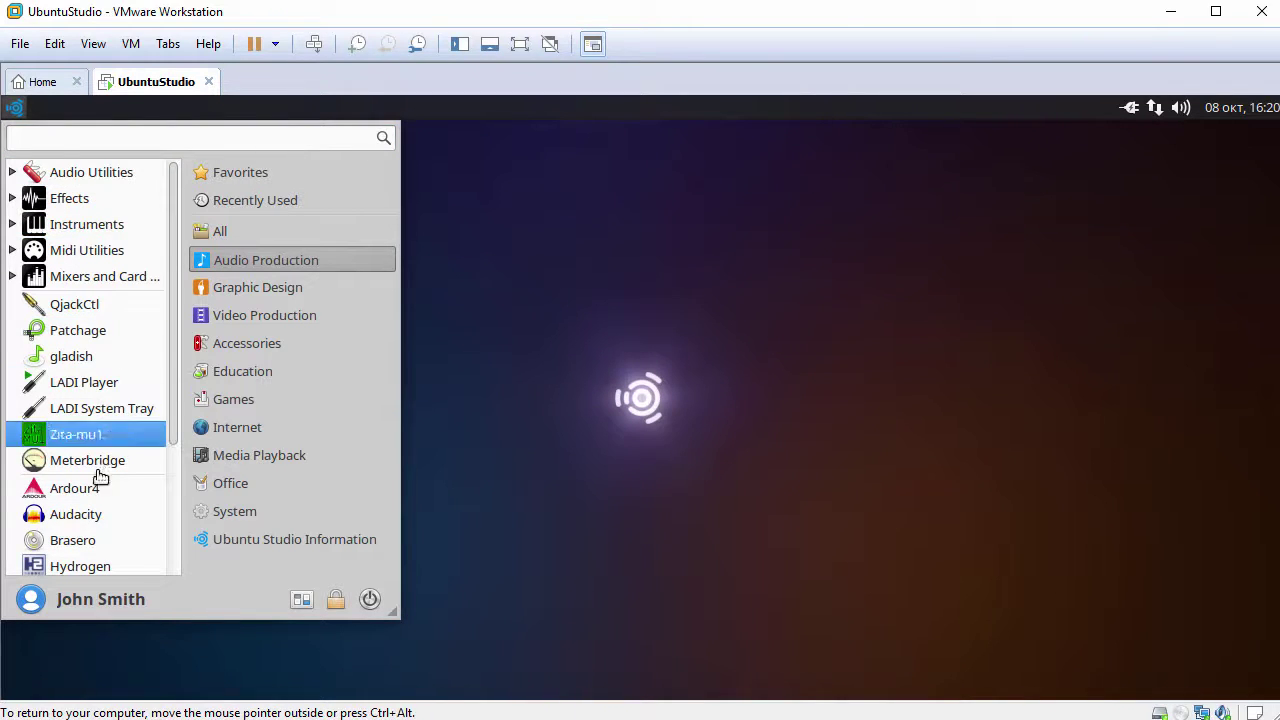
pyautogui.click(88, 515)
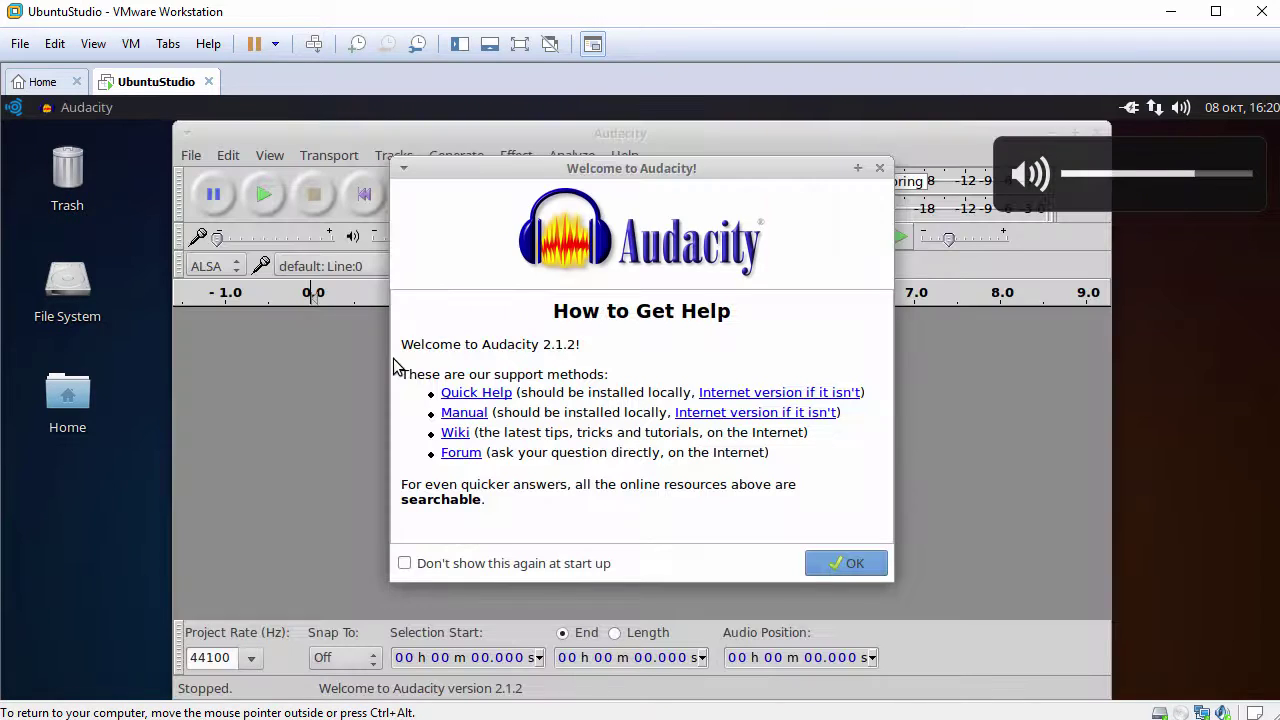
# Step: Stop Audacity's welcome message from showing at start up, dismiss it and quit Audacity
pyautogui.click(560, 563)
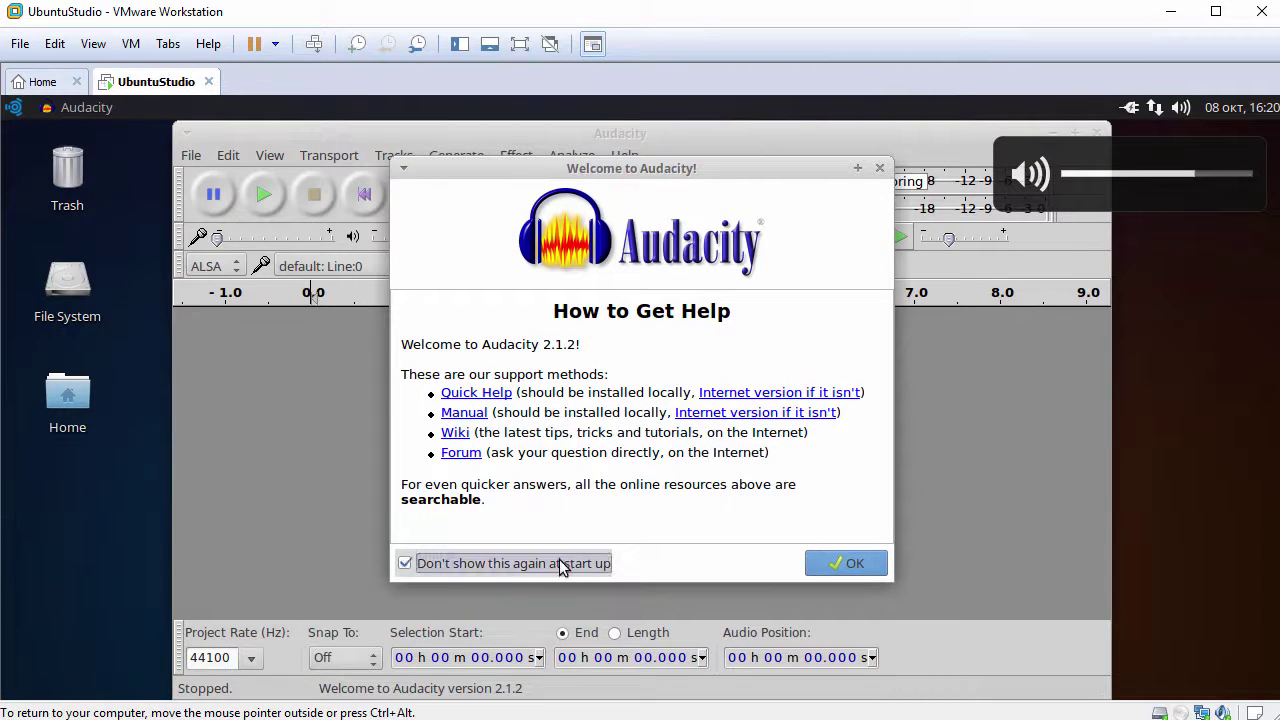
pyautogui.click(822, 566)
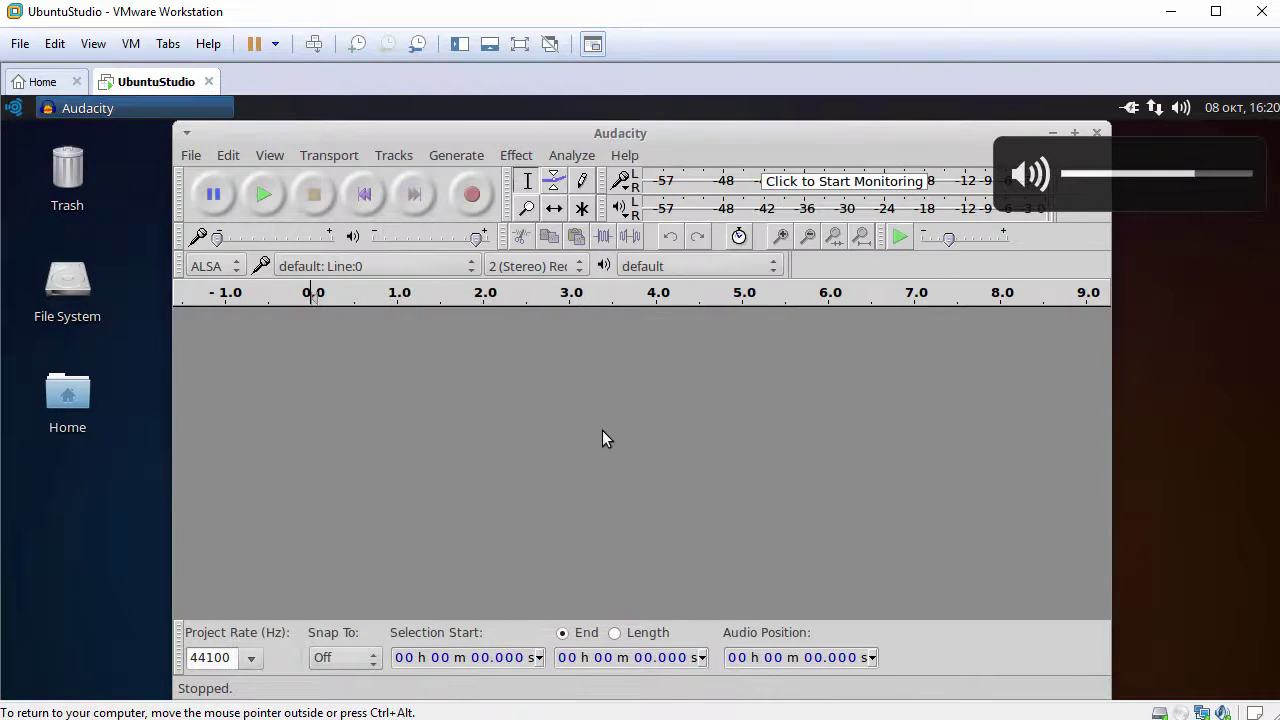
pyautogui.click(190, 155)
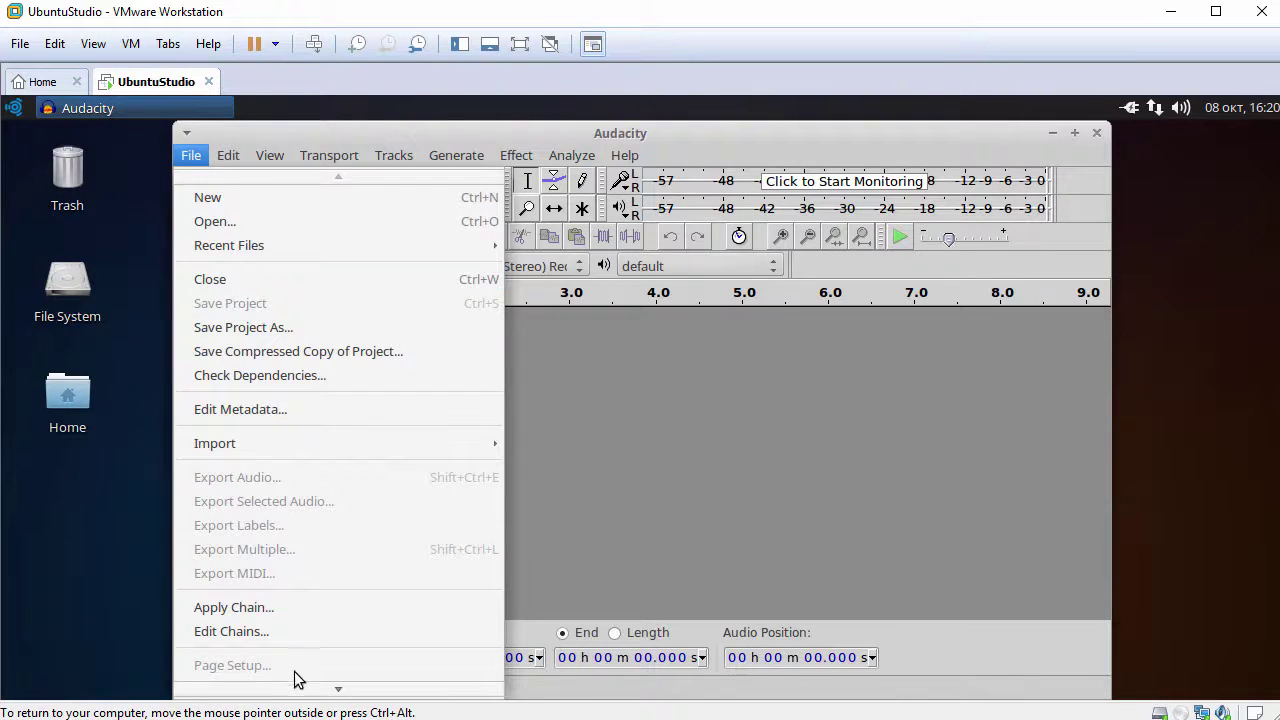
pyautogui.click(278, 670)
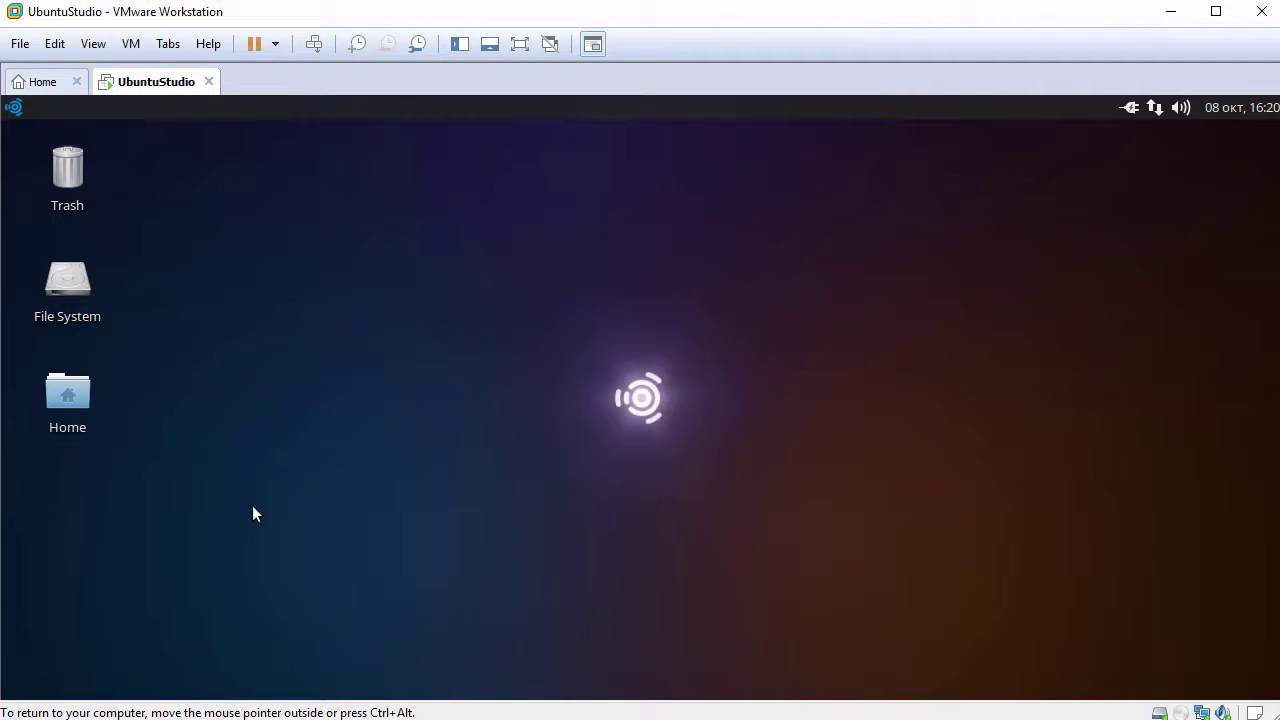
# Step: Launch Blender from the Graphic Design applications to check that it starts, and close its window
pyautogui.click(14, 107)
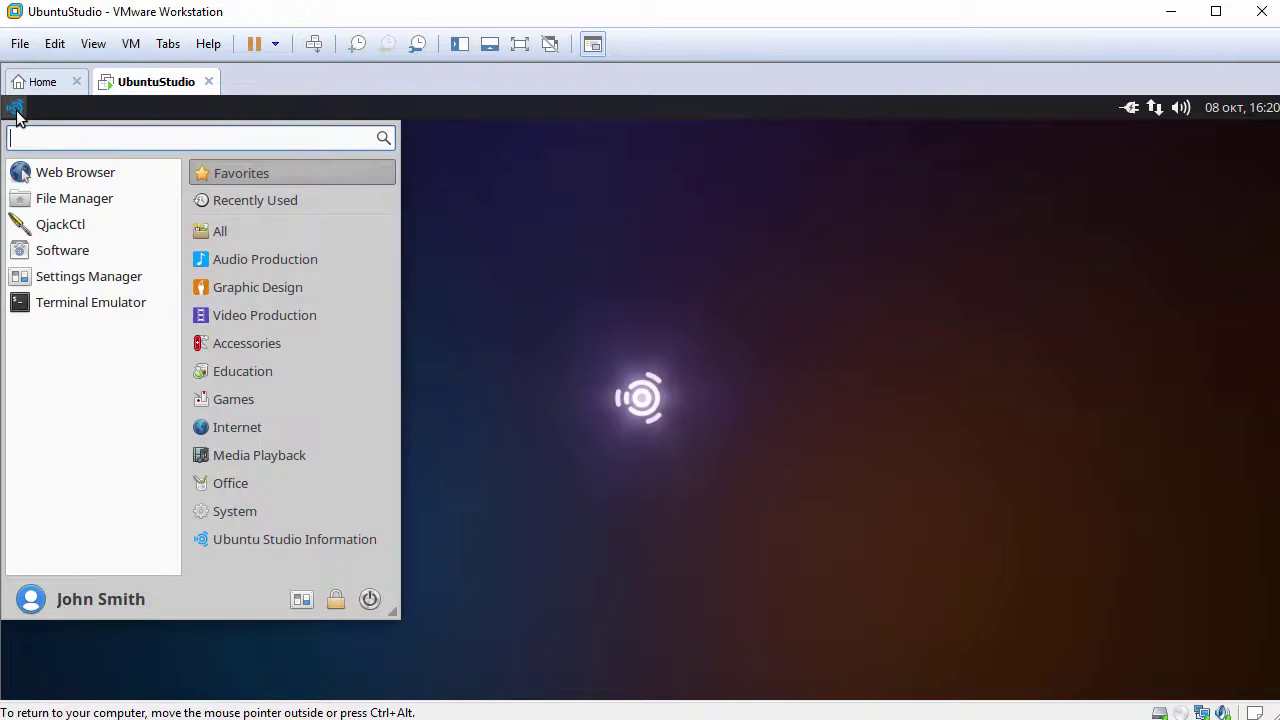
pyautogui.click(264, 286)
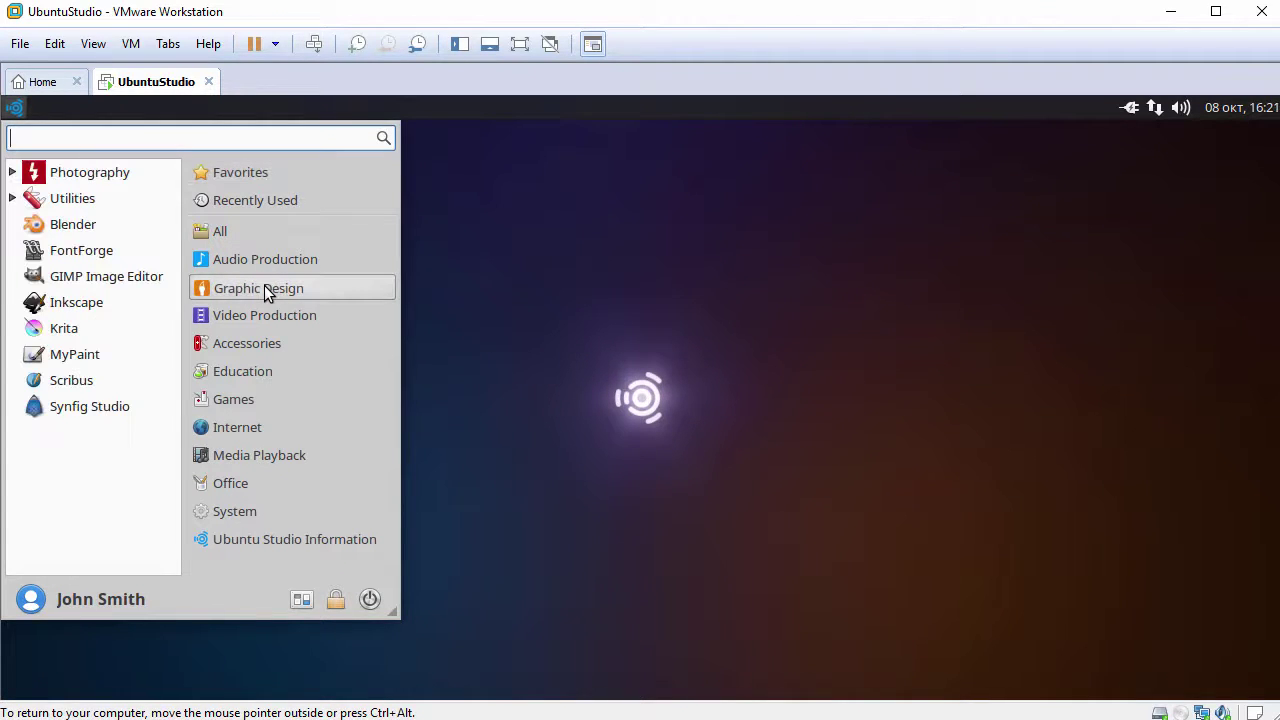
pyautogui.click(93, 225)
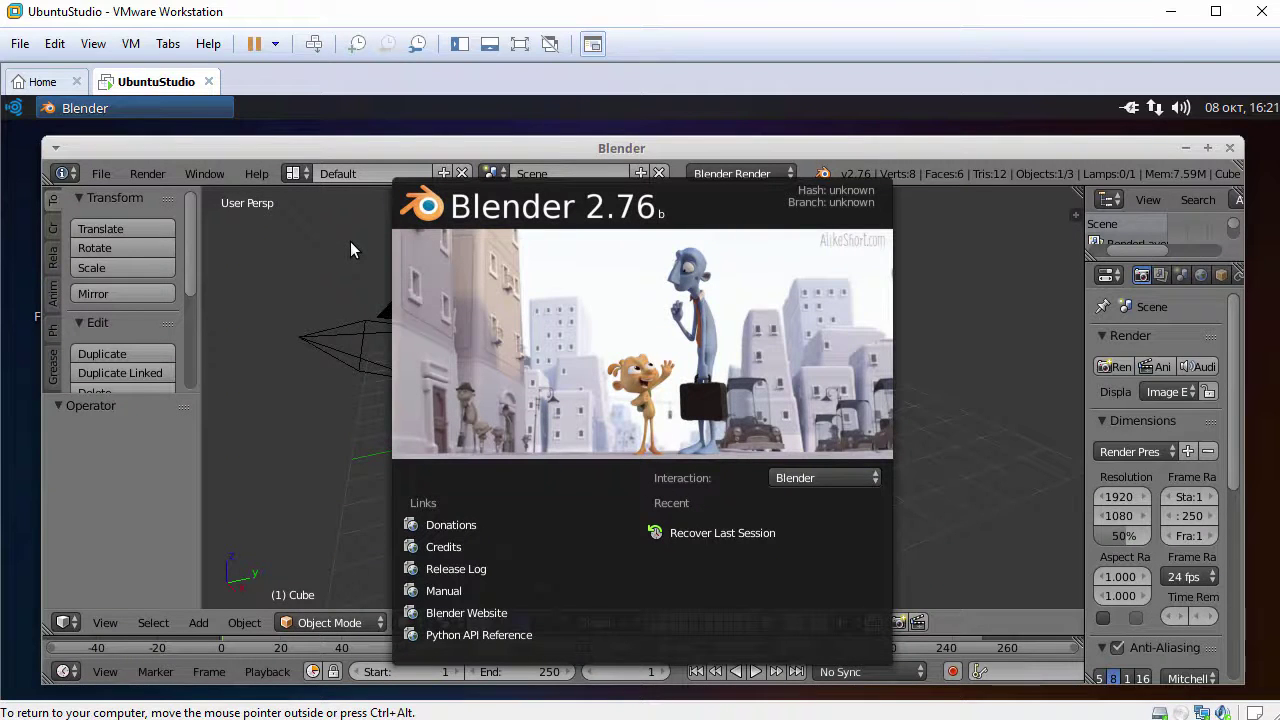
pyautogui.click(56, 150)
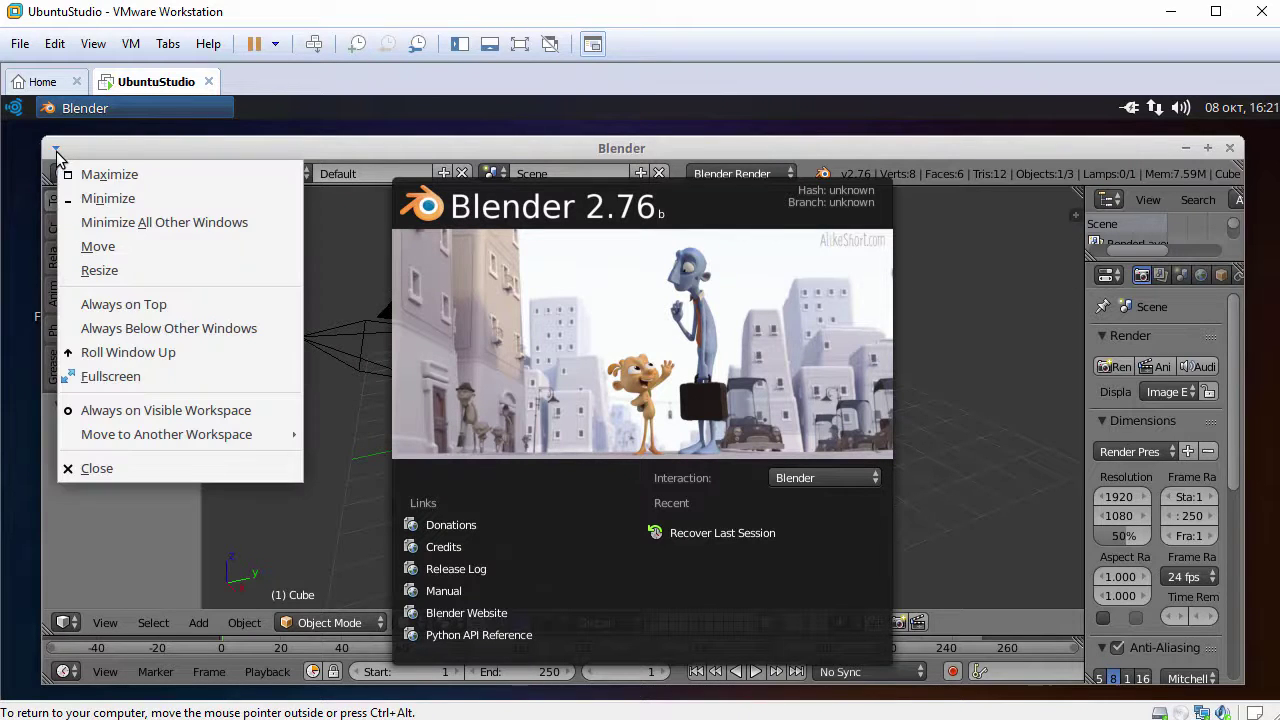
pyautogui.click(110, 468)
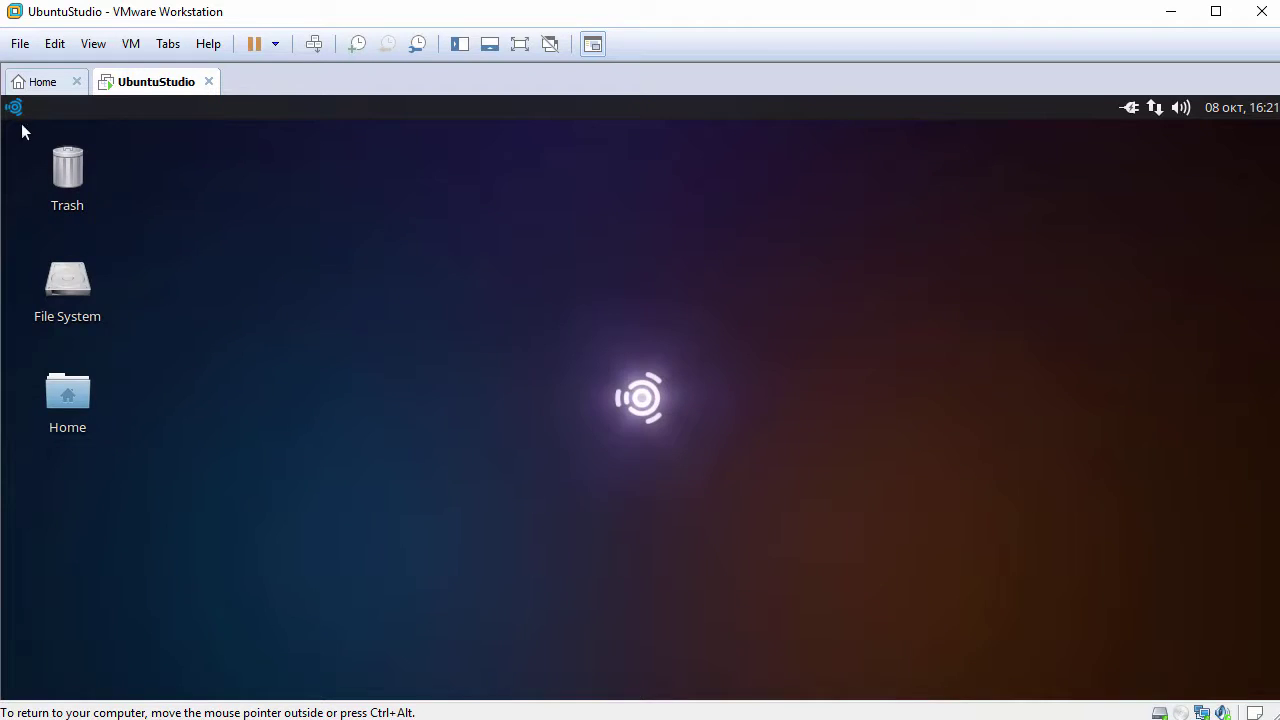
# Step: View the Video Production applications, and open and close the Calculator from Accessories
pyautogui.click(14, 107)
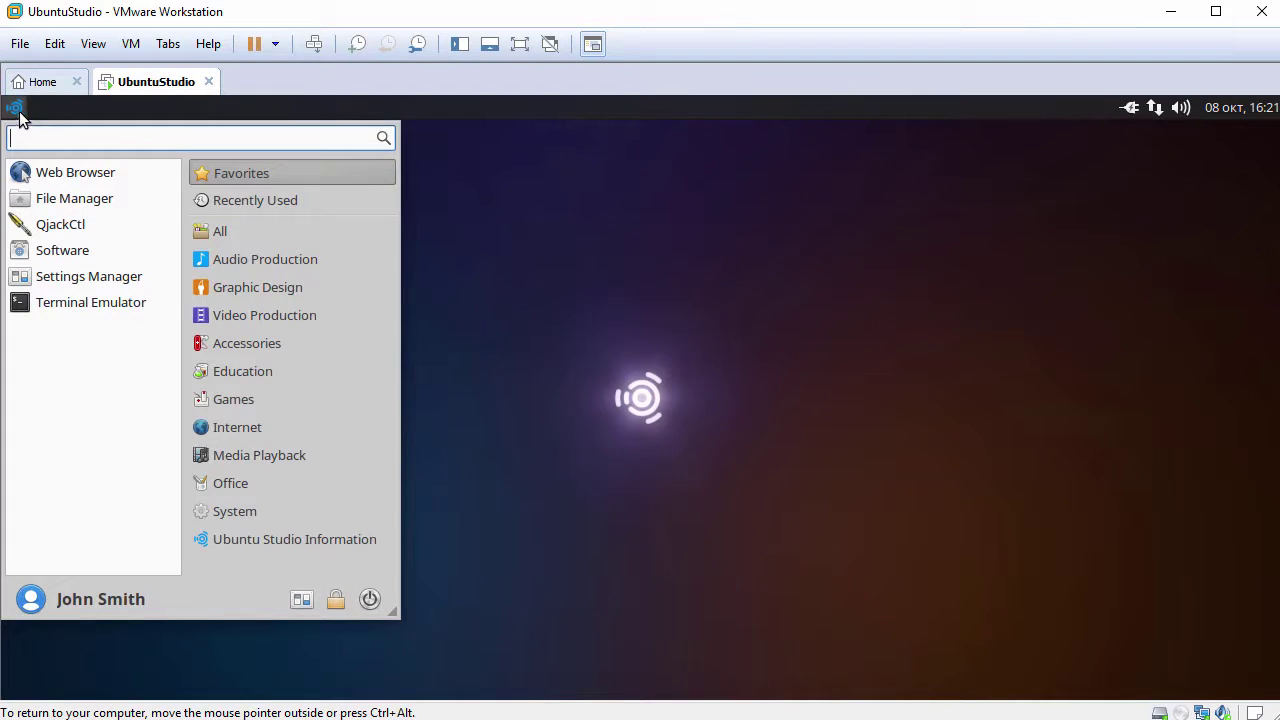
pyautogui.click(259, 318)
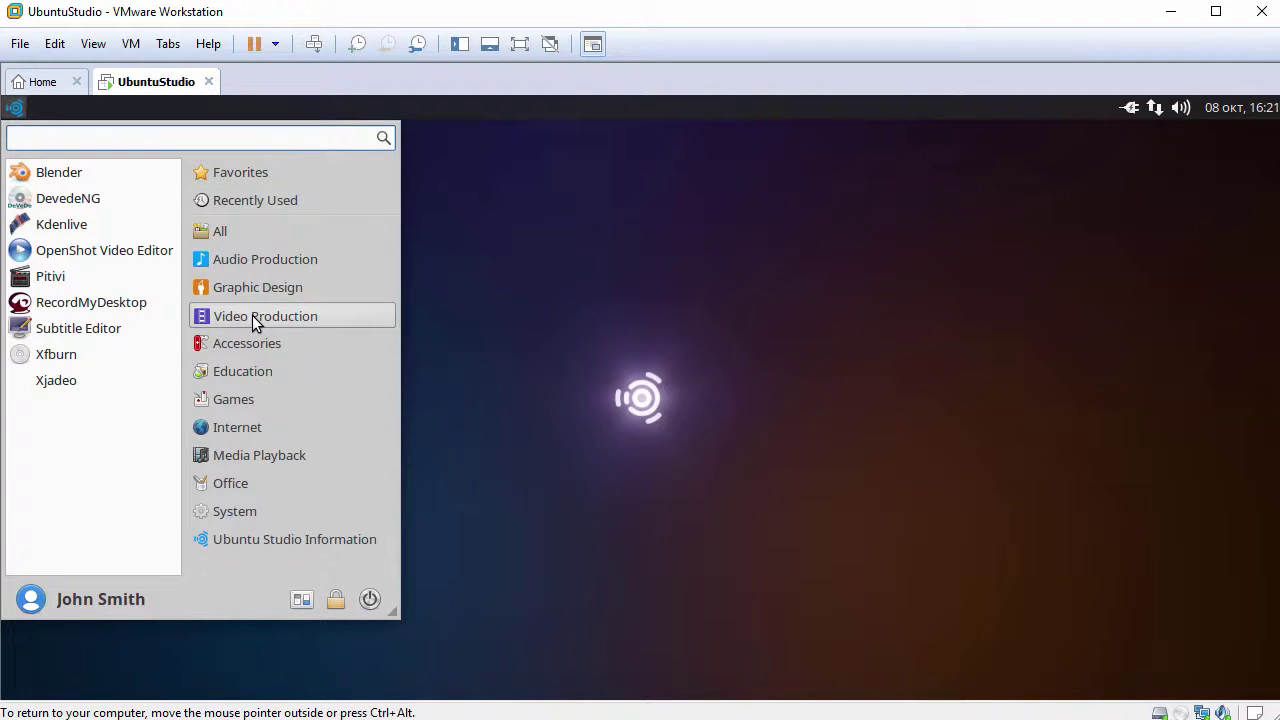
pyautogui.click(256, 345)
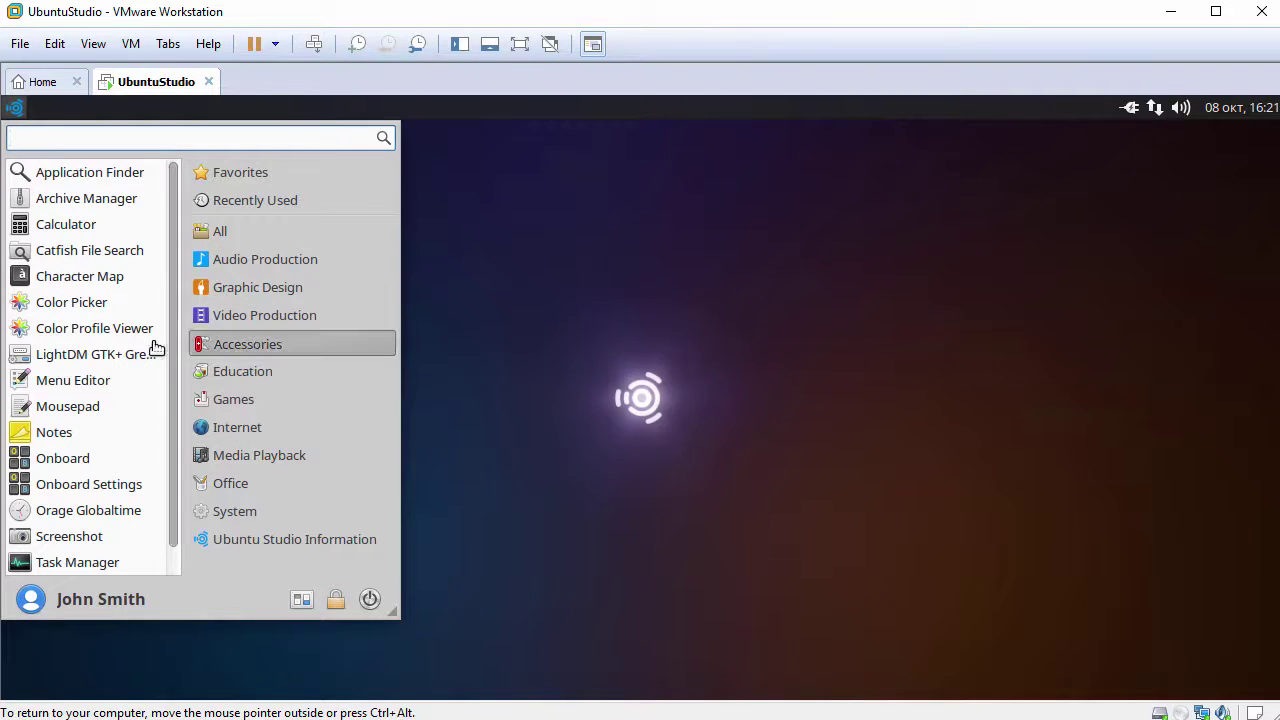
pyautogui.click(80, 226)
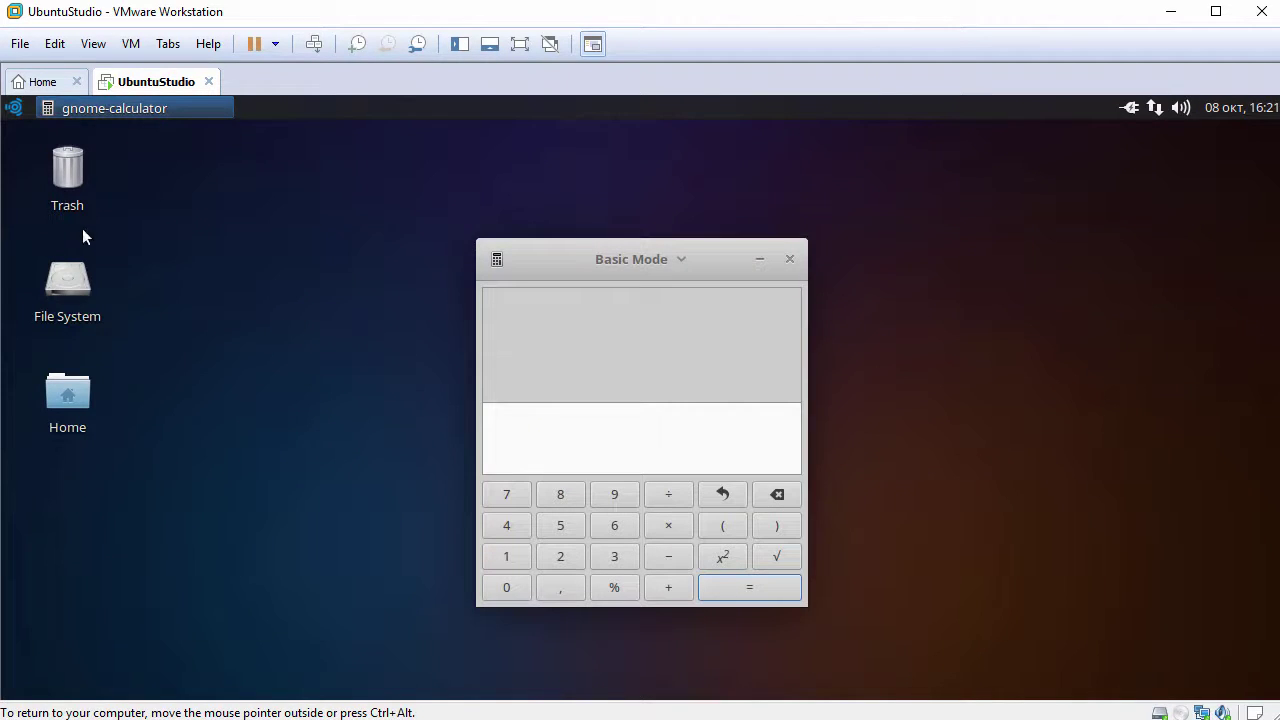
pyautogui.click(789, 261)
# Step: Open Task Manager from Accessories and look through the list of running processes
pyautogui.click(14, 107)
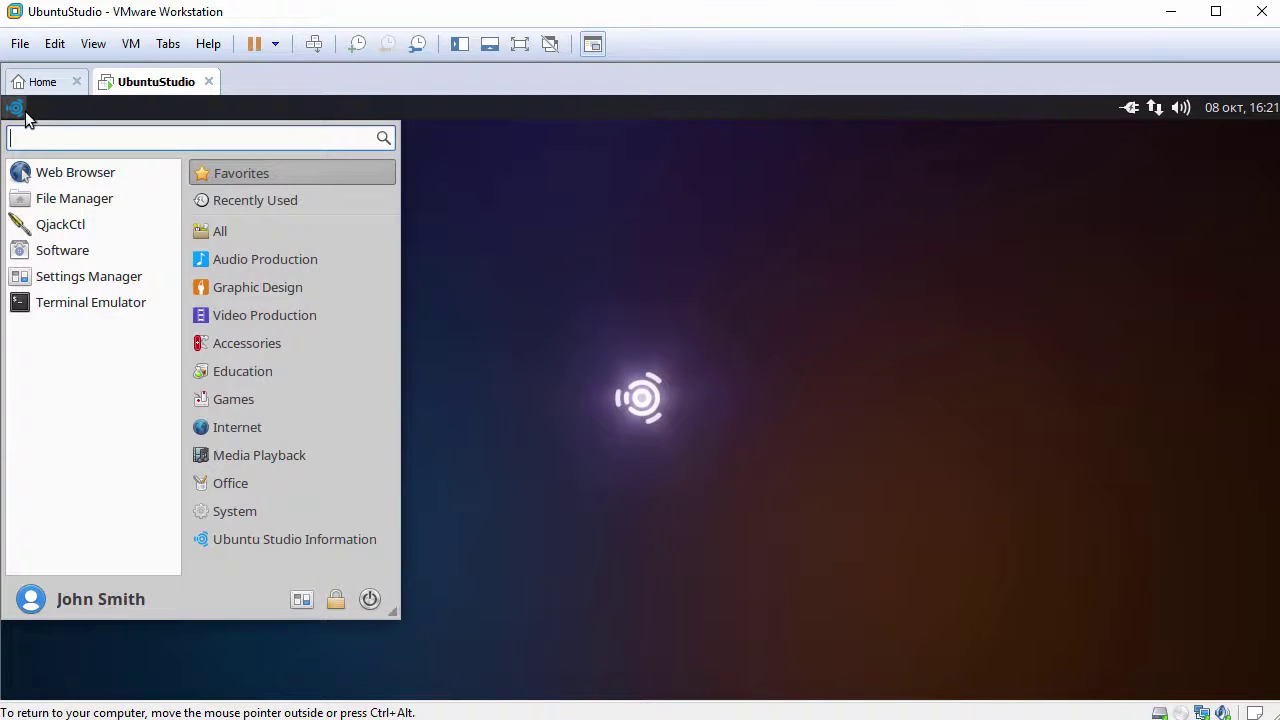
pyautogui.click(265, 350)
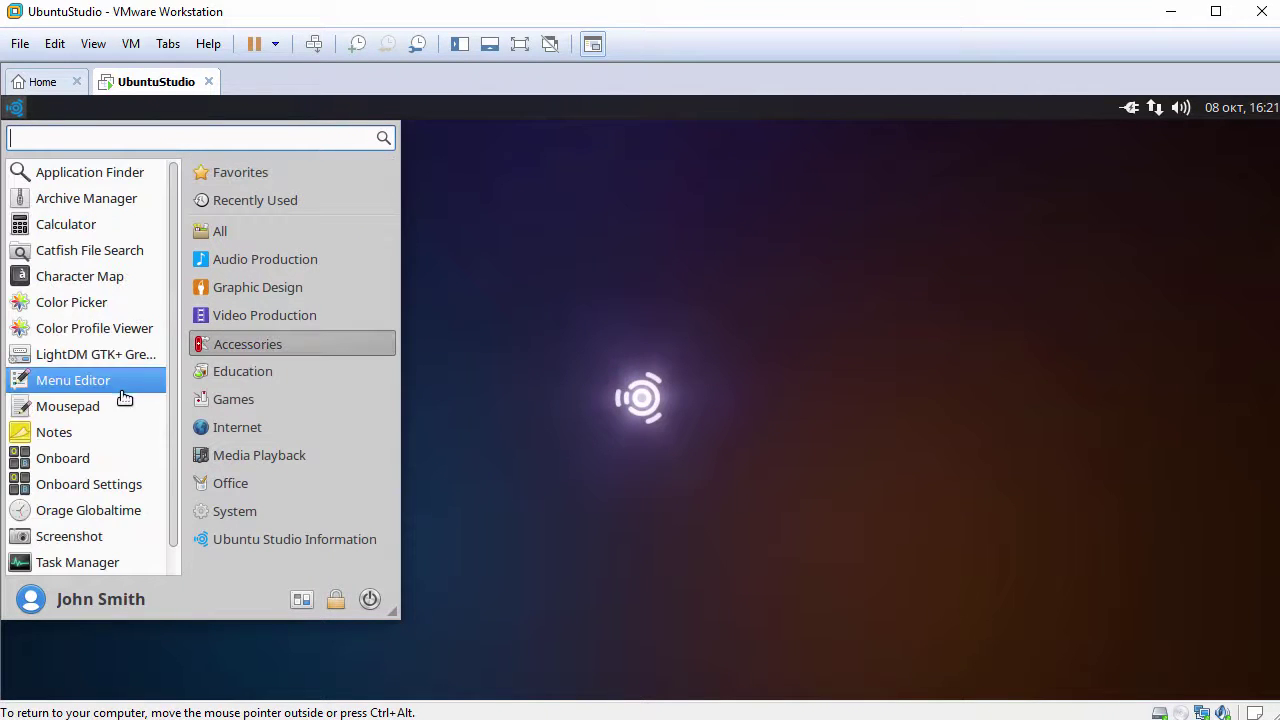
pyautogui.scroll(-1, 118, 410)
pyautogui.click(97, 538)
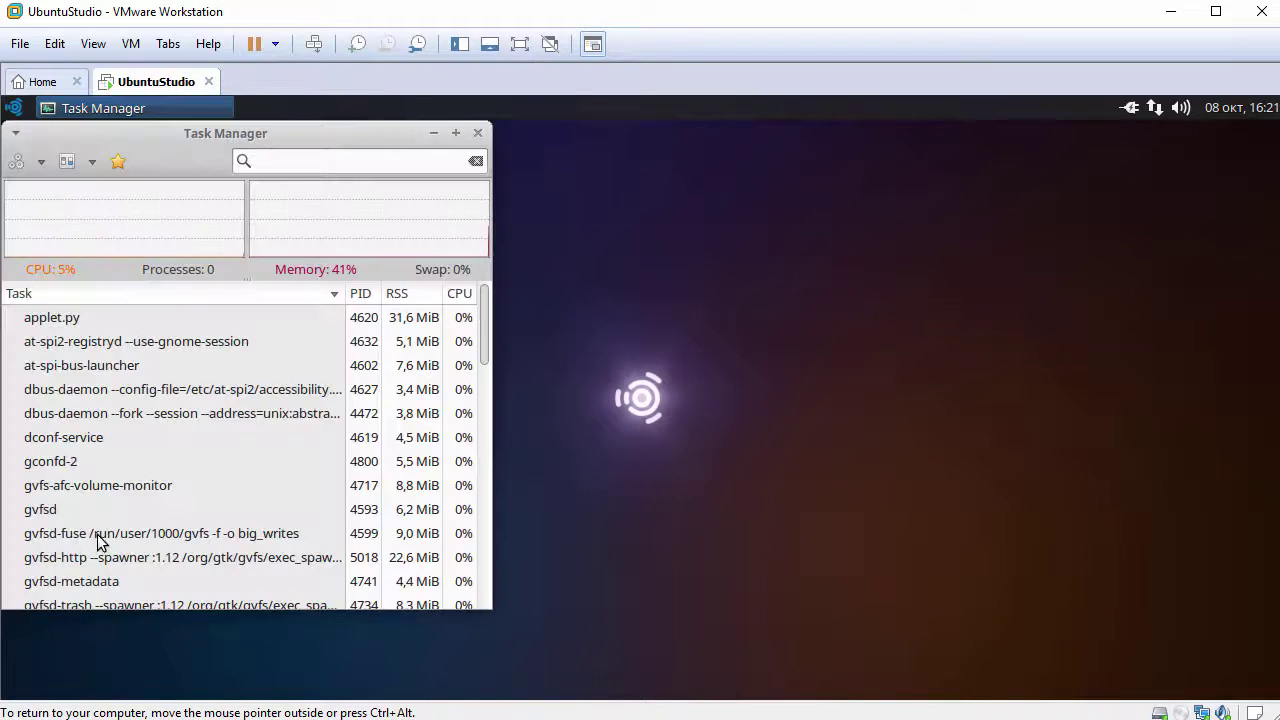
pyautogui.scroll(-7, 165, 413)
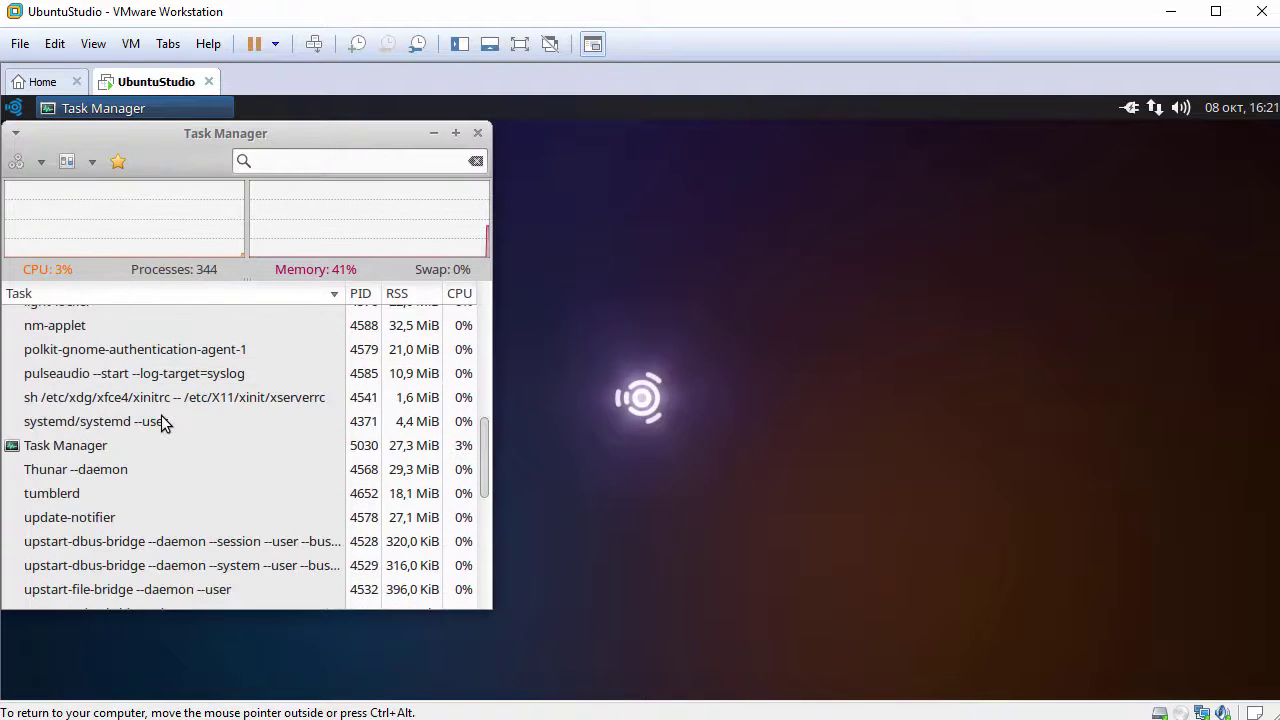
# Step: View the actions available for the tumblerd process and close Task Manager
pyautogui.click(80, 493)
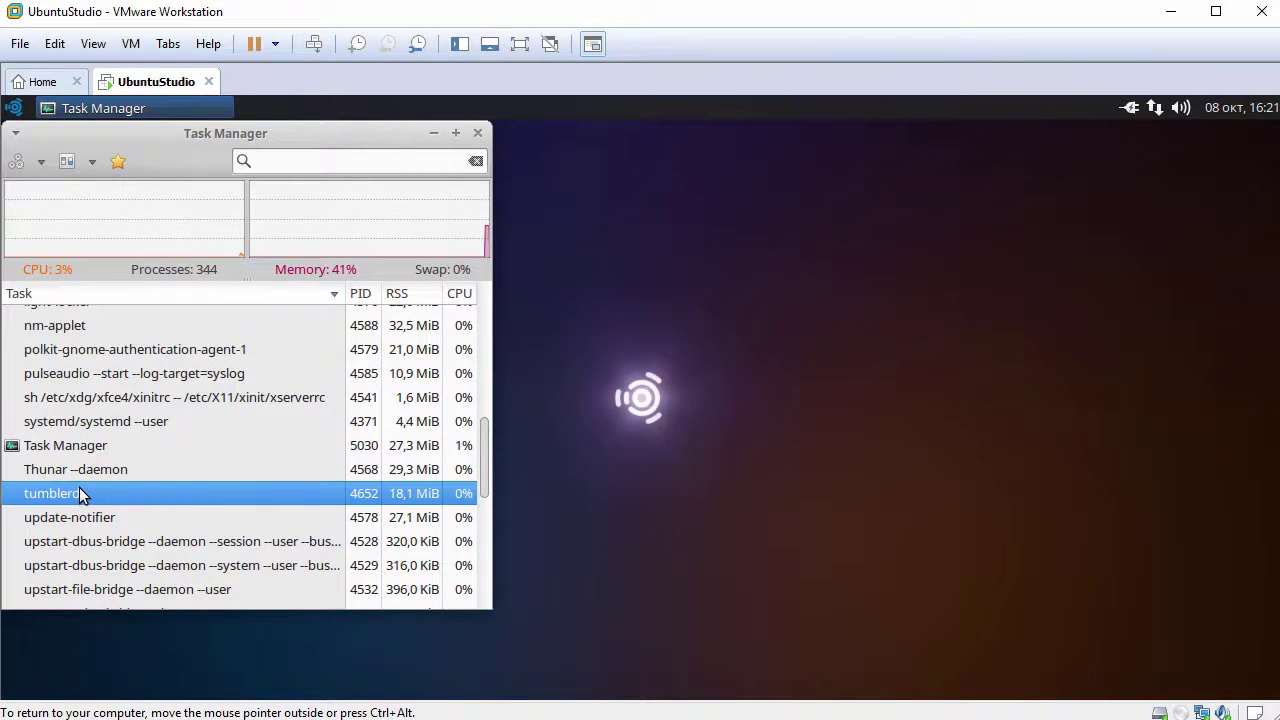
pyautogui.rightClick(80, 493)
pyautogui.moveTo(137, 578)
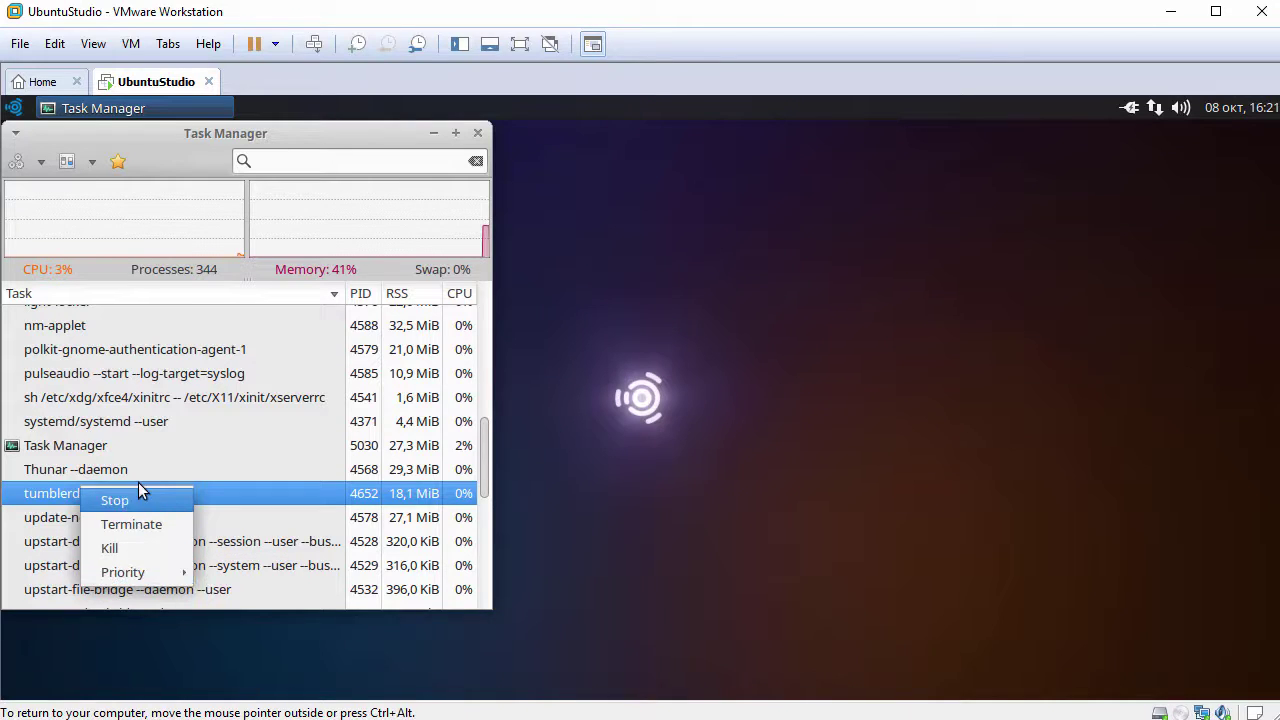
pyautogui.click(480, 135)
pyautogui.click(479, 136)
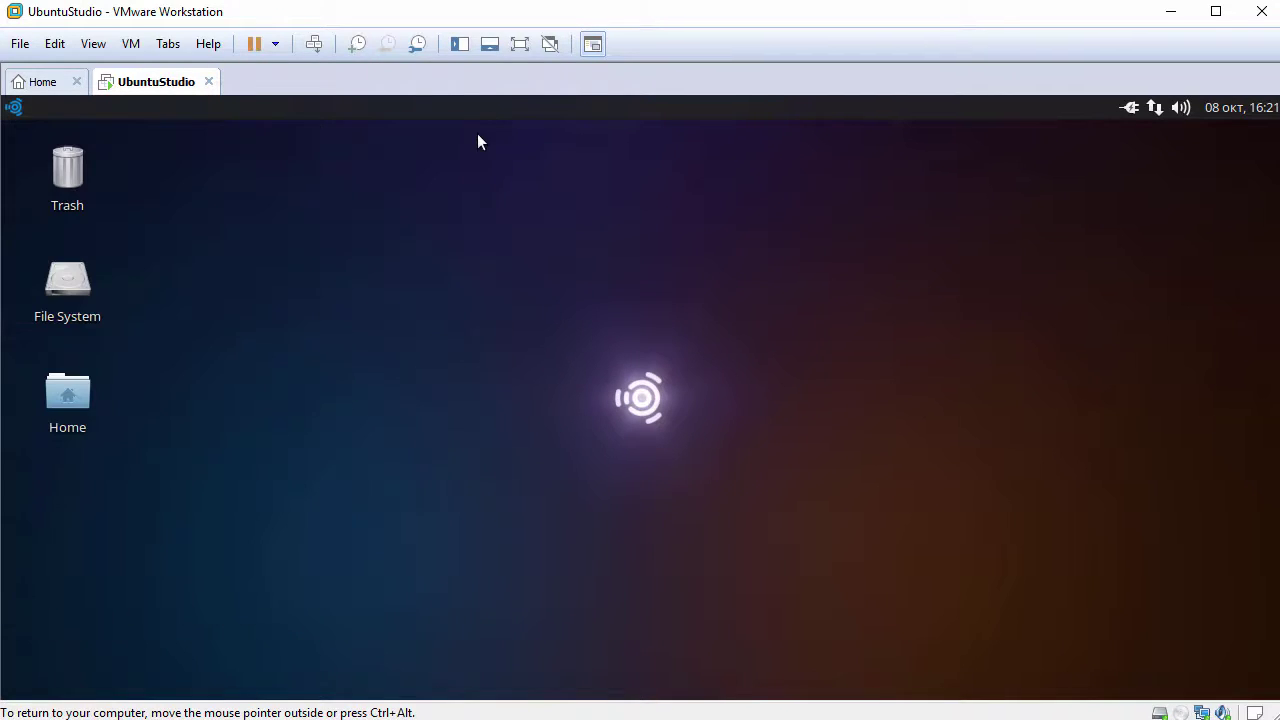
# Step: Look through the Education, Games, Internet and Media Playback applications, and launch LibreOffice from Office
pyautogui.click(14, 108)
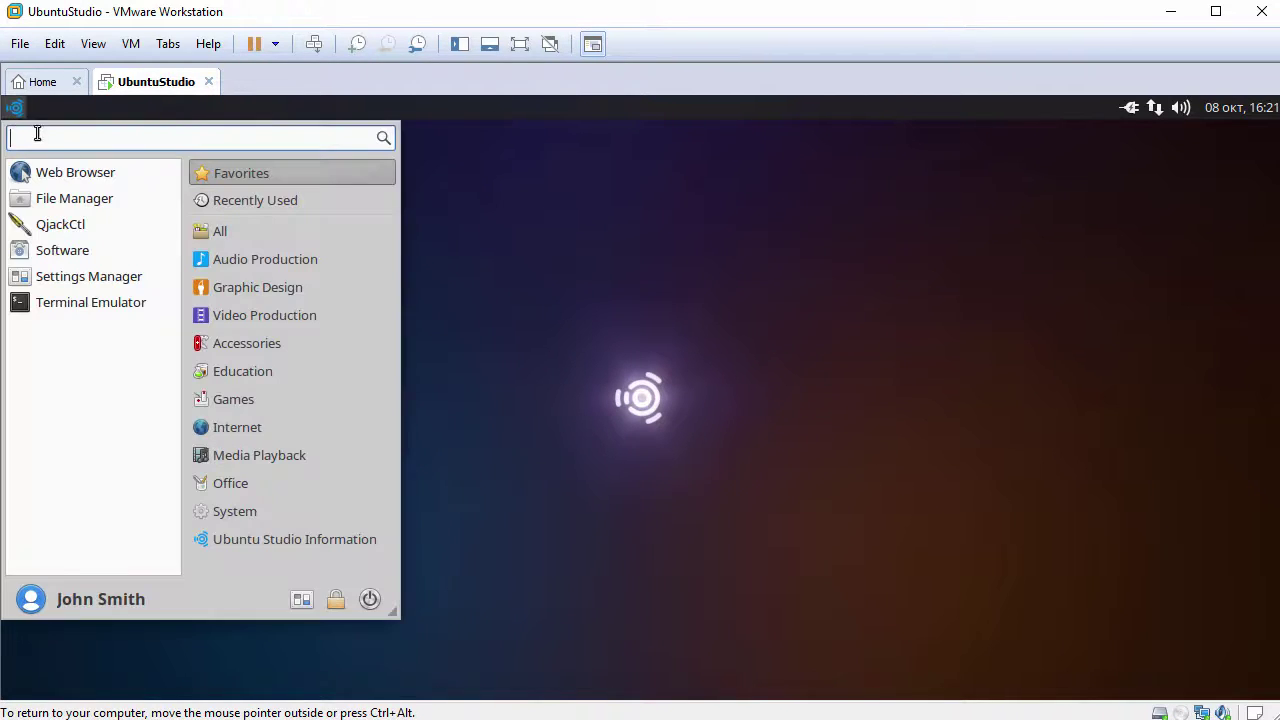
pyautogui.click(257, 373)
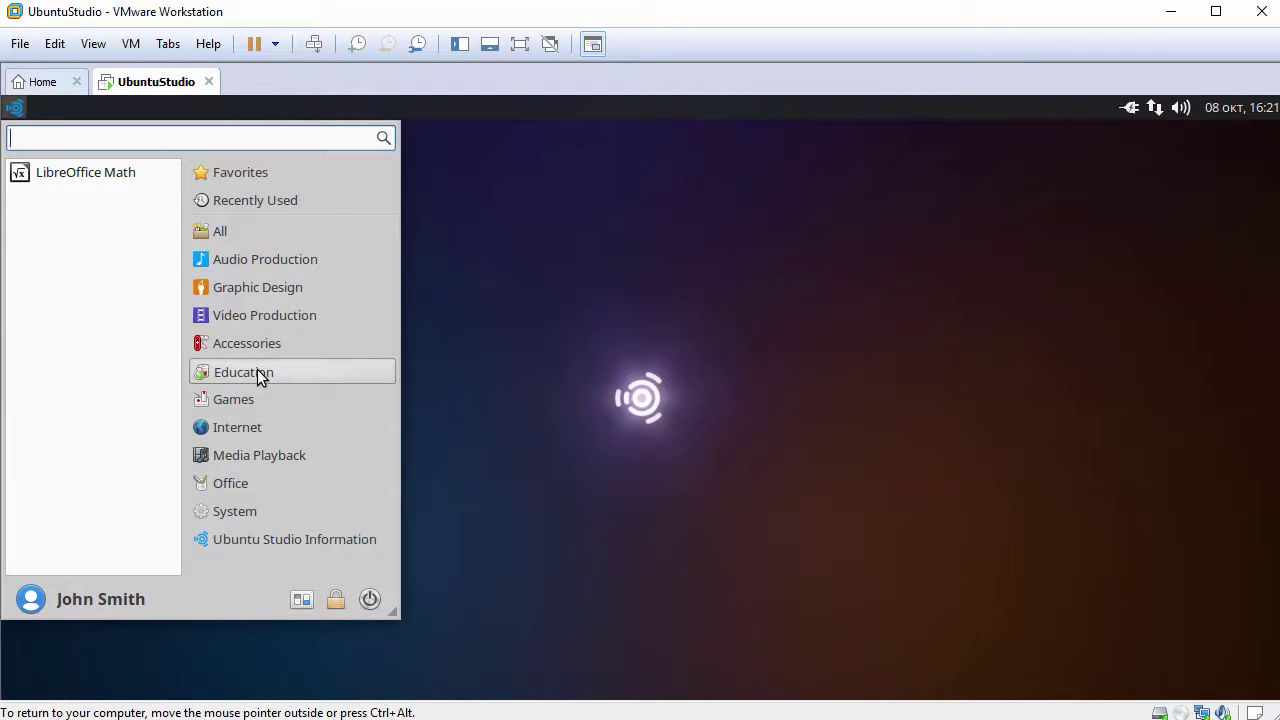
pyautogui.click(248, 403)
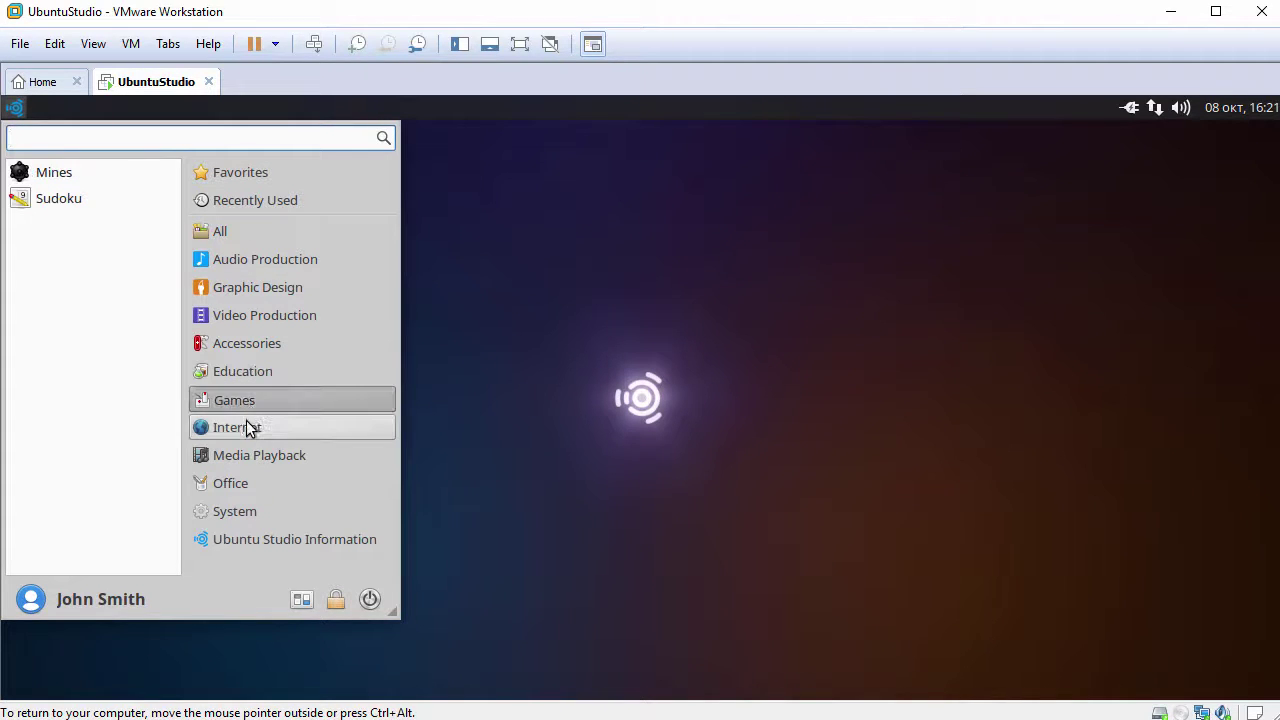
pyautogui.click(249, 428)
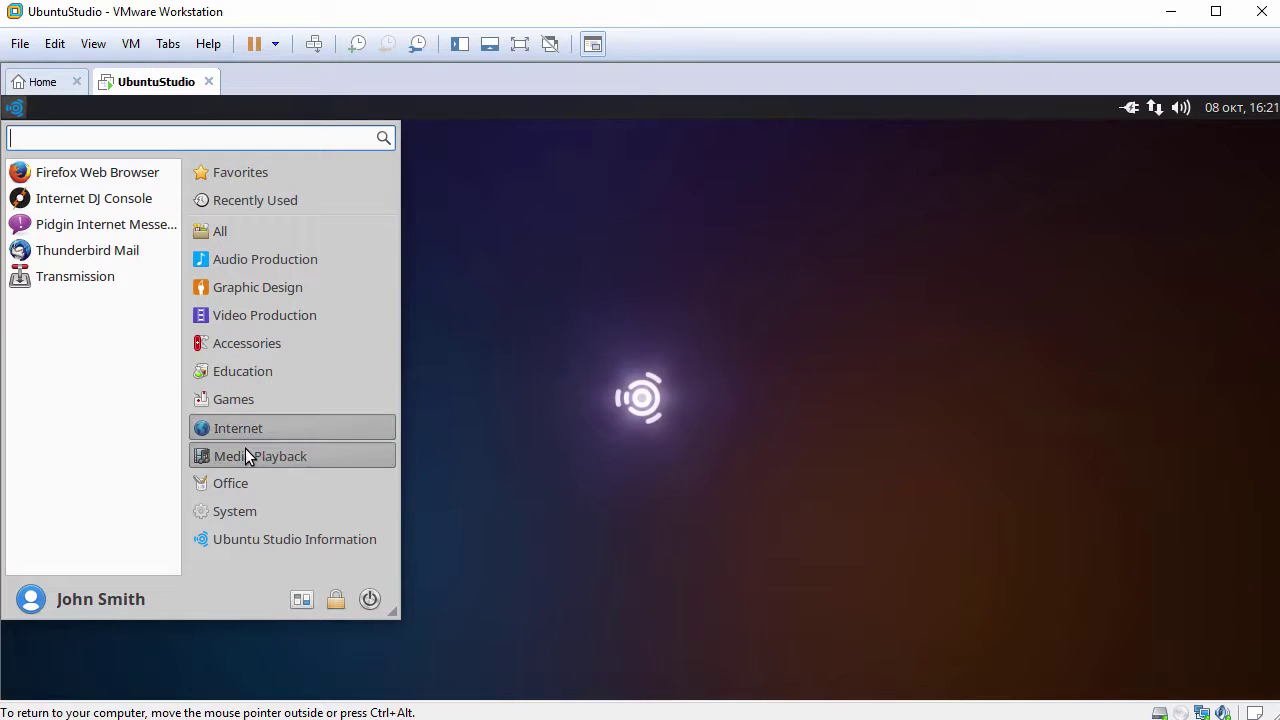
pyautogui.click(245, 452)
pyautogui.click(244, 482)
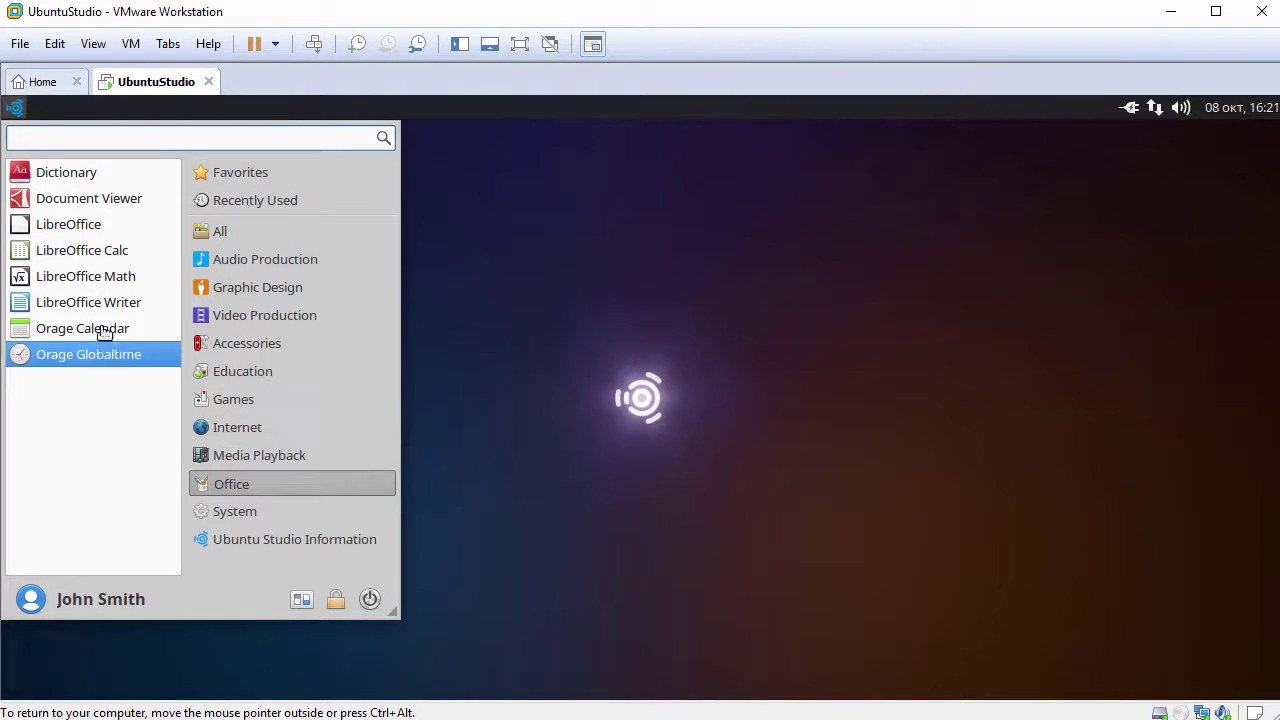
pyautogui.click(88, 232)
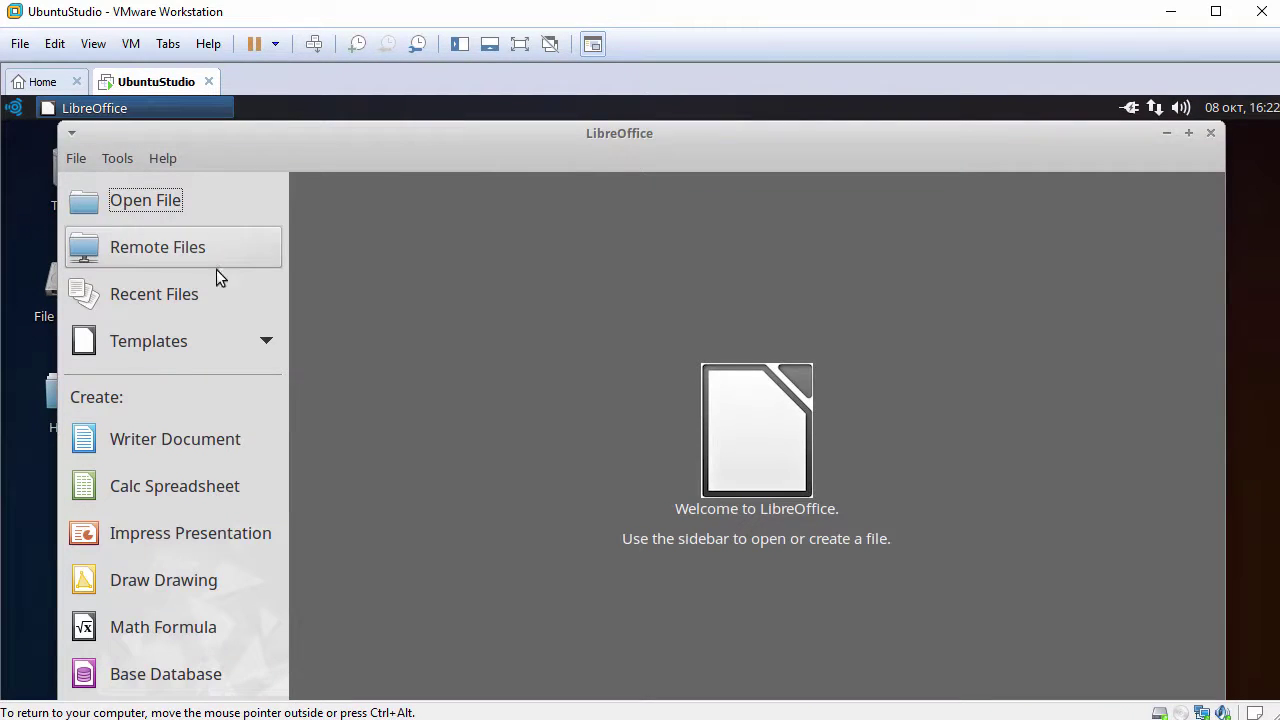
# Step: Open a blank Writer document, look through its file commands, and exit LibreOffice
pyautogui.click(205, 442)
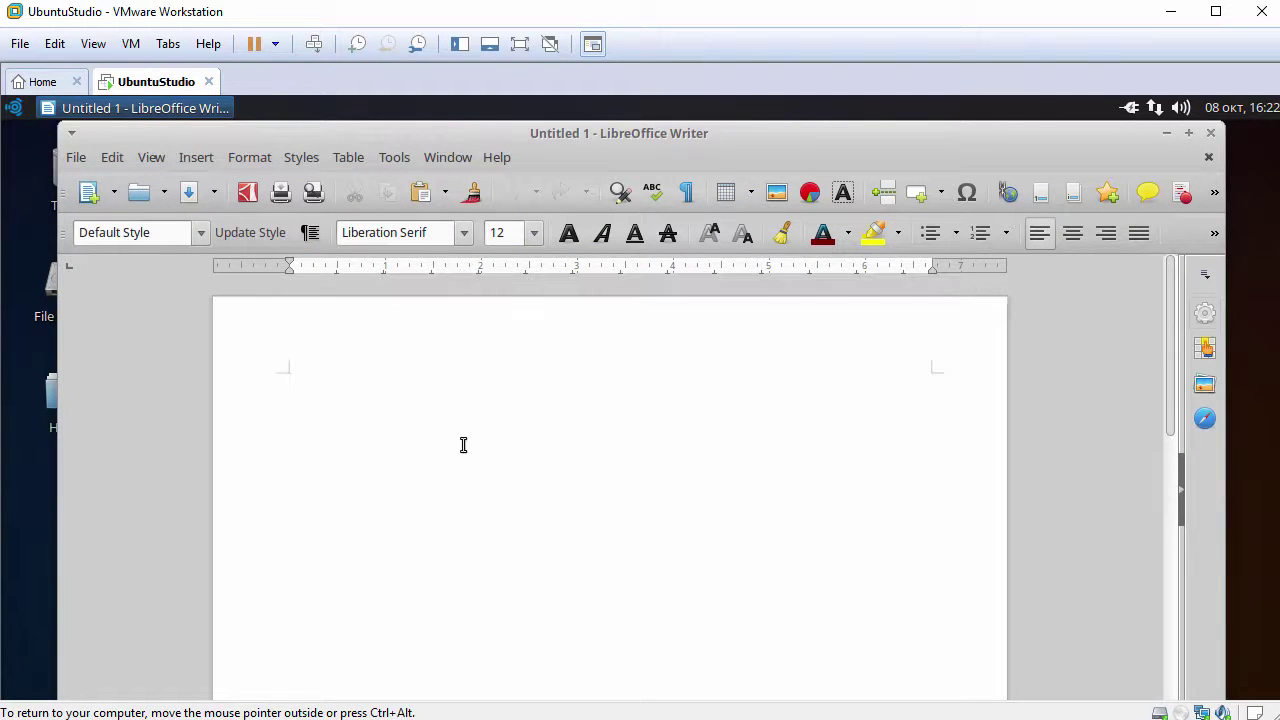
pyautogui.click(76, 158)
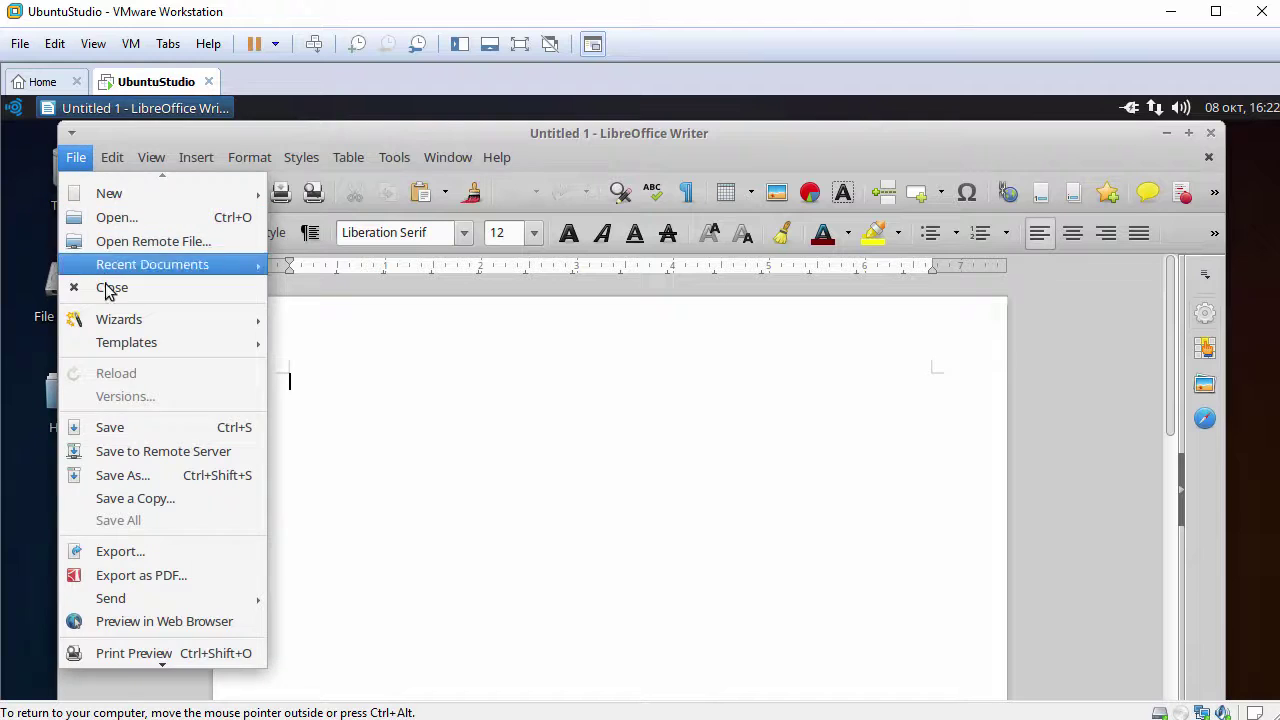
pyautogui.moveTo(157, 666)
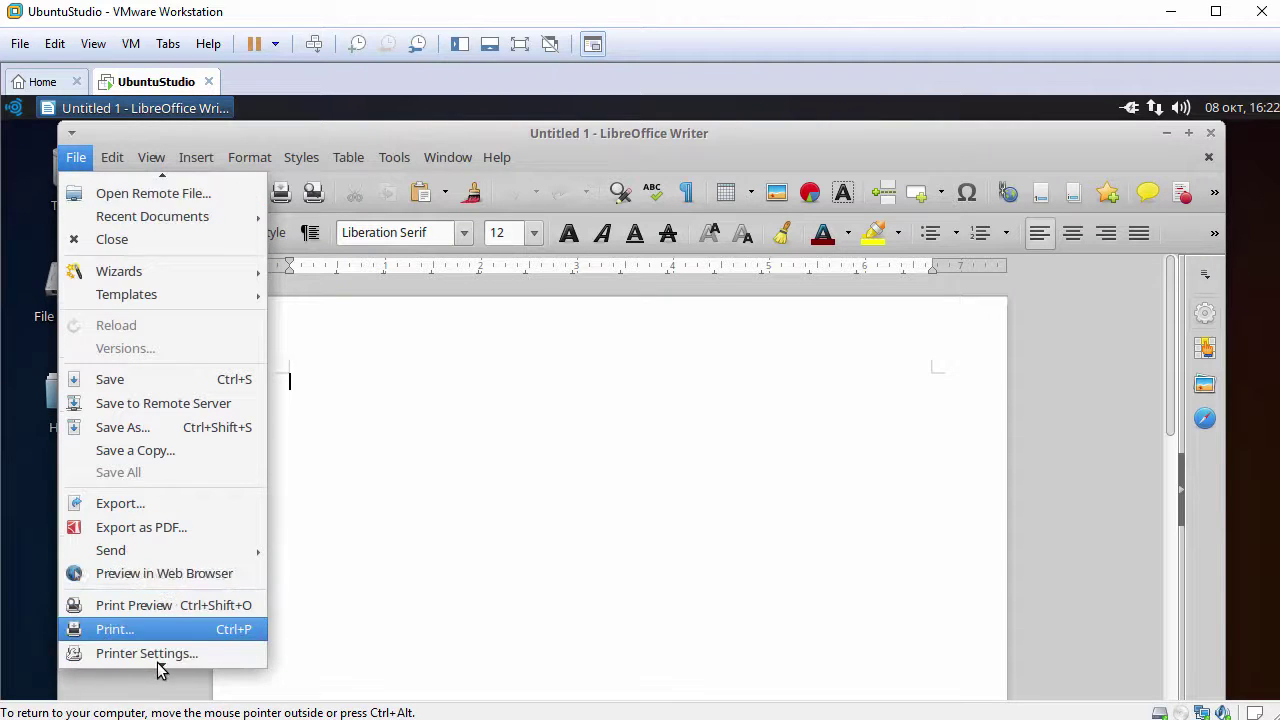
pyautogui.click(150, 638)
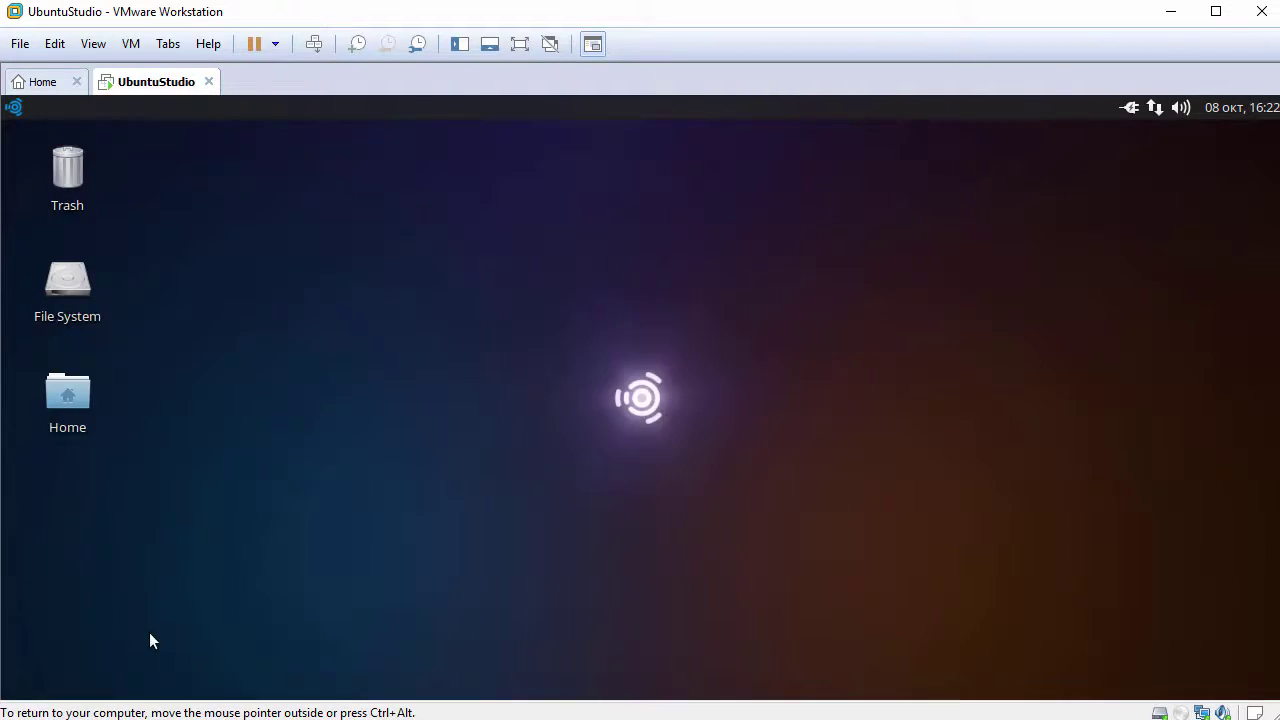
# Step: Look through the applications listed under System and Ubuntu Studio Information
pyautogui.click(15, 110)
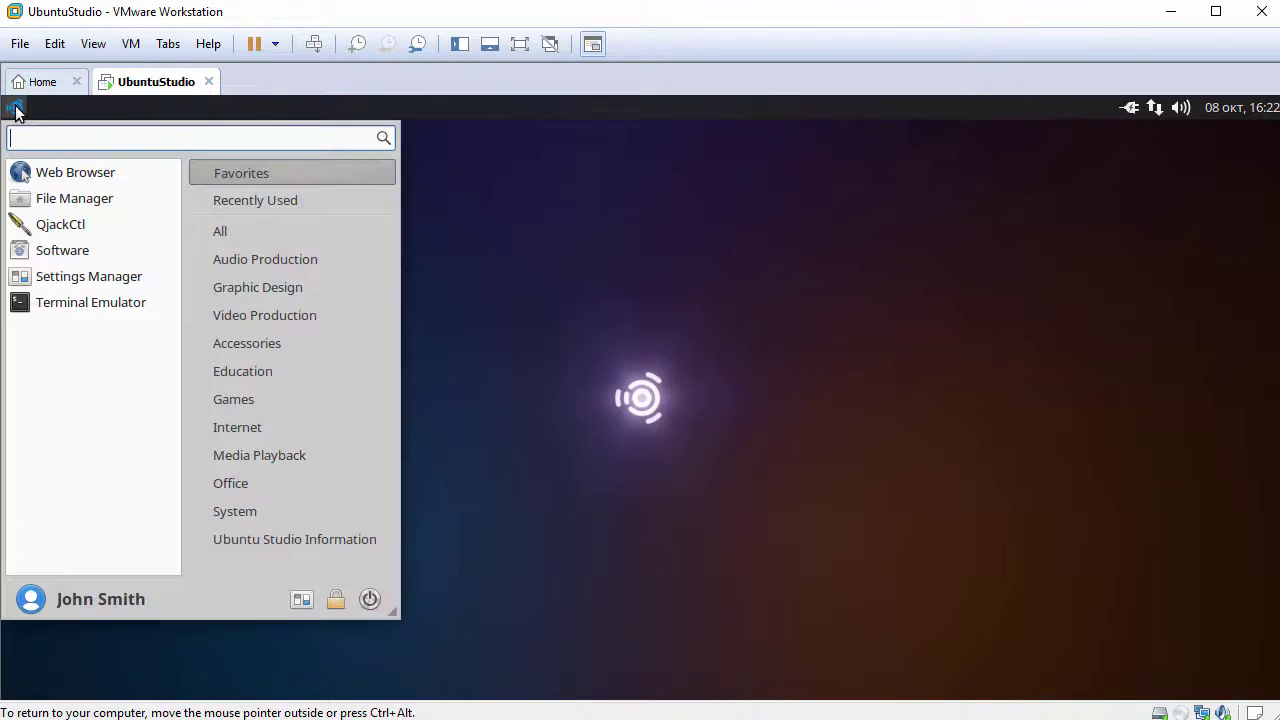
pyautogui.click(270, 511)
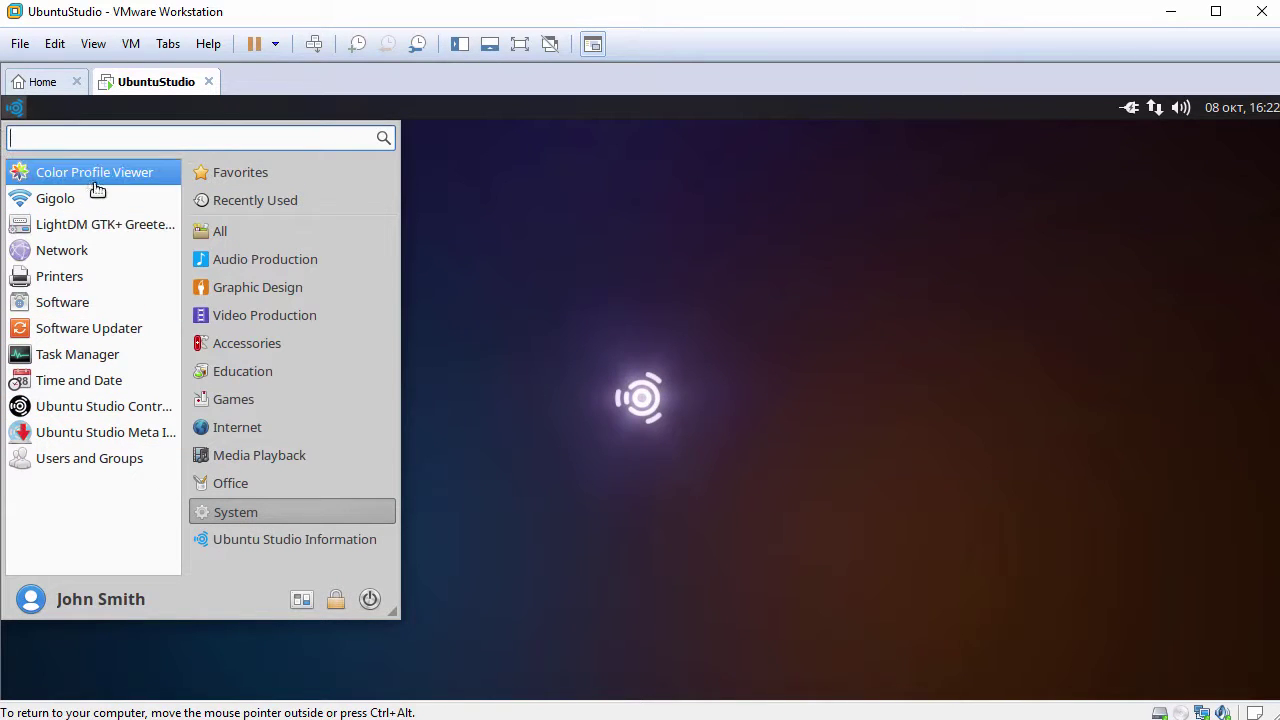
pyautogui.click(270, 543)
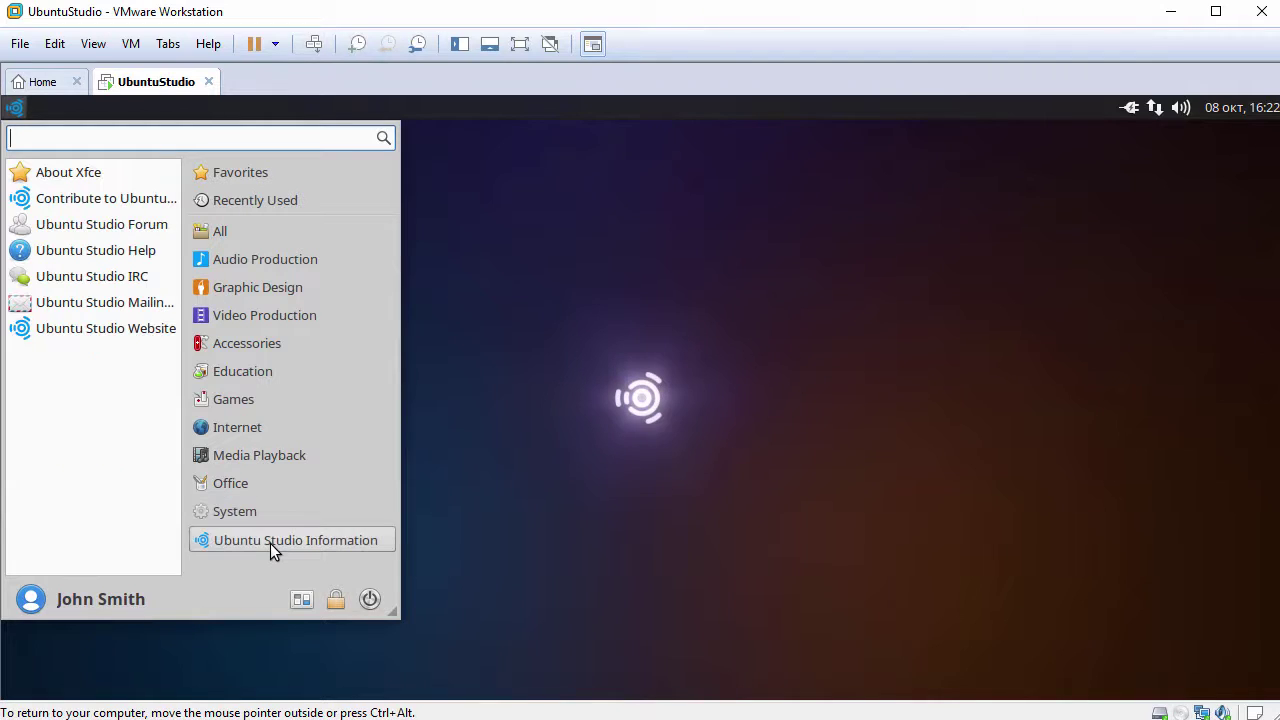
# Step: Open the Desktop settings and set the dark grey wallpaper with the round Ubuntu Studio logo as the background
pyautogui.click(302, 599)
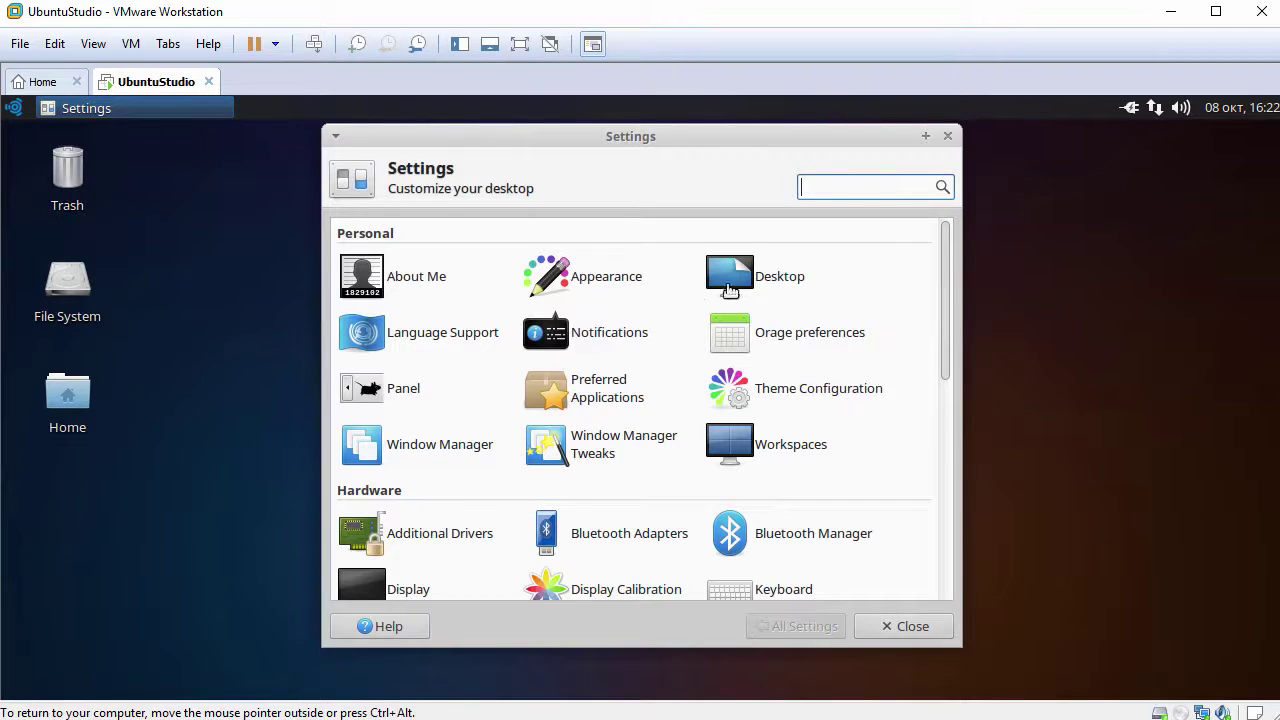
pyautogui.click(766, 279)
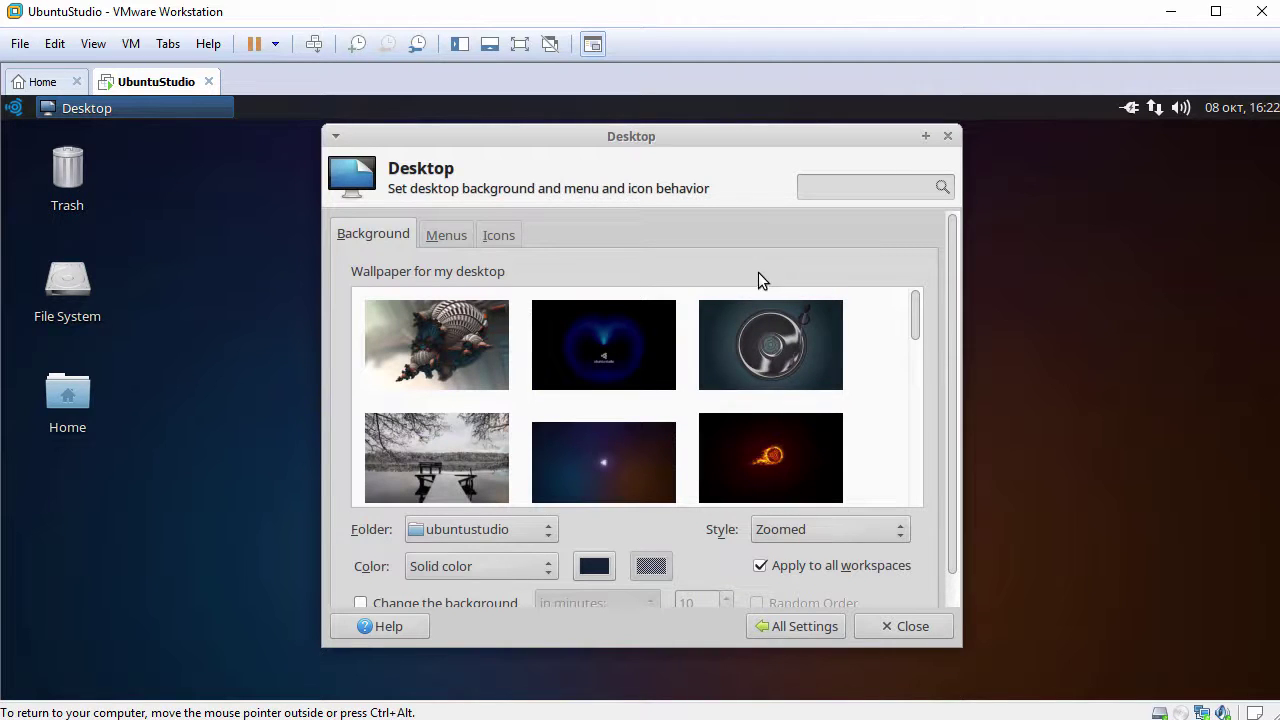
pyautogui.moveTo(919, 311); pyautogui.dragTo(910, 412)
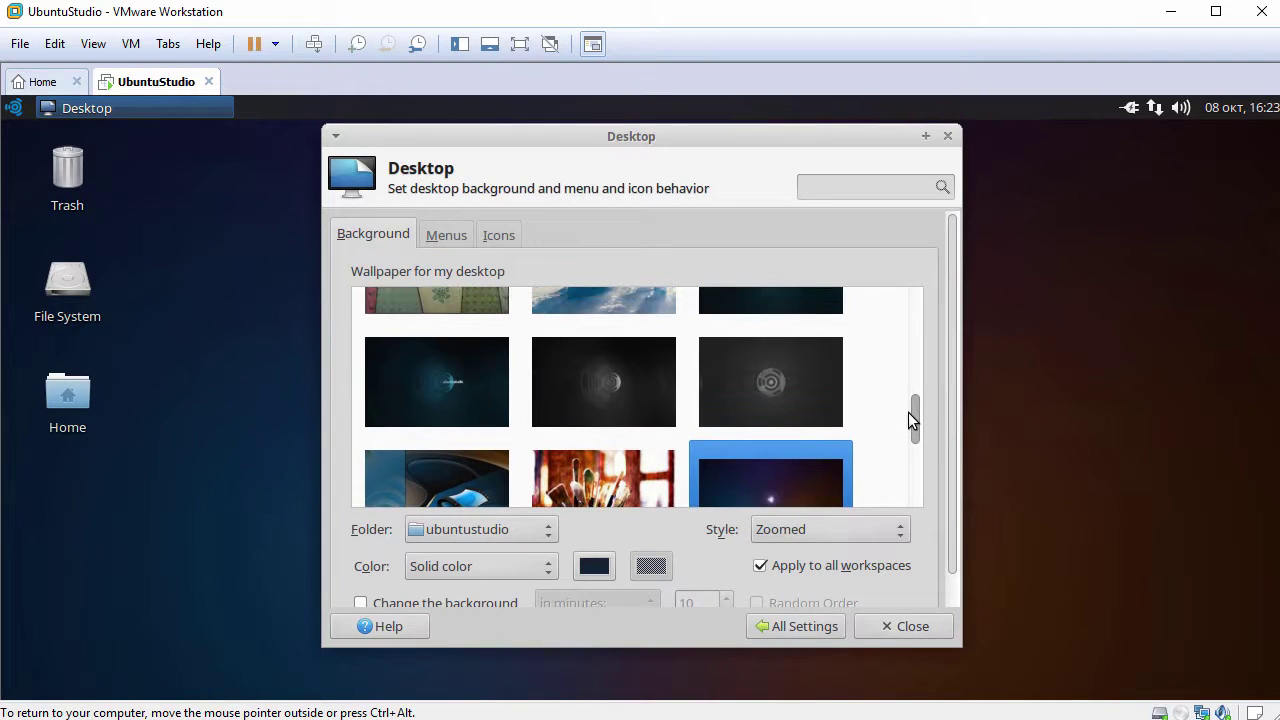
pyautogui.click(784, 387)
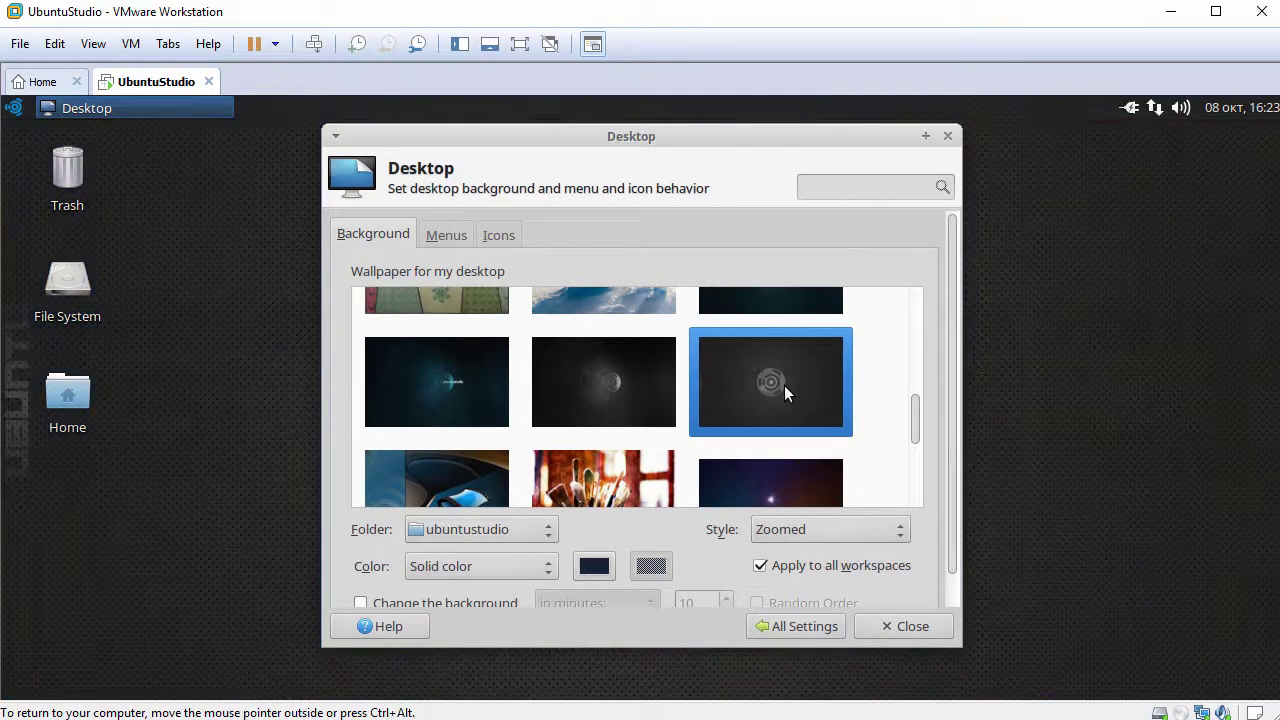
# Step: Review the desktop menu options, hide the Filesystem icon from the desktop, and arrange the remaining desktop icons
pyautogui.click(443, 235)
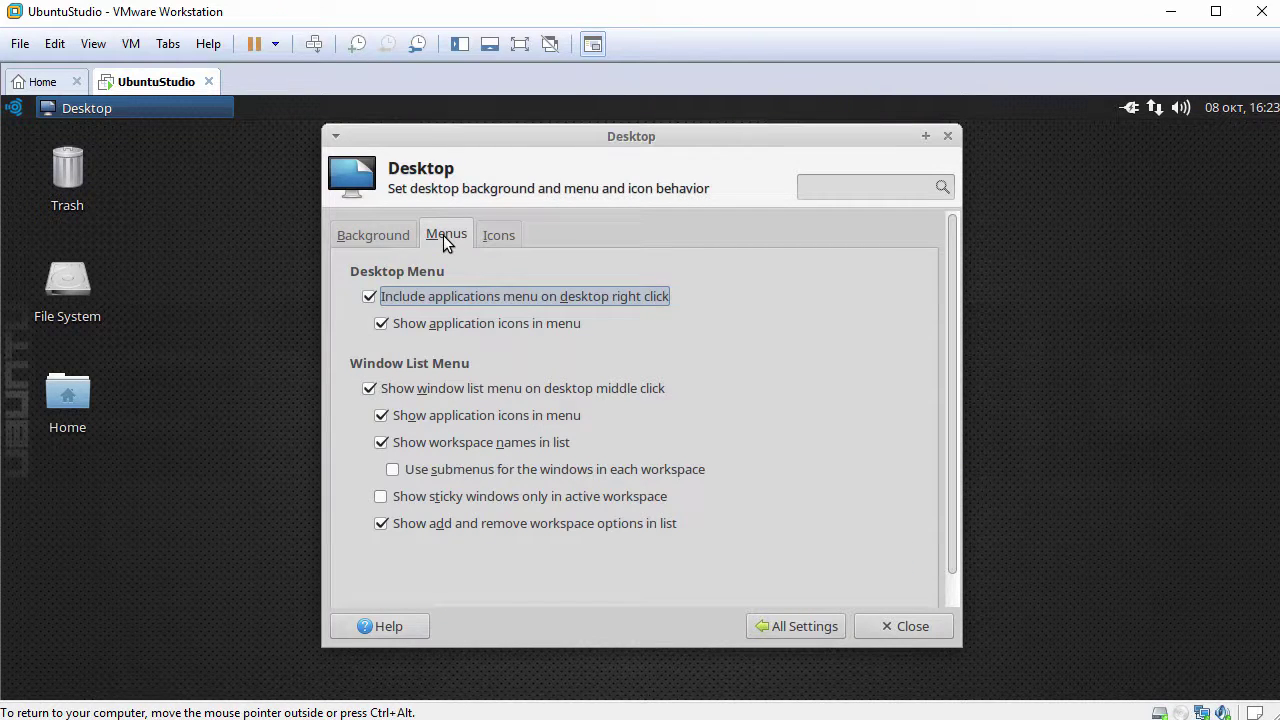
pyautogui.click(489, 233)
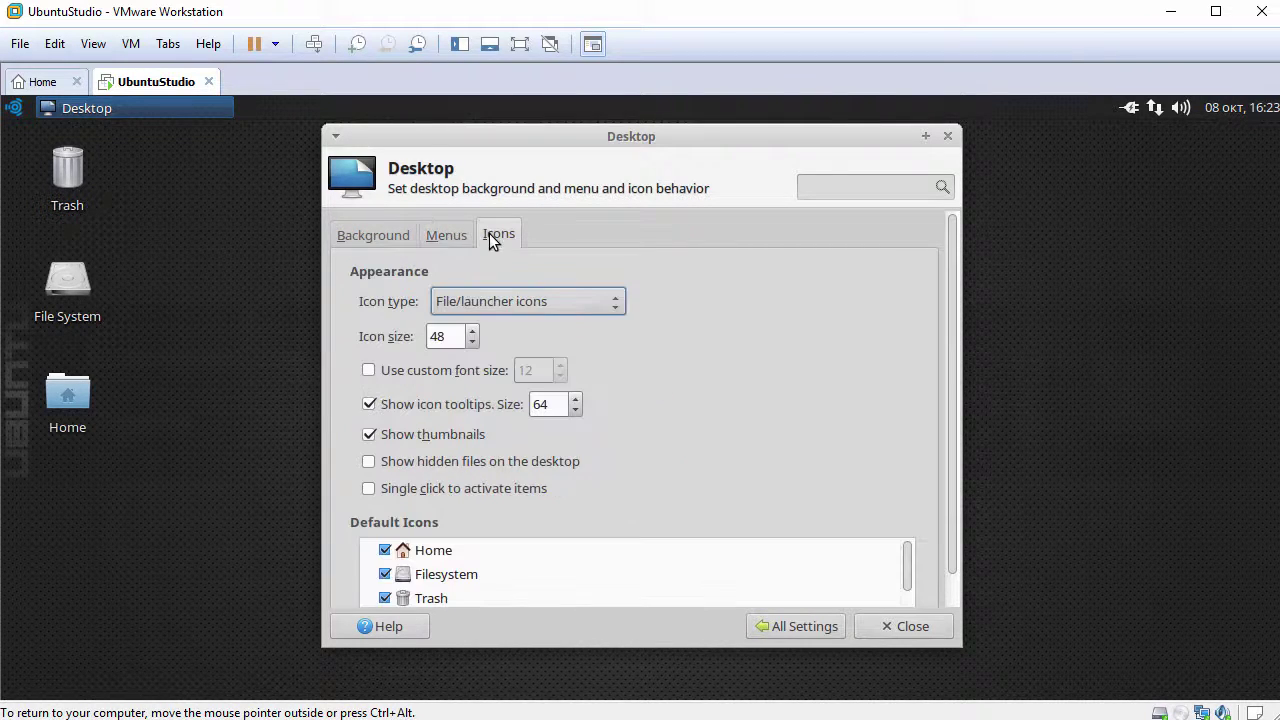
pyautogui.click(384, 575)
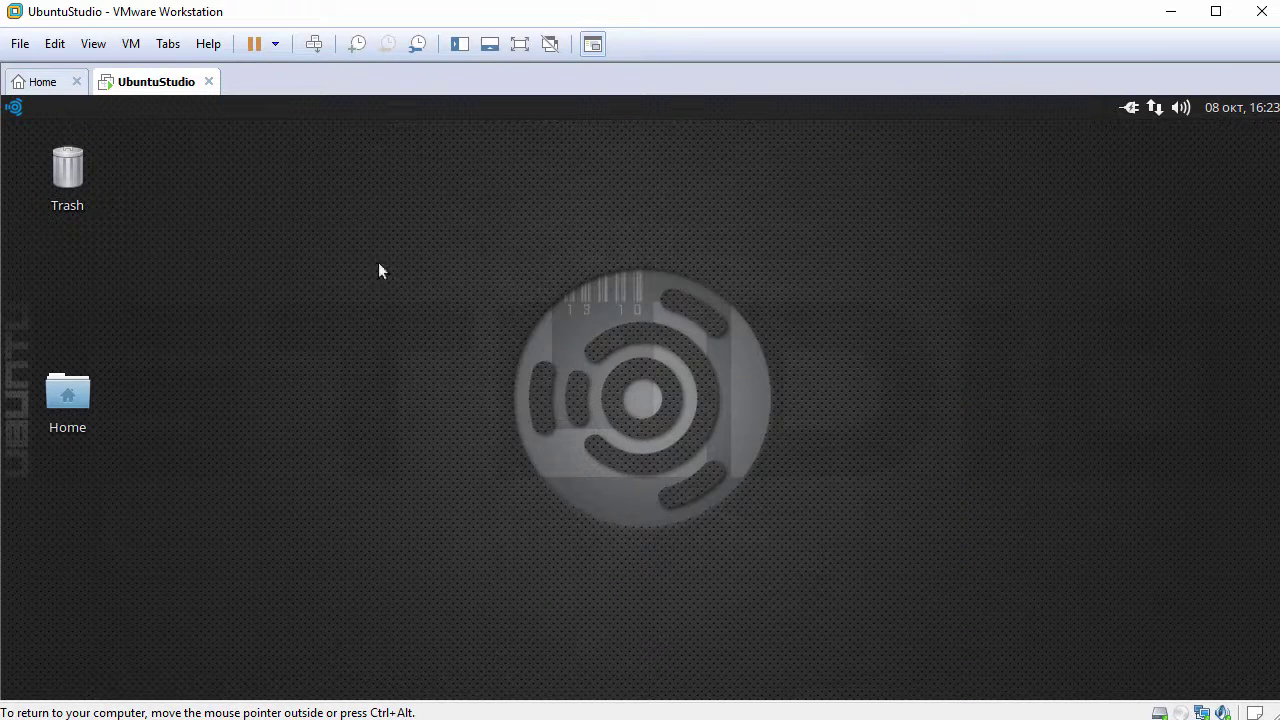
pyautogui.rightClick(335, 215)
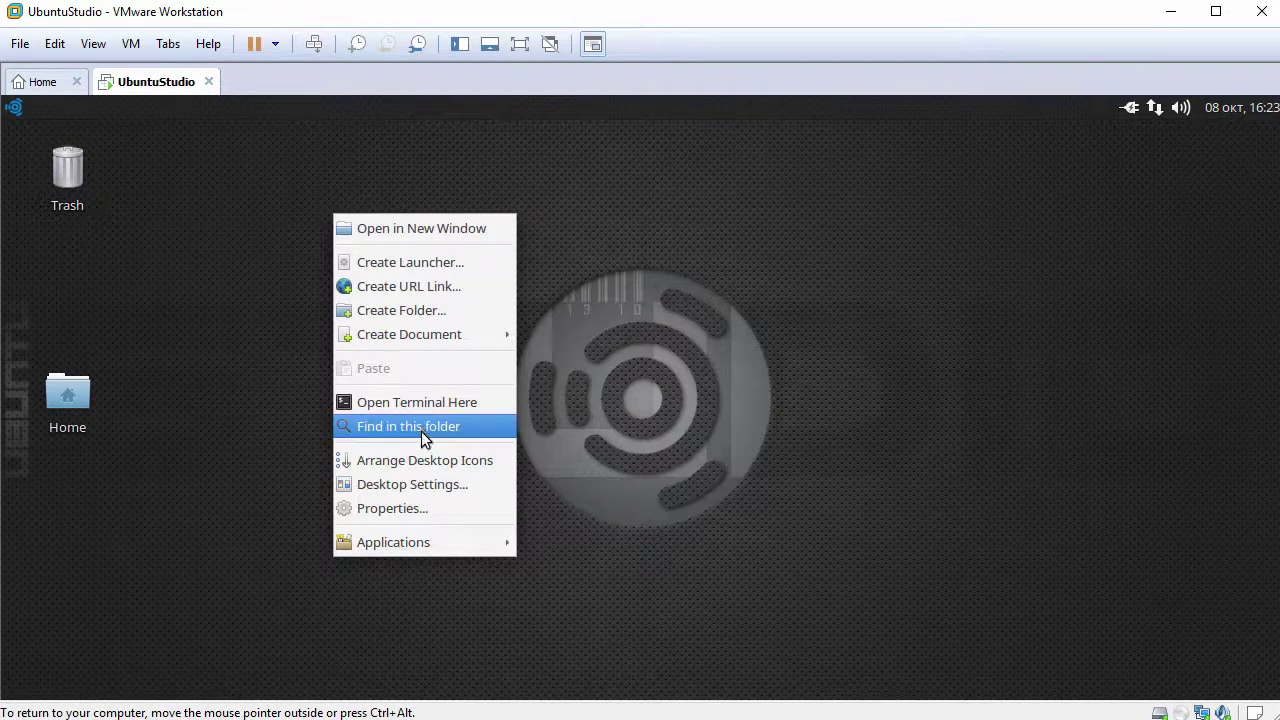
pyautogui.click(421, 461)
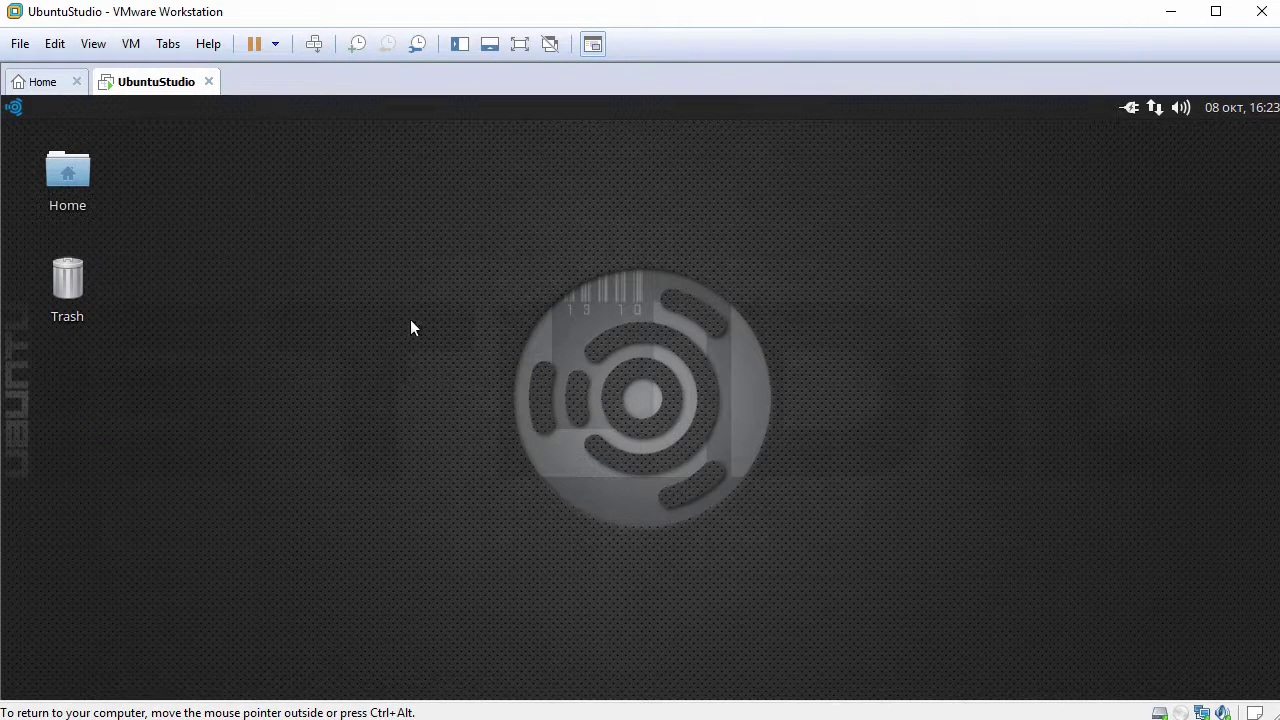
# Step: View the calendar for the current month from the clock and close it
pyautogui.click(1245, 110)
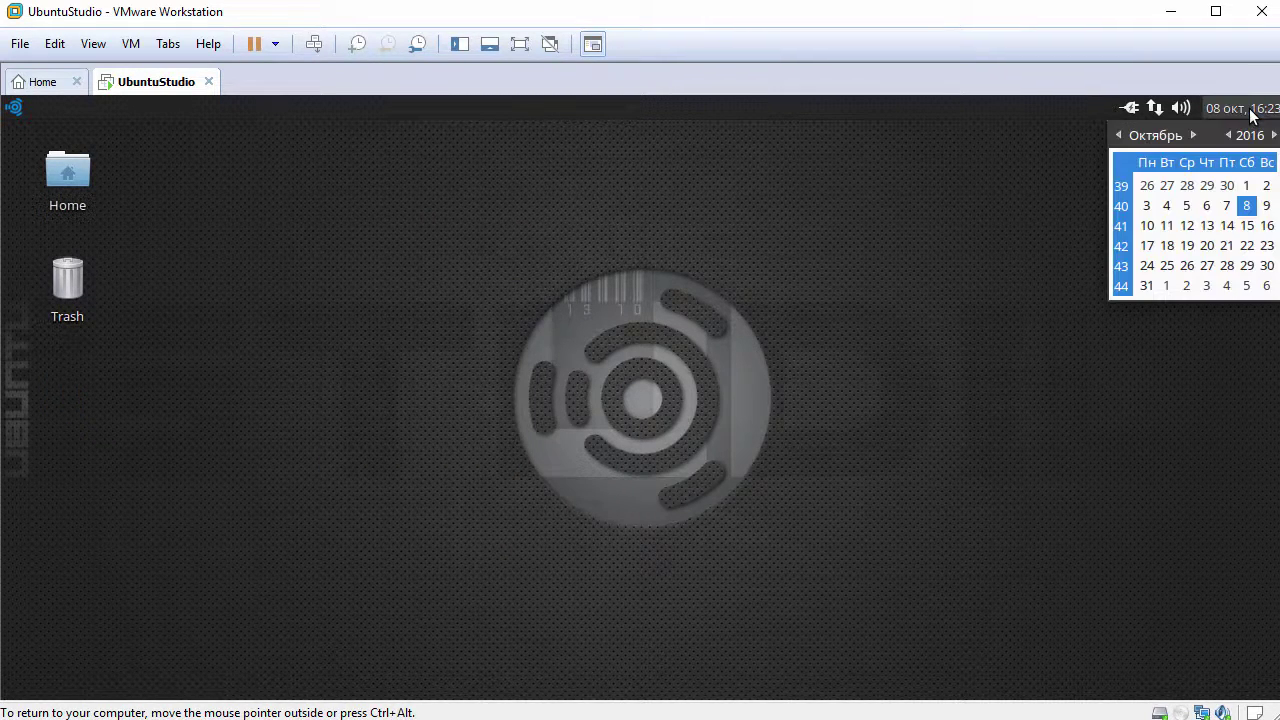
pyautogui.click(1013, 218)
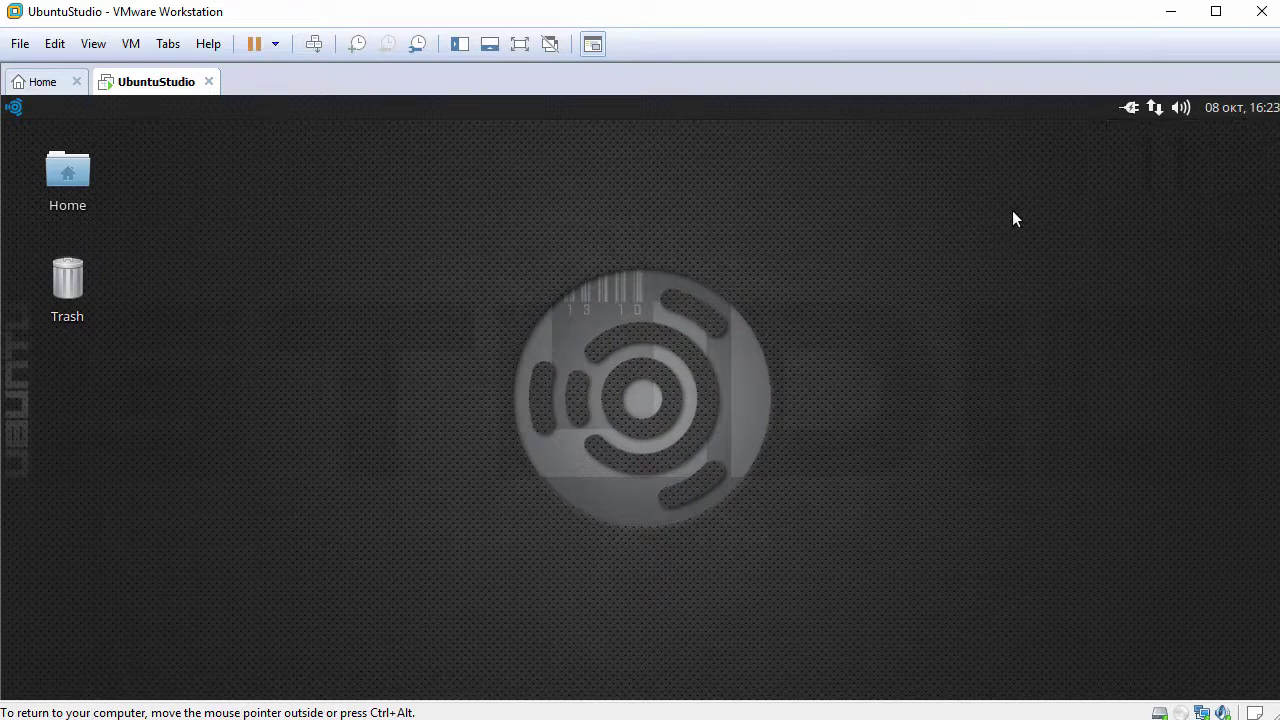
# Step: Shrink the applications menu, then view the log out, restart, shut down and suspend options and cancel
pyautogui.click(13, 107)
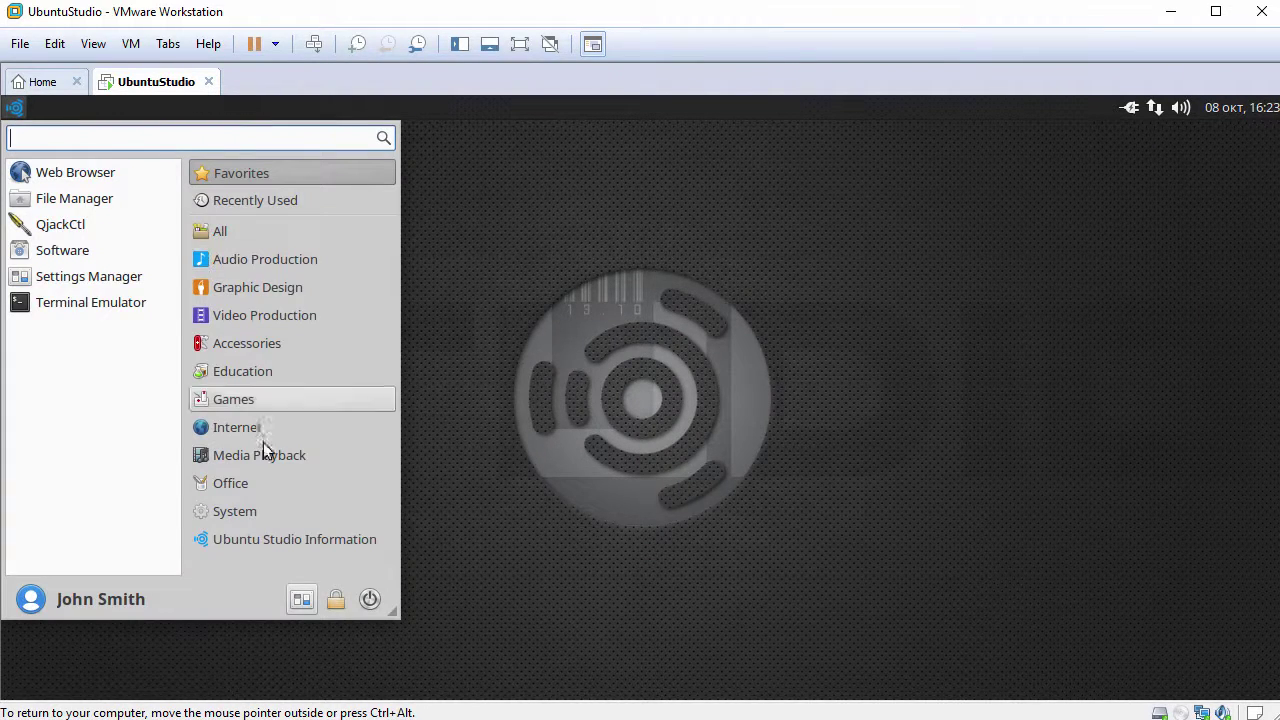
pyautogui.moveTo(395, 613); pyautogui.dragTo(326, 509)
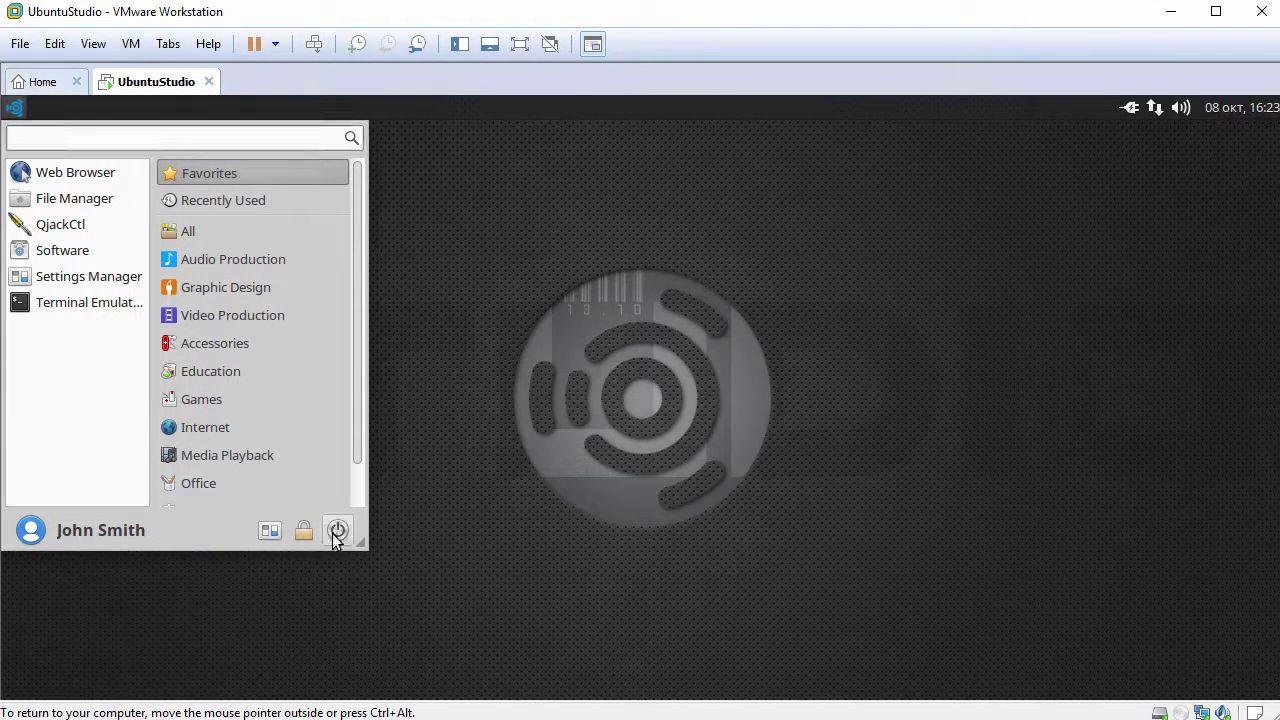
pyautogui.click(334, 532)
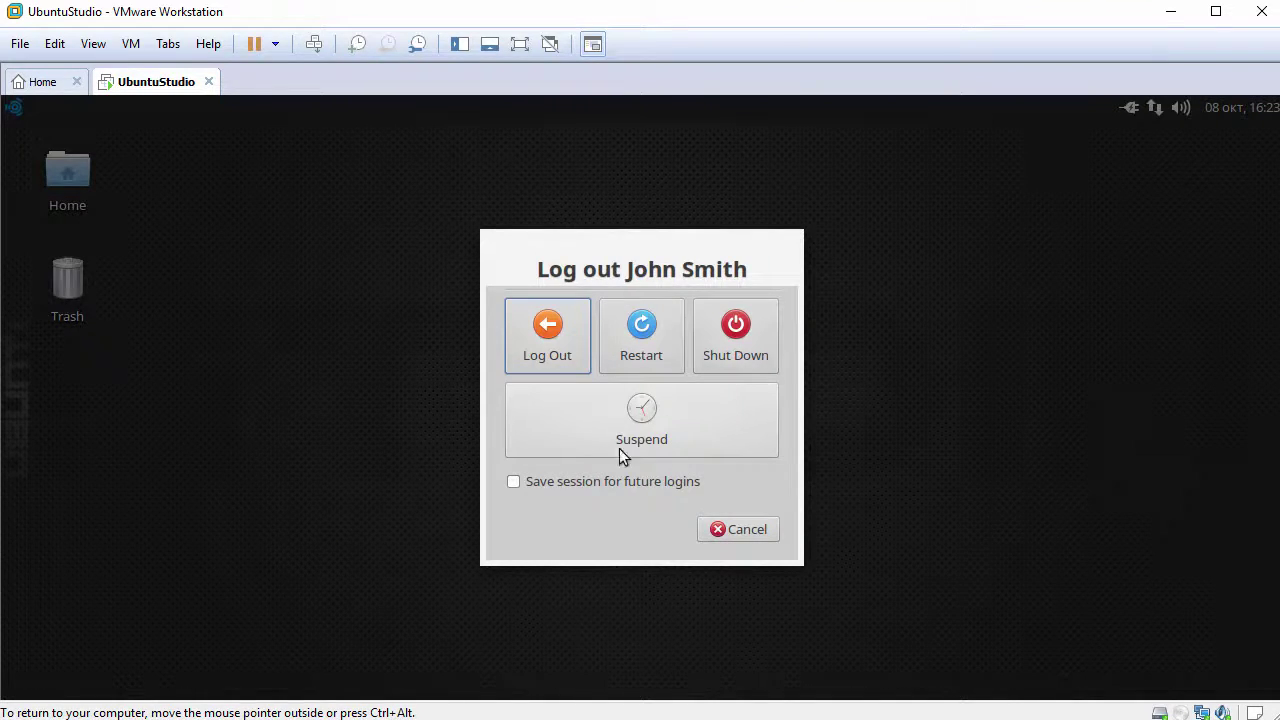
pyautogui.click(737, 530)
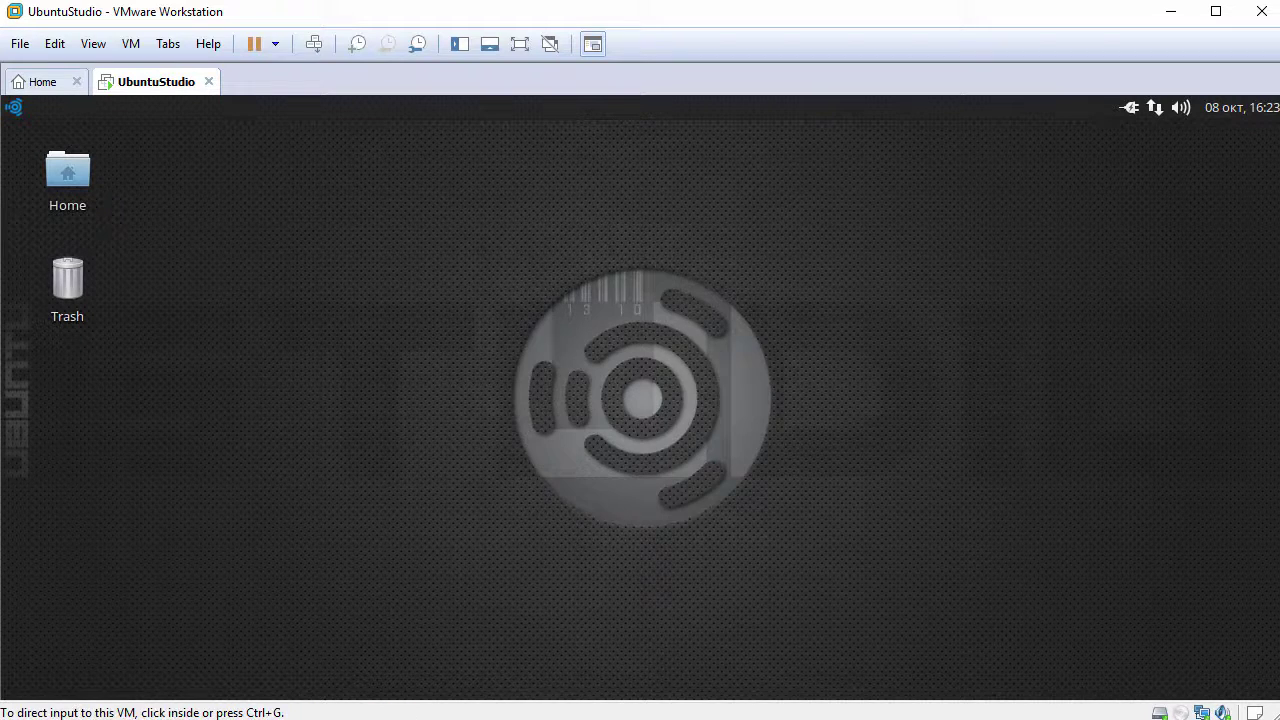